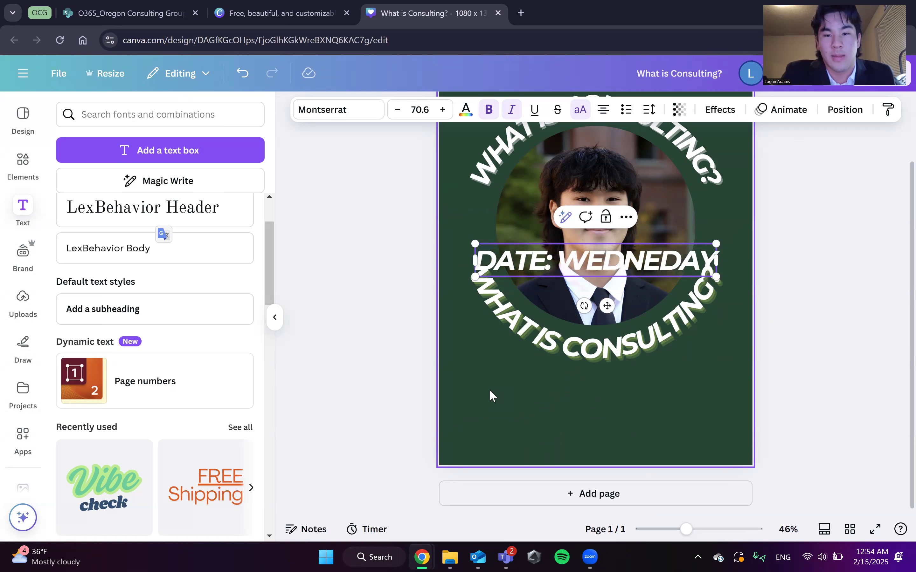
# Complete the date line with "Week 7" and turn off uppercase for the text box.
pyautogui.write('WEEK 7')
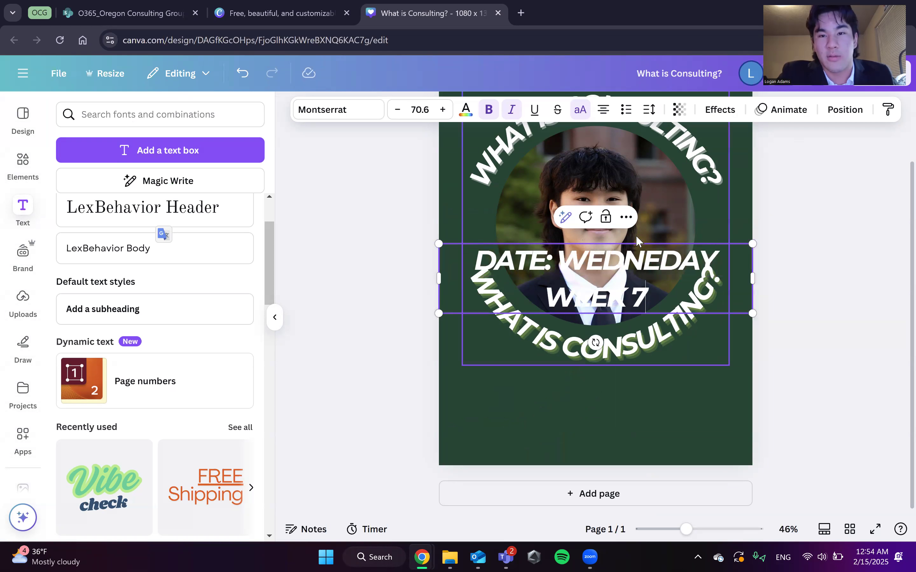
pyautogui.click(577, 110)
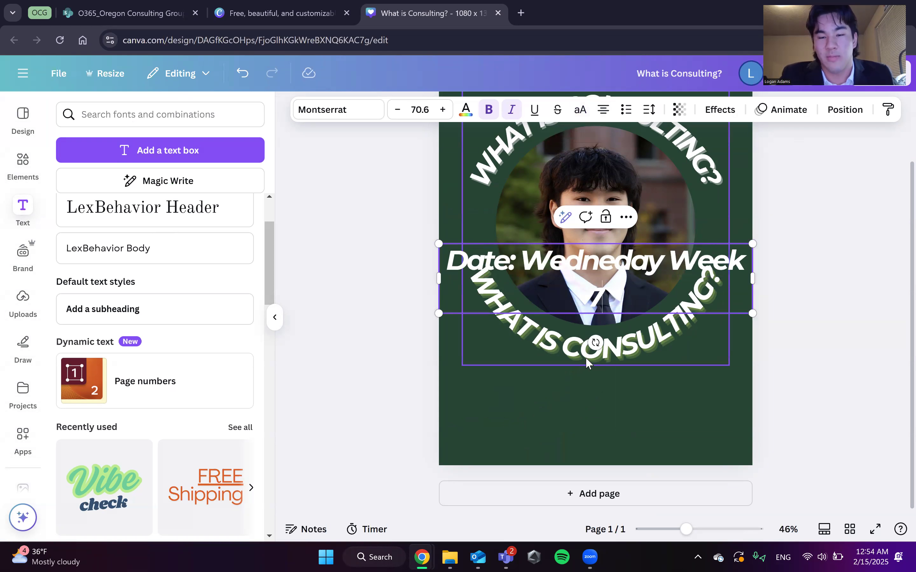
# Add the line "Time: 5-6PM, 6-7:30PM" and move the text box below the circular photo.
pyautogui.write('Time: 5')
pyautogui.write('-6PM')
pyautogui.write('-6')
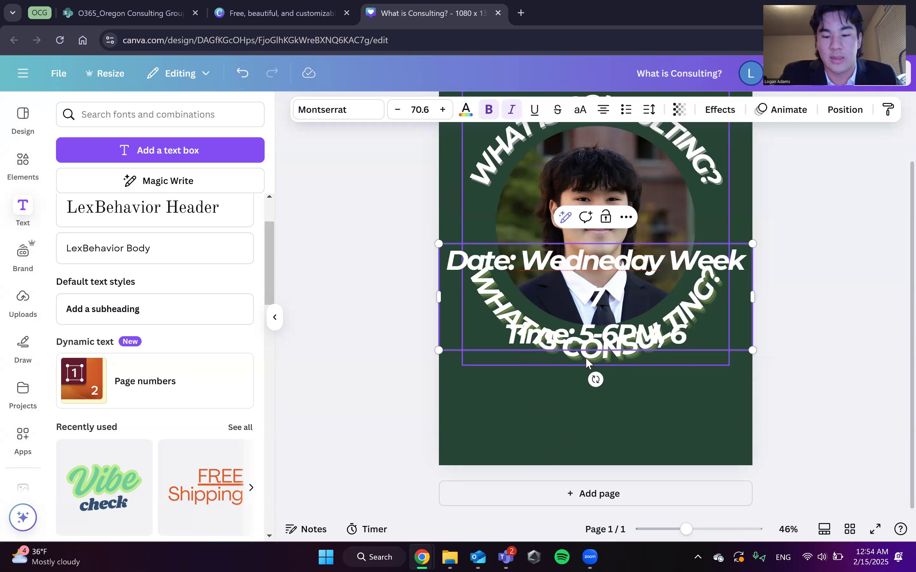
pyautogui.write('-7PM')
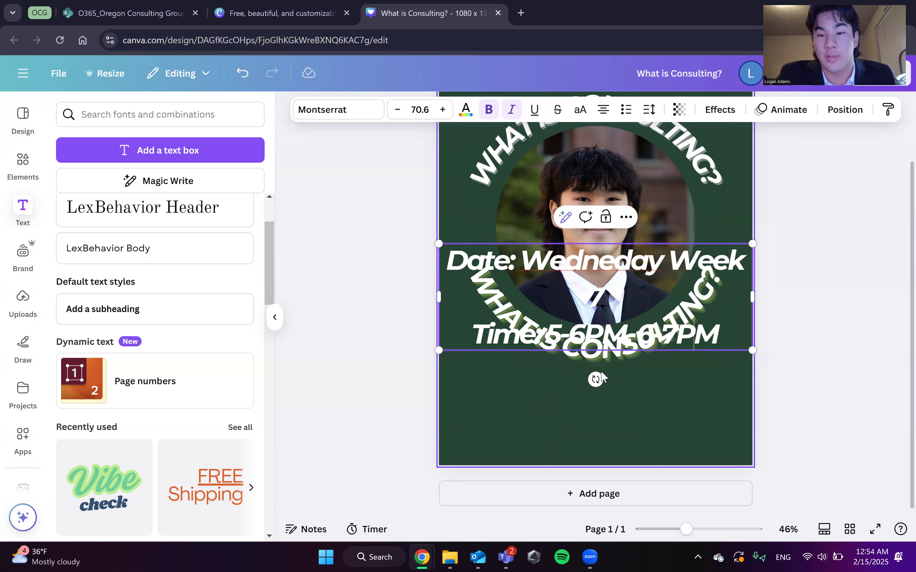
pyautogui.write(':30')
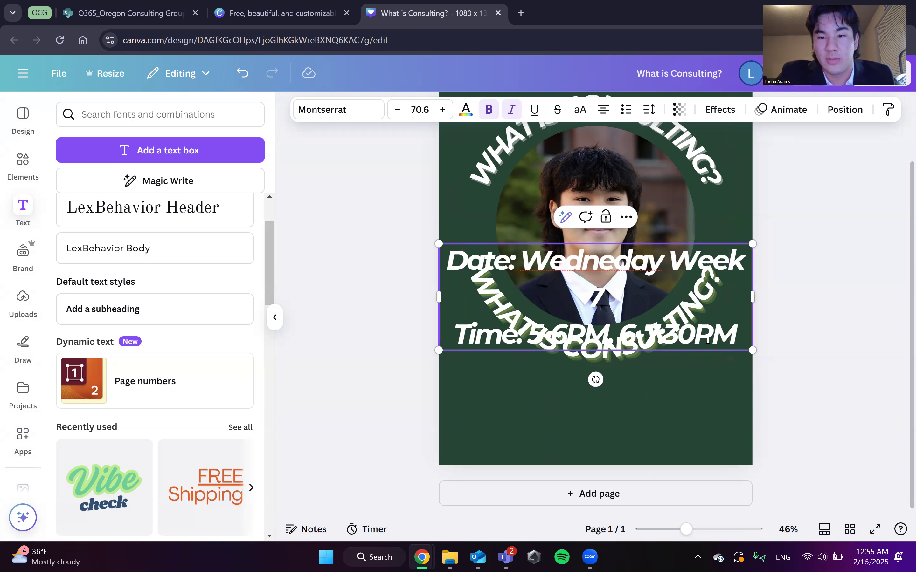
pyautogui.click(773, 274)
pyautogui.moveTo(705, 270); pyautogui.dragTo(704, 374)
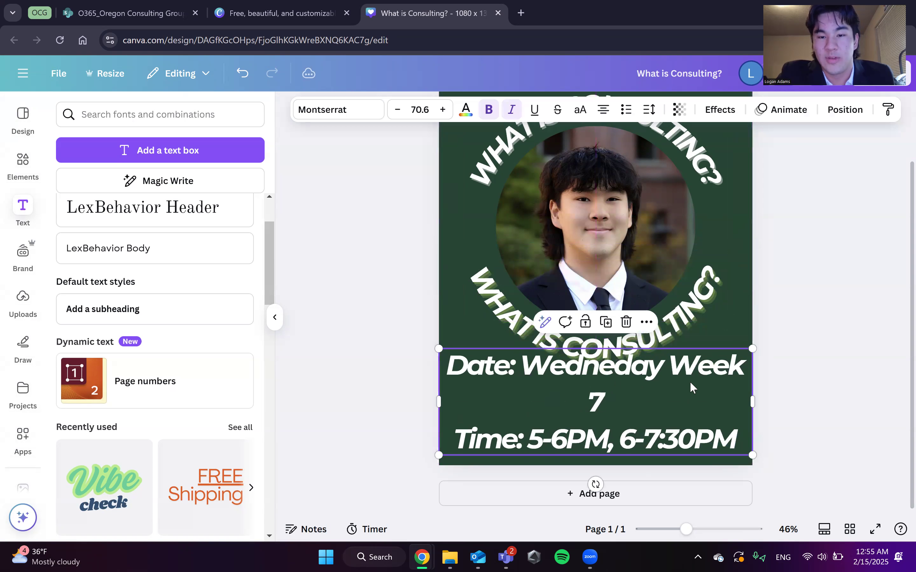
# Add a line reading "Where: Atrium" under the time line in the event details.
pyautogui.press('Return')
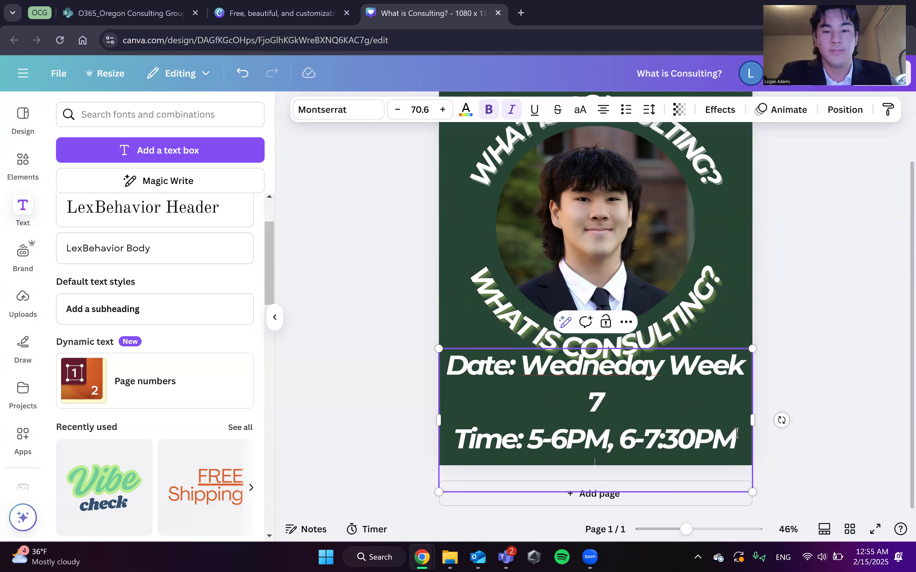
pyautogui.write('Wher')
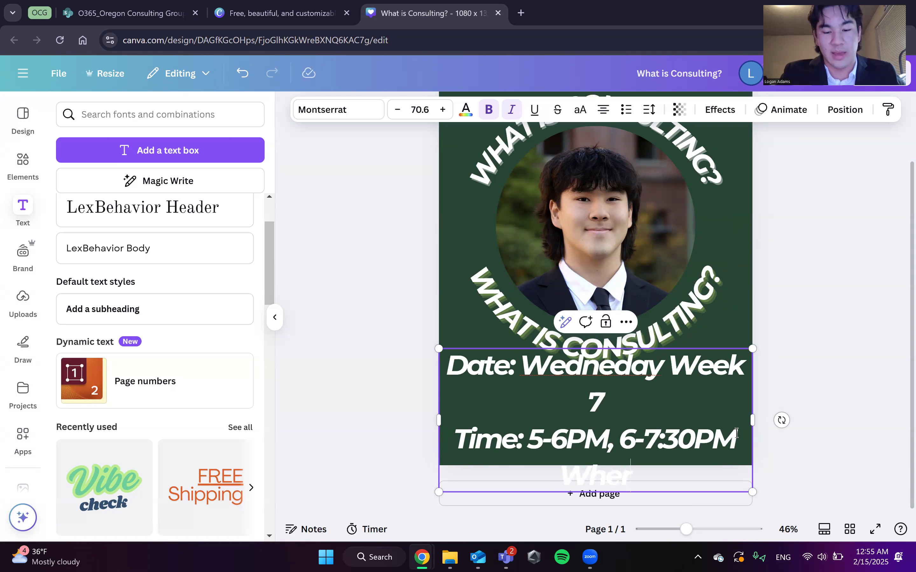
pyautogui.write('e: Atrium')
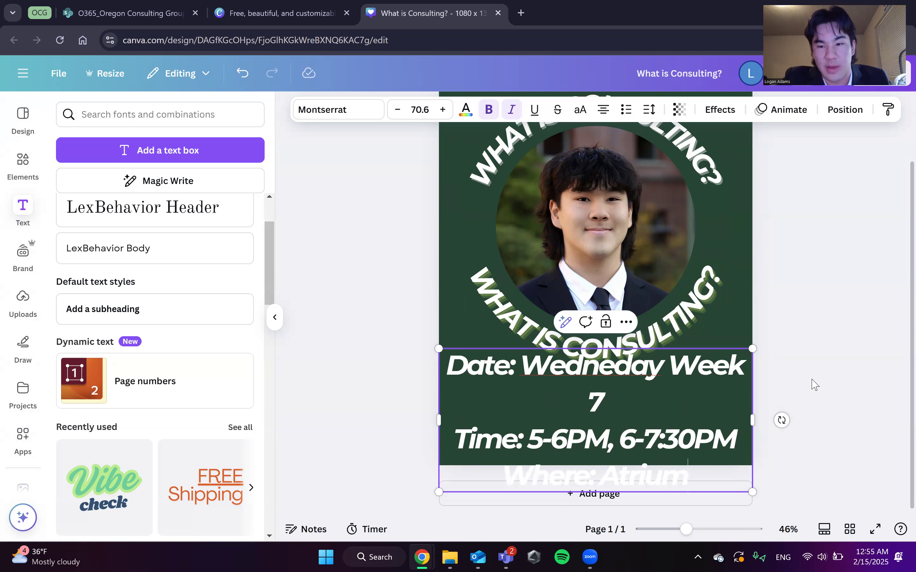
# Shrink the event details text to about size 26.9 and place it in the page's lower-left corner.
pyautogui.moveTo(752, 349); pyautogui.dragTo(595, 465)
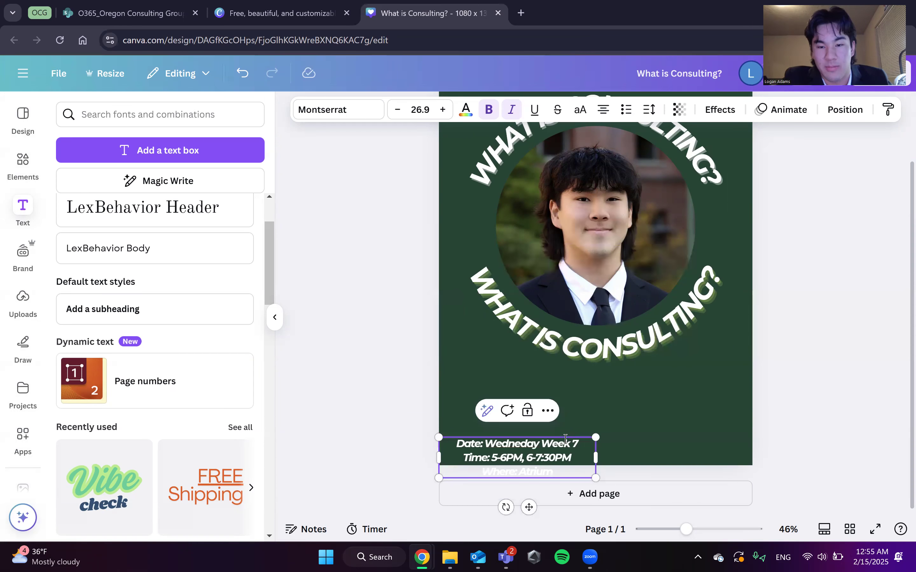
pyautogui.moveTo(497, 453)
pyautogui.mouseDown()
pyautogui.moveTo(496, 432)
pyautogui.moveTo(496, 440)
pyautogui.mouseUp()
pyautogui.click(844, 402)
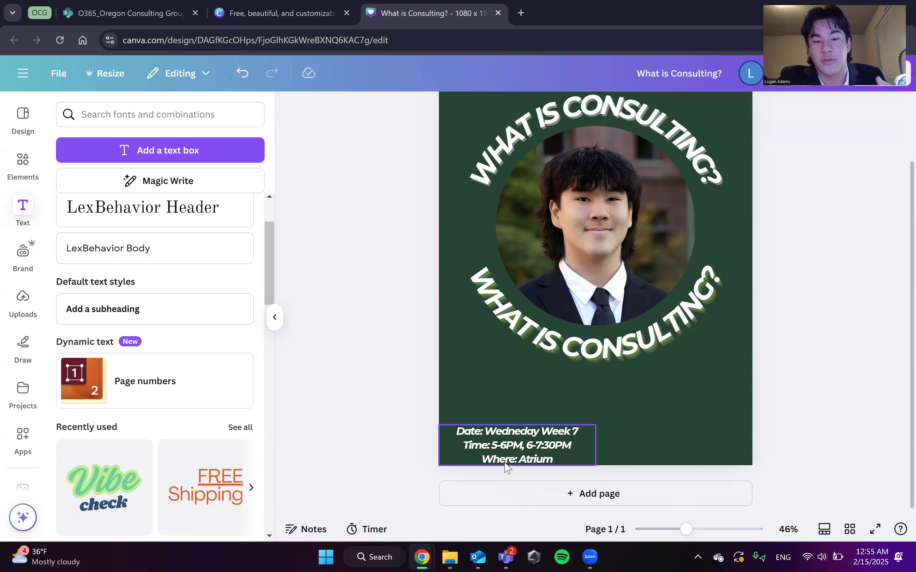
# Left-align the event details and shift the text slightly inward from the page edges.
pyautogui.click(526, 441)
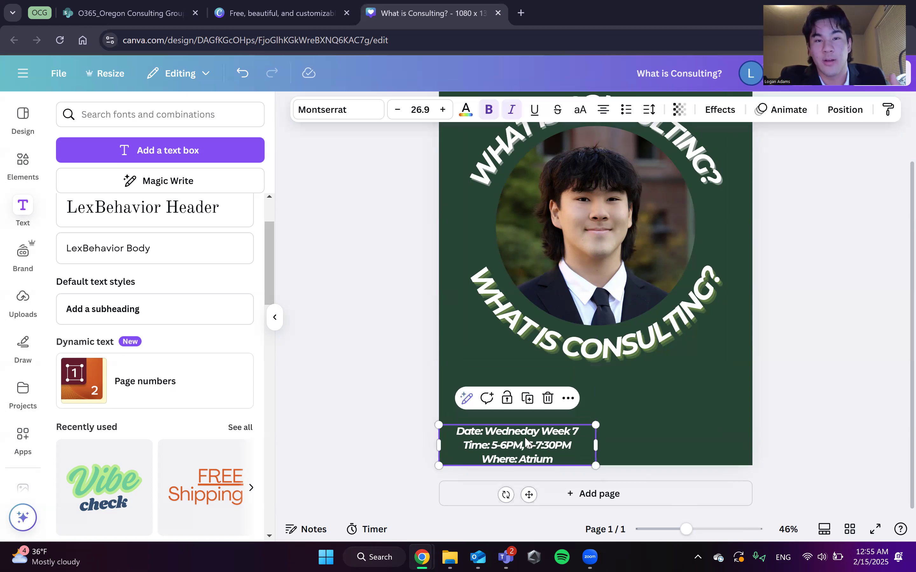
pyautogui.click(621, 115)
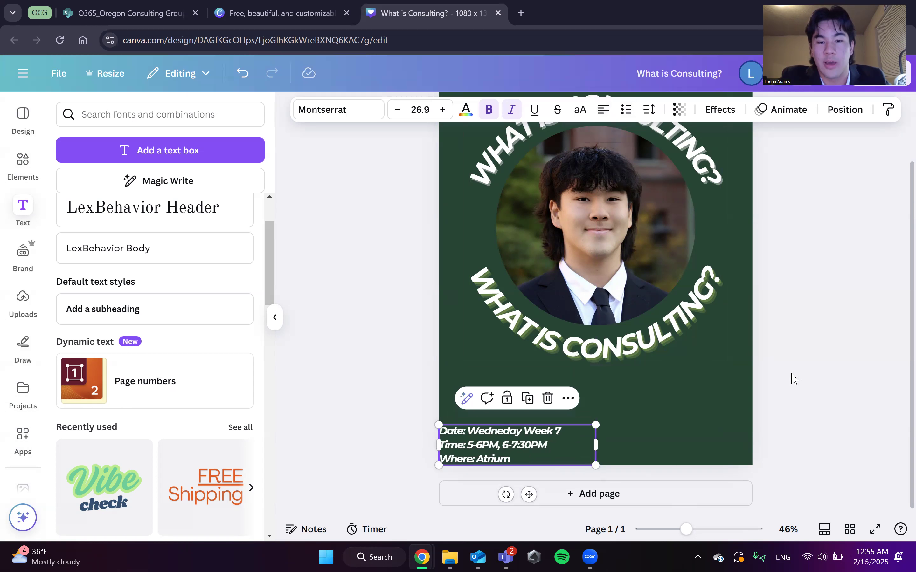
pyautogui.moveTo(502, 459); pyautogui.dragTo(510, 449)
pyautogui.click(787, 386)
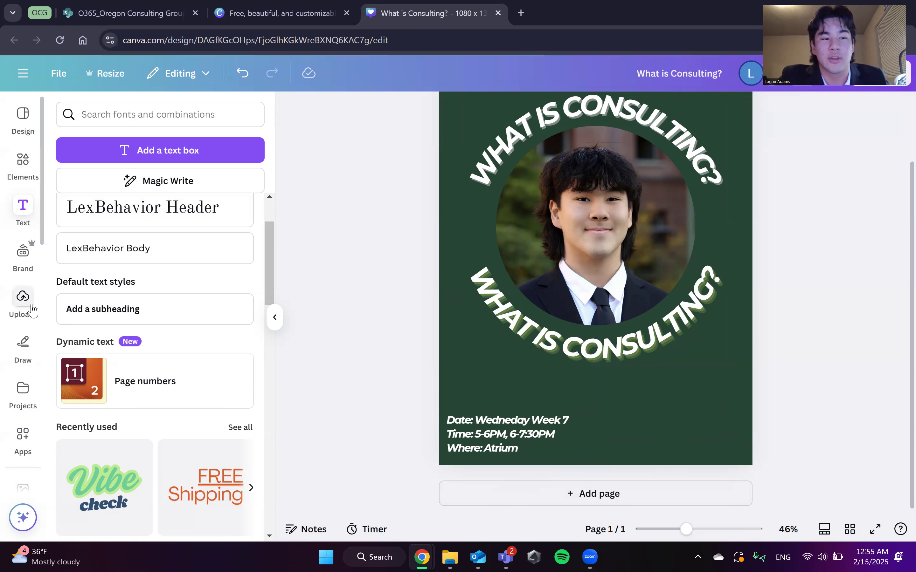
# Upload the image "Wordmark_Blank_White 2 (1)" from Downloads and add it to the page.
pyautogui.click(23, 301)
pyautogui.scroll(-5, 206, 327)
pyautogui.scroll(10, 203, 325)
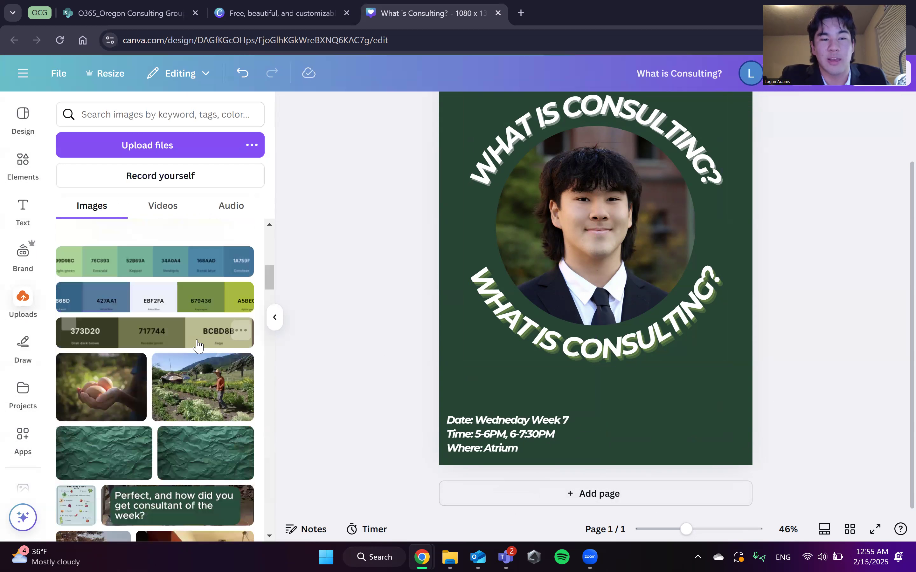
pyautogui.scroll(3, 198, 346)
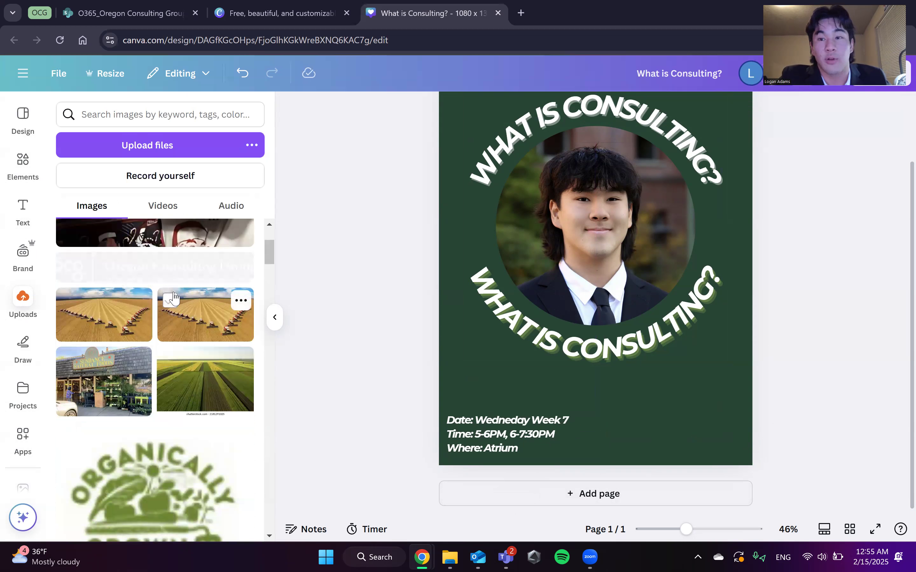
pyautogui.click(172, 153)
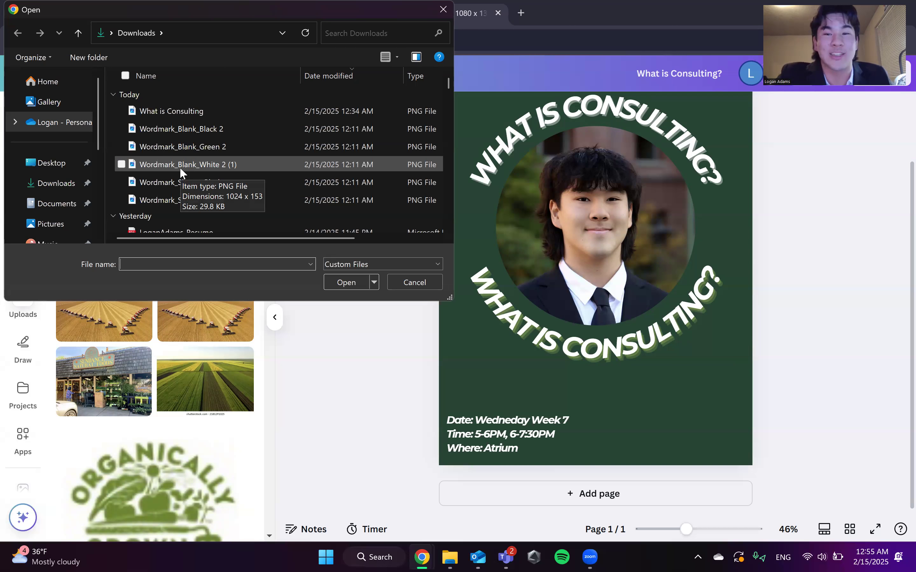
pyautogui.doubleClick(245, 164)
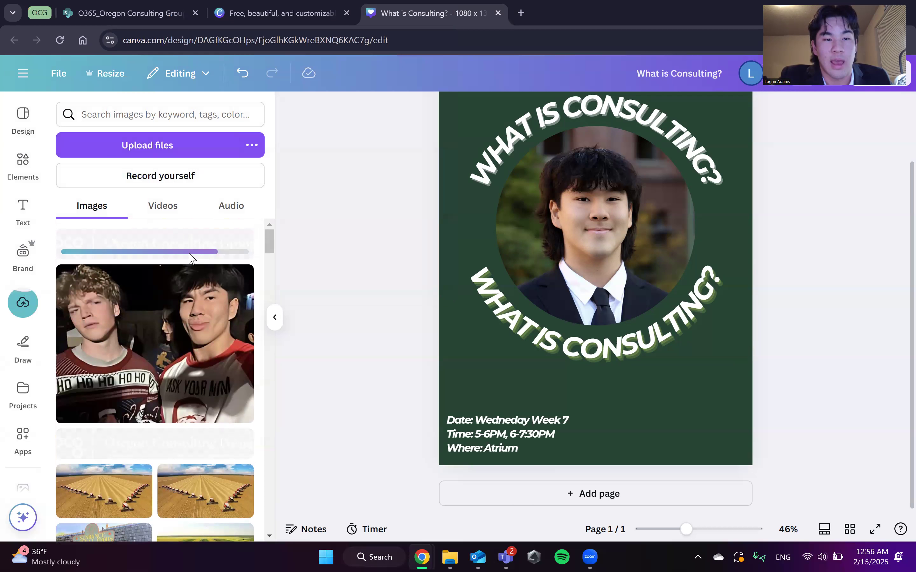
pyautogui.click(190, 246)
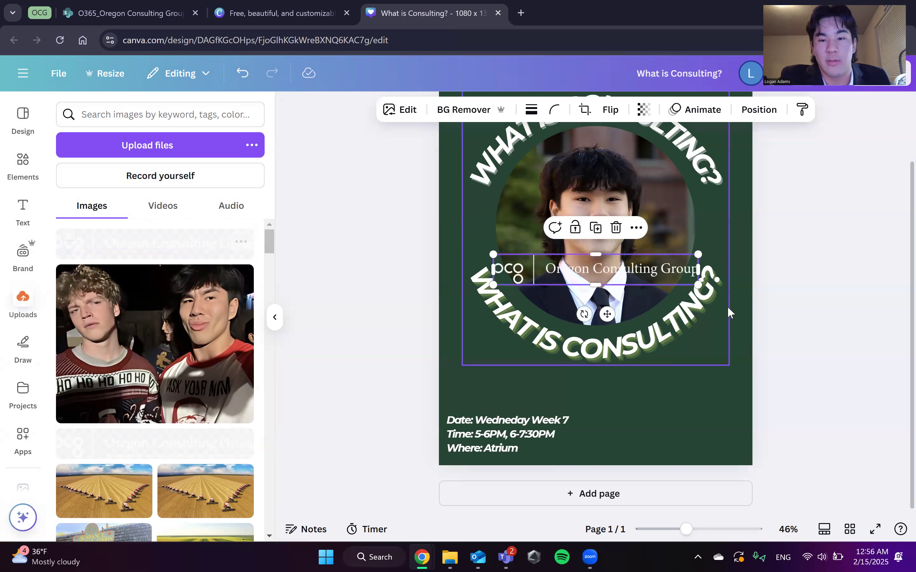
# Shrink the white Oregon Consulting Group wordmark and position it in the page's lower-right corner.
pyautogui.moveTo(645, 270); pyautogui.dragTo(692, 441)
pyautogui.moveTo(537, 425); pyautogui.dragTo(645, 442)
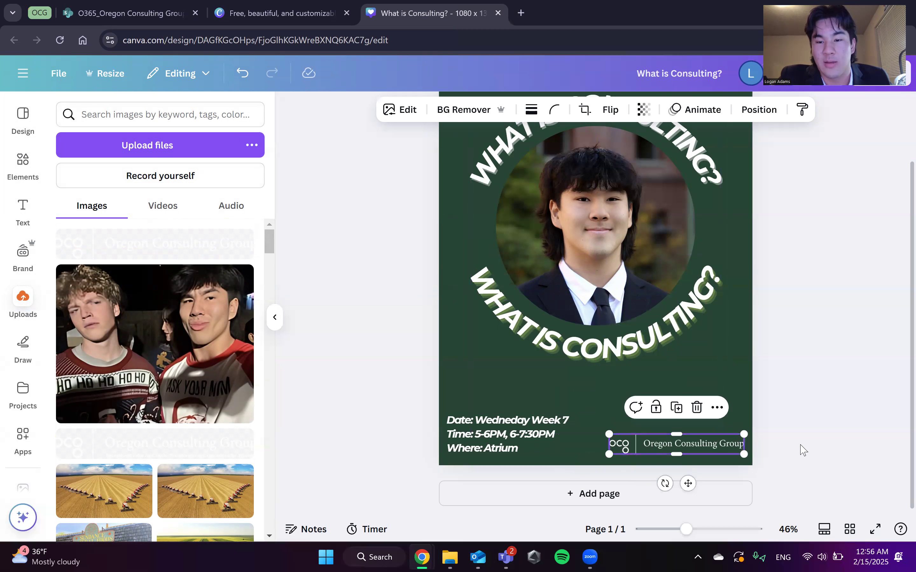
pyautogui.click(822, 429)
pyautogui.moveTo(730, 441)
pyautogui.mouseDown()
pyautogui.moveTo(699, 444)
pyautogui.moveTo(734, 447)
pyautogui.mouseUp()
pyautogui.click(819, 431)
pyautogui.click(812, 451)
pyautogui.click(703, 444)
pyautogui.click(786, 443)
pyautogui.click(739, 453)
pyautogui.click(814, 420)
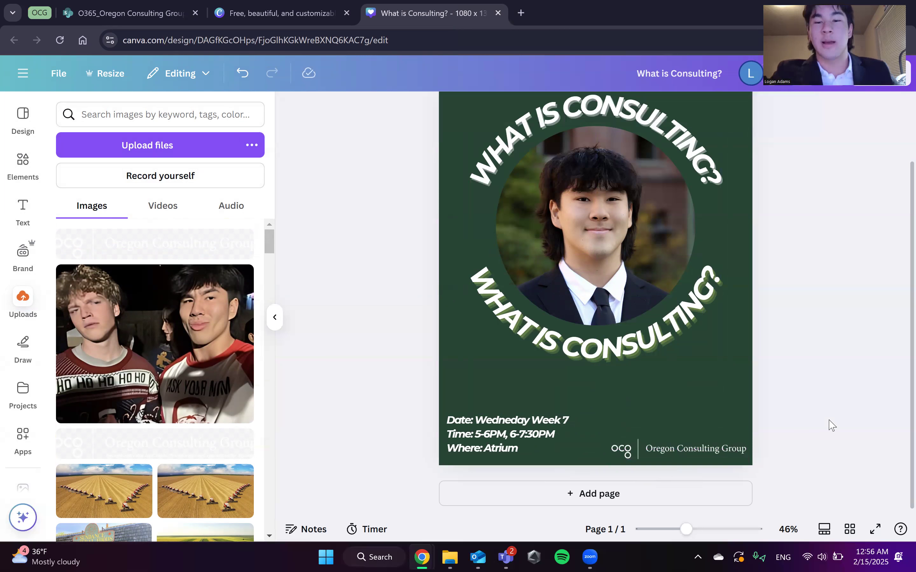
pyautogui.scroll(2, 748, 394)
pyautogui.scroll(-2, 643, 313)
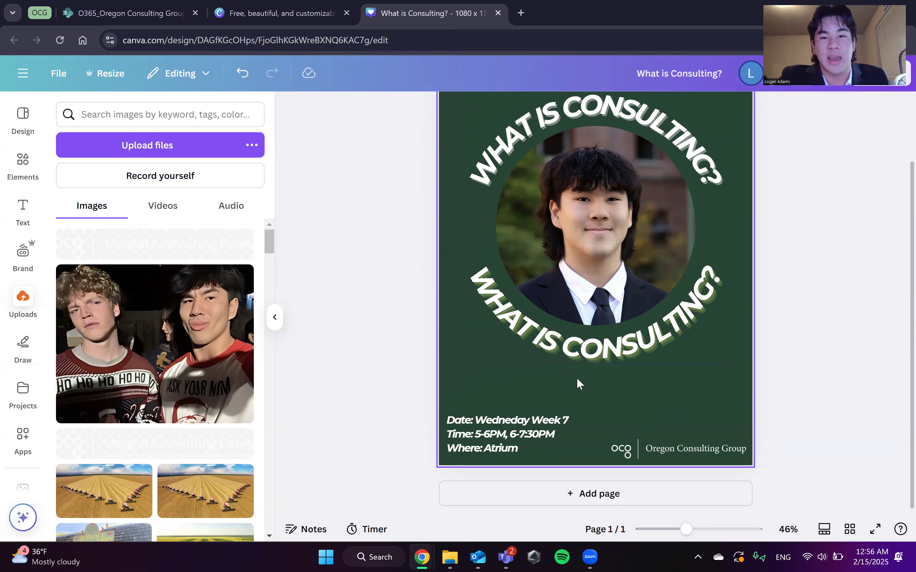
pyautogui.scroll(2, 576, 377)
pyautogui.scroll(-2, 544, 318)
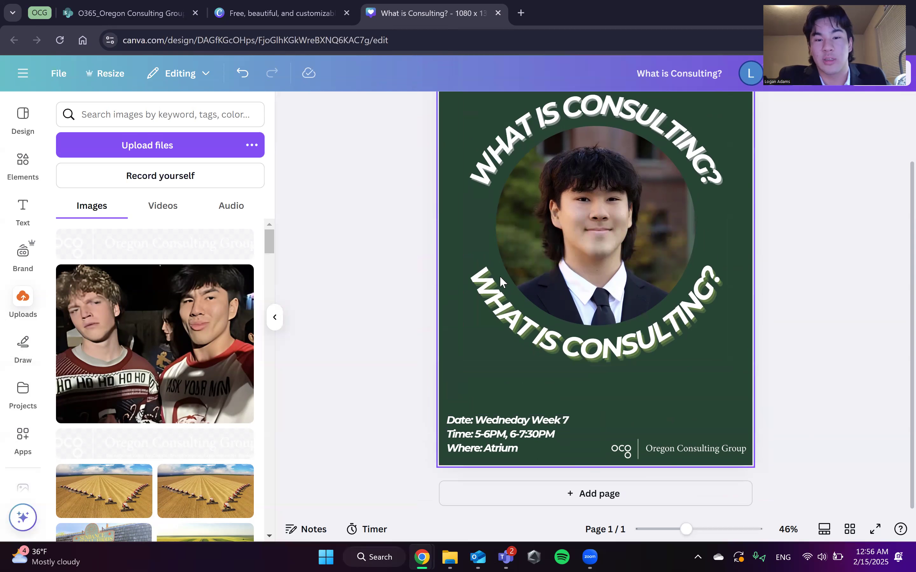
# Try to replace the lower curved text, still grouped with the photo, with "COME NETWORK!".
pyautogui.click(503, 303)
pyautogui.doubleClick(502, 303)
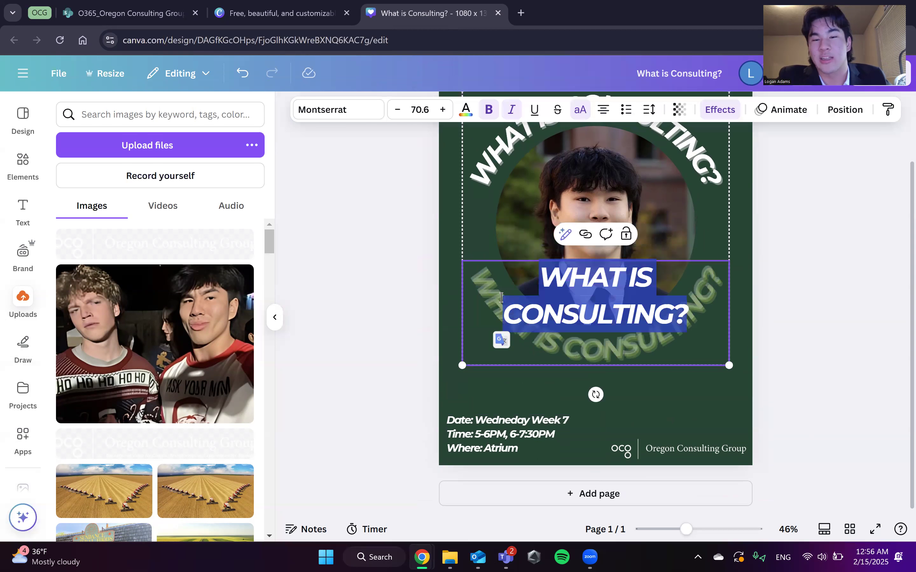
pyautogui.write('COME')
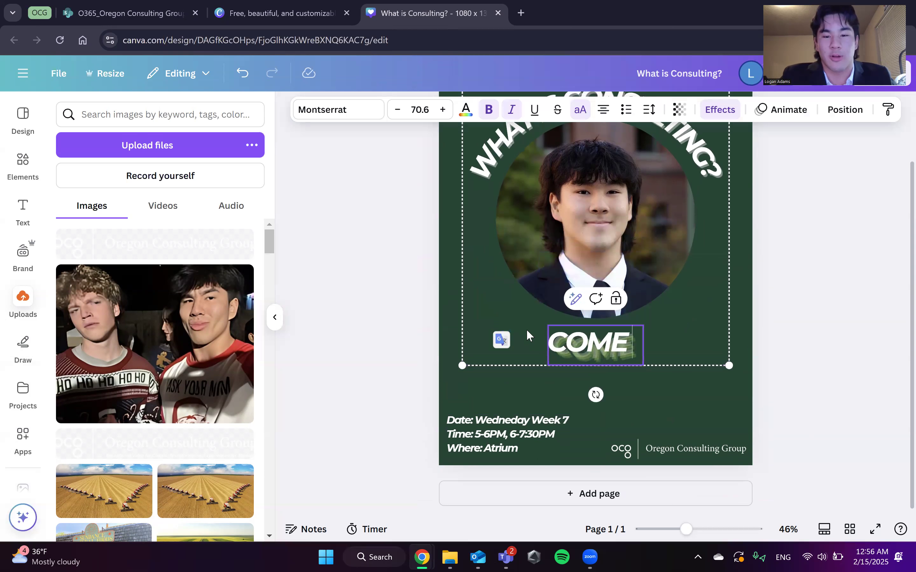
pyautogui.write(' NETWORK')
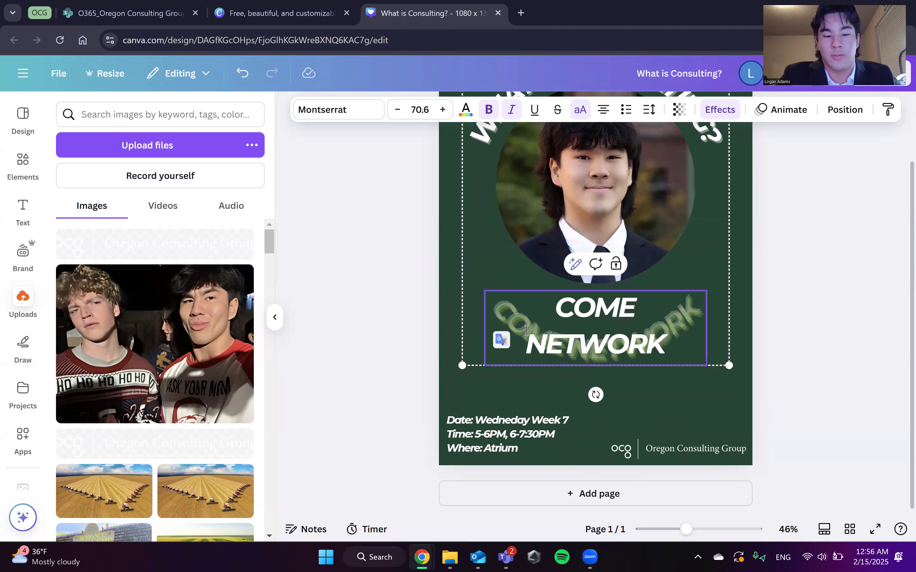
pyautogui.write('!')
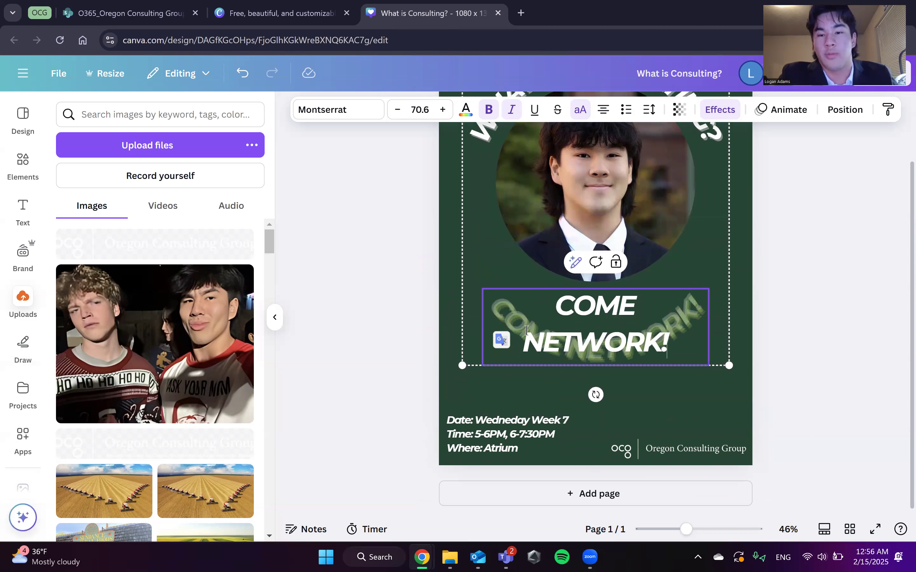
pyautogui.click(820, 293)
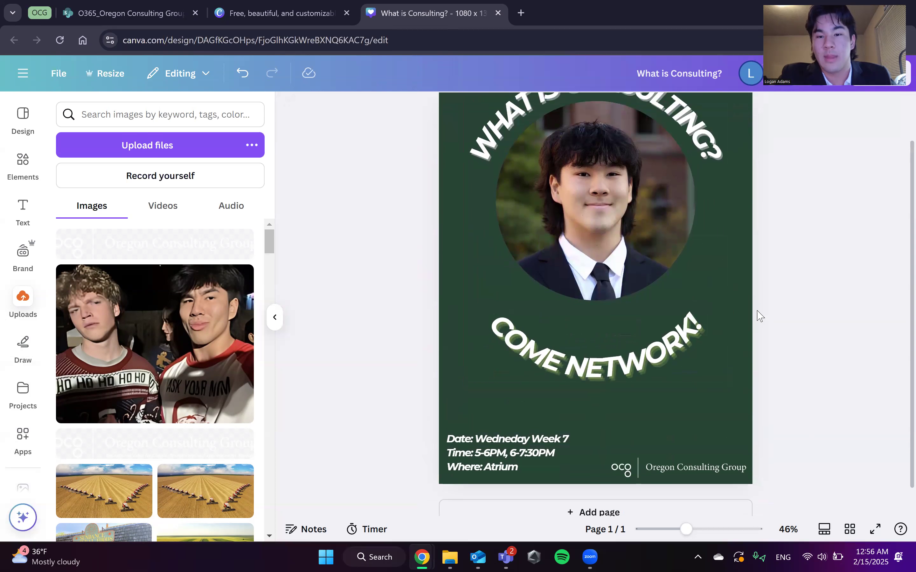
pyautogui.click(564, 297)
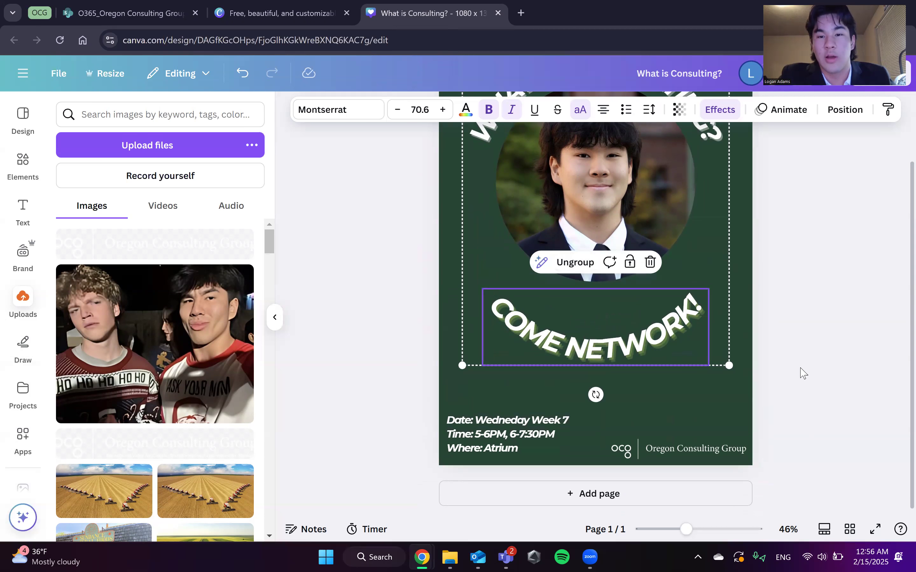
# Undo the wording change to the lower curved text.
pyautogui.scroll(3, 746, 323)
pyautogui.hotkey('ctrl', 'z')
pyautogui.hotkey('ctrl', 'z')
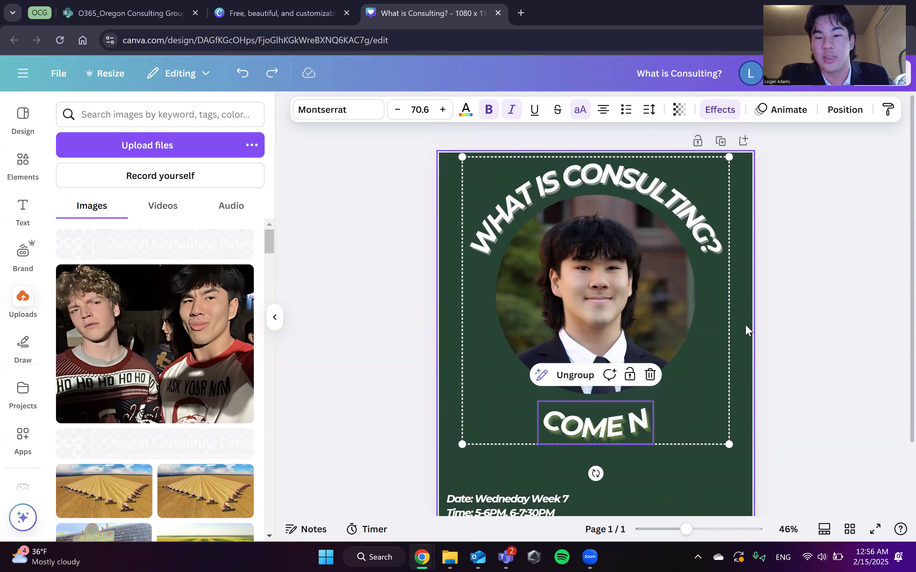
pyautogui.hotkey('ctrl', 'z')
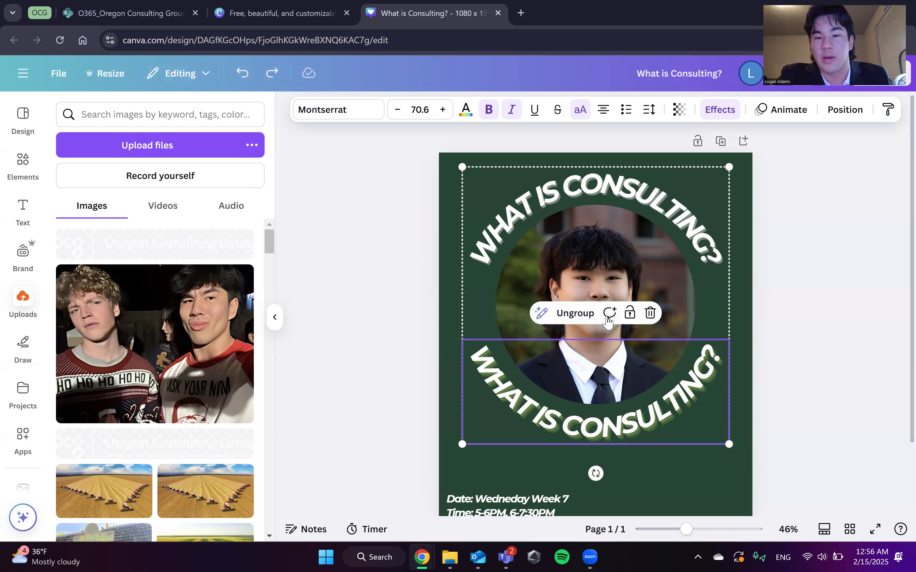
pyautogui.click(170, 84)
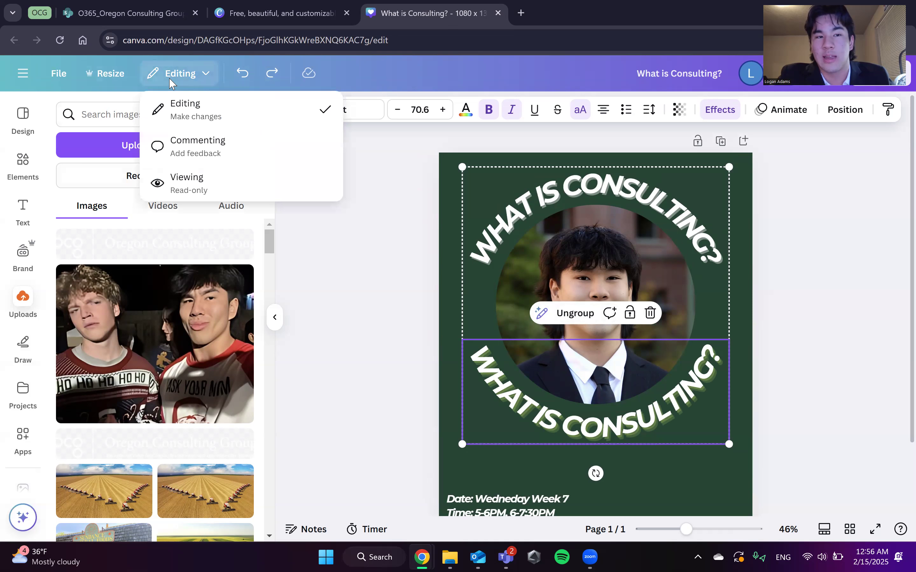
pyautogui.click(404, 324)
pyautogui.click(397, 215)
# Ungroup the circular photo and the two curved "What is Consulting?" texts.
pyautogui.moveTo(397, 183); pyautogui.dragTo(822, 448)
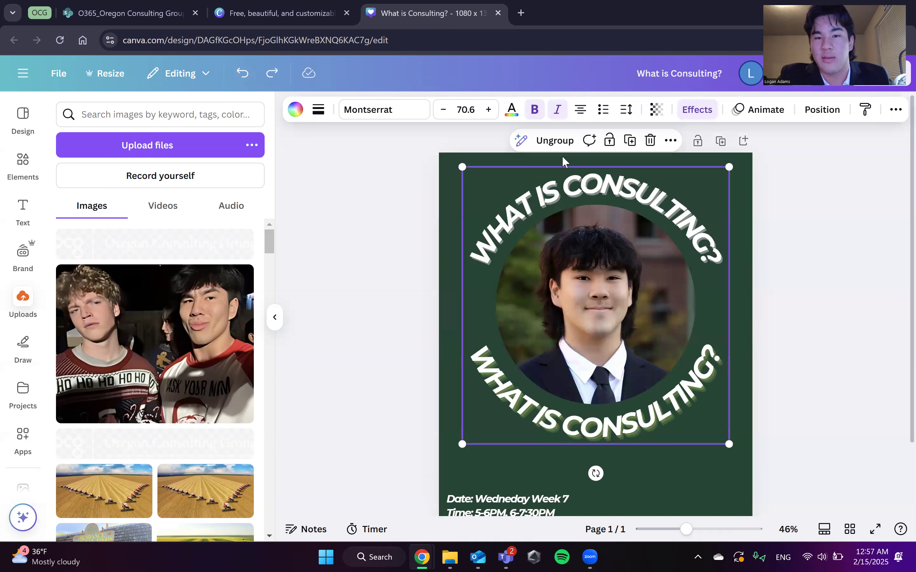
pyautogui.click(554, 140)
pyautogui.click(472, 424)
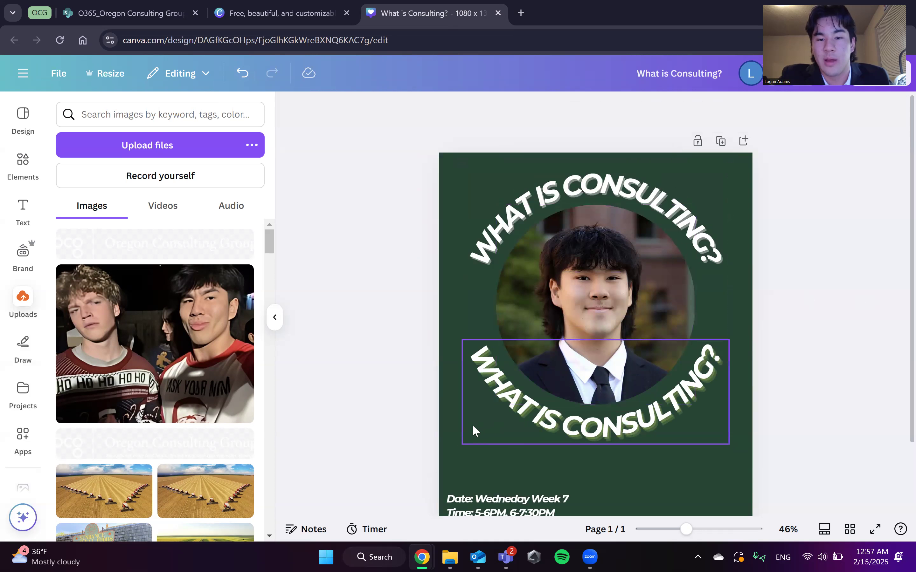
# Replace the lower curved text's wording with "COME NETWORK".
pyautogui.doubleClick(516, 378)
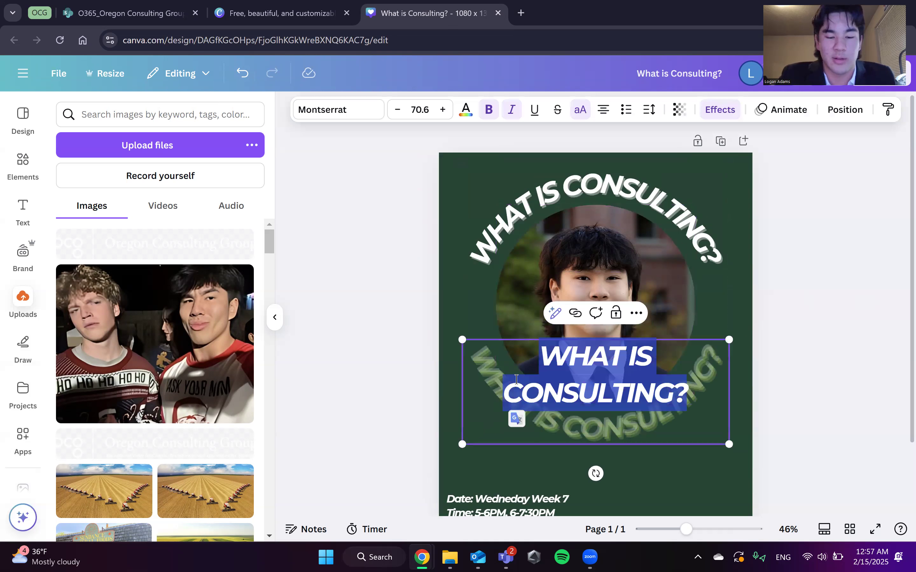
pyautogui.write('C')
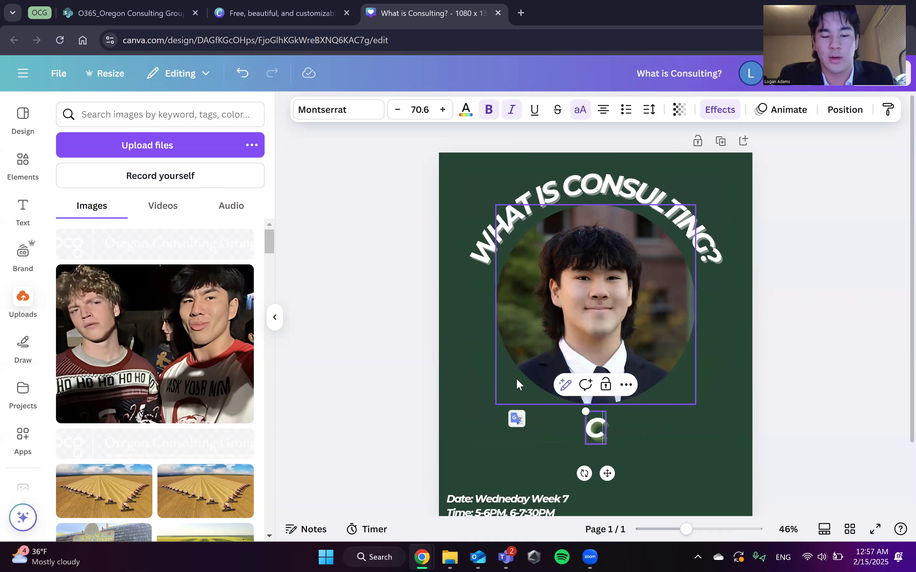
pyautogui.write('OME NETWORK')
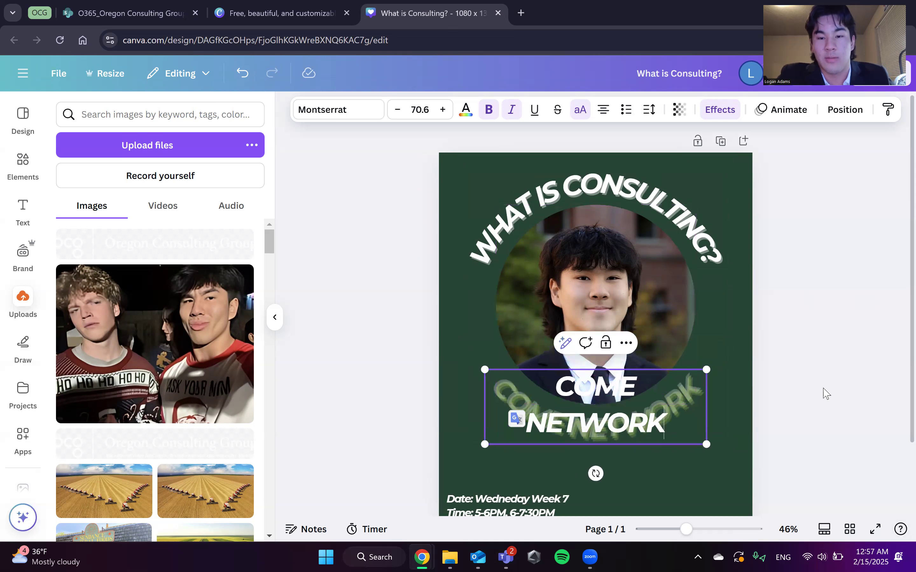
pyautogui.click(799, 373)
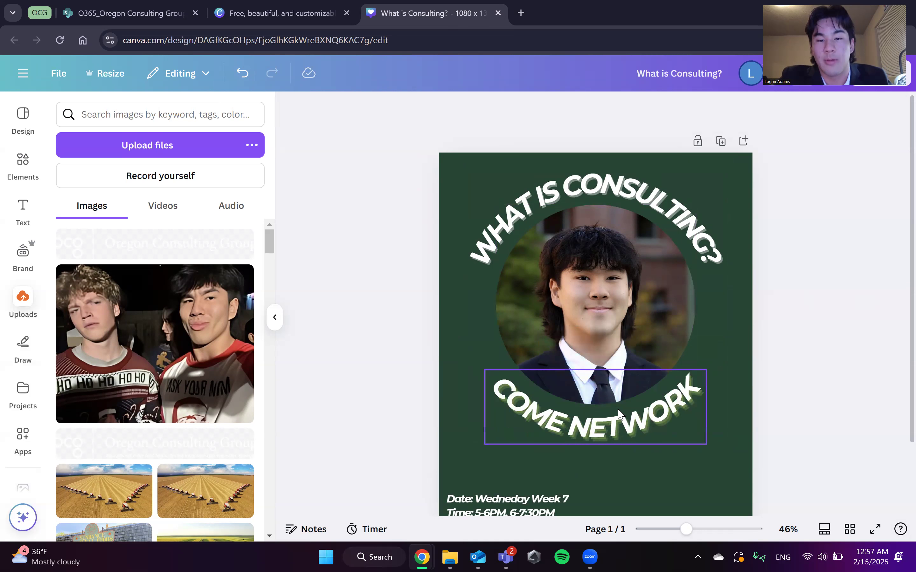
# Set the letter spacing of the curved "COME NETWORK" text to 66.
pyautogui.click(695, 392)
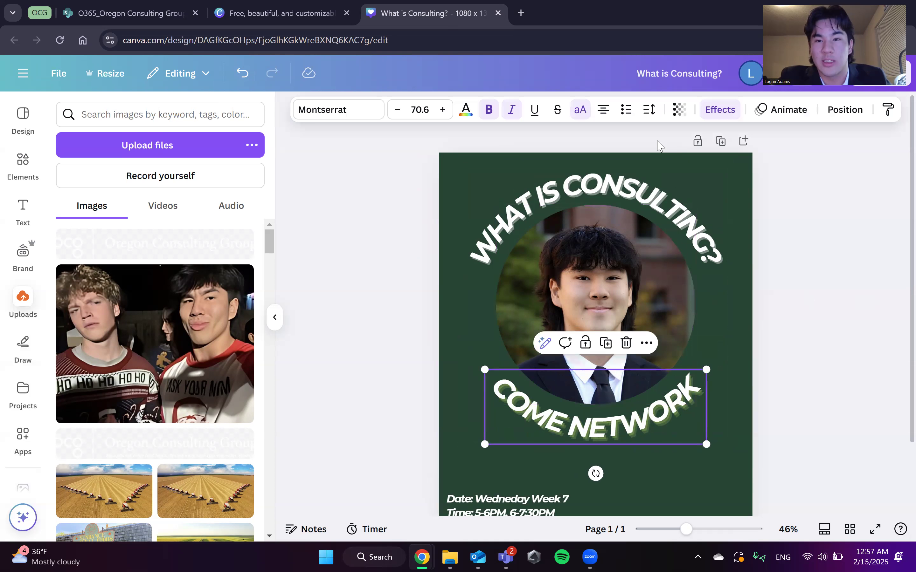
pyautogui.click(649, 109)
pyautogui.moveTo(594, 162)
pyautogui.mouseDown()
pyautogui.moveTo(619, 164)
pyautogui.moveTo(609, 163)
pyautogui.mouseUp()
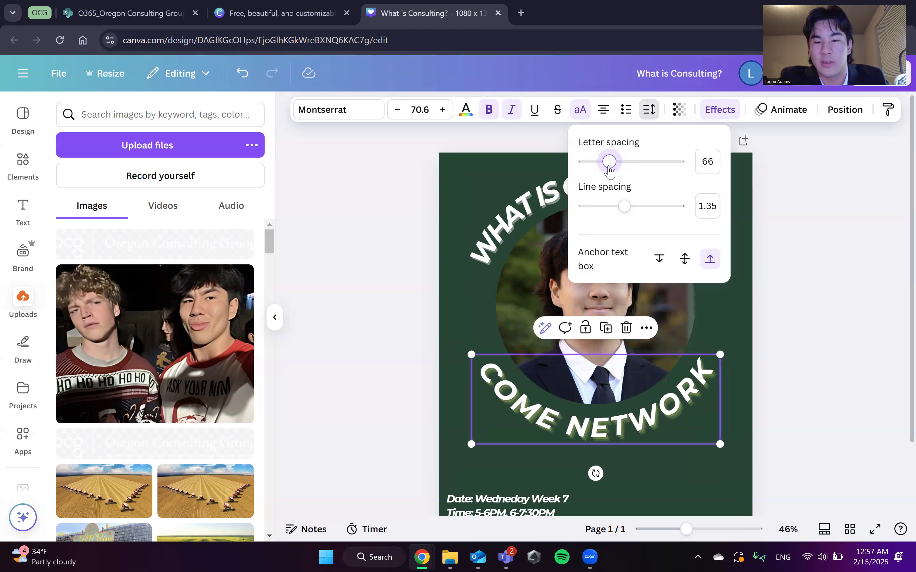
pyautogui.click(848, 289)
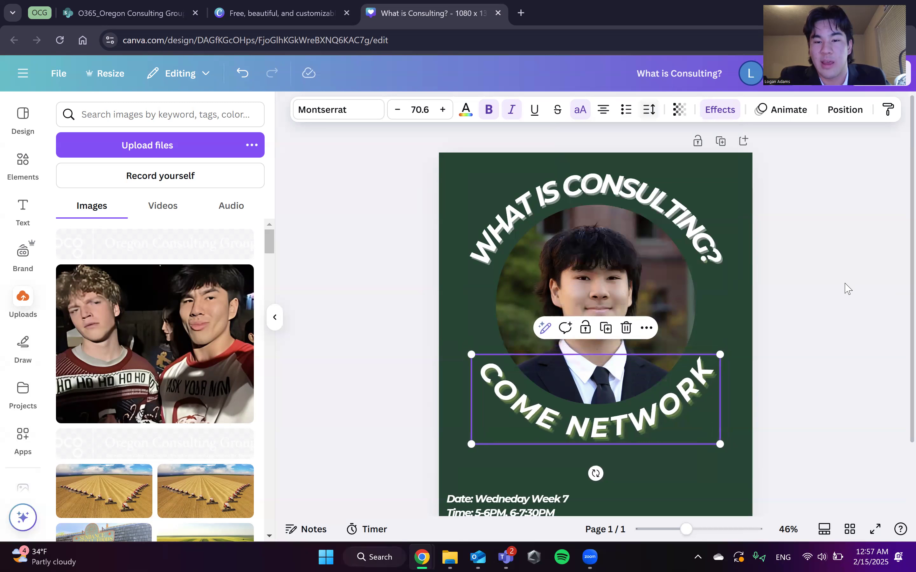
# Move the curved "COME NETWORK" text slightly upward, closer to the circular photo's lower edge.
pyautogui.click(749, 289)
pyautogui.click(693, 394)
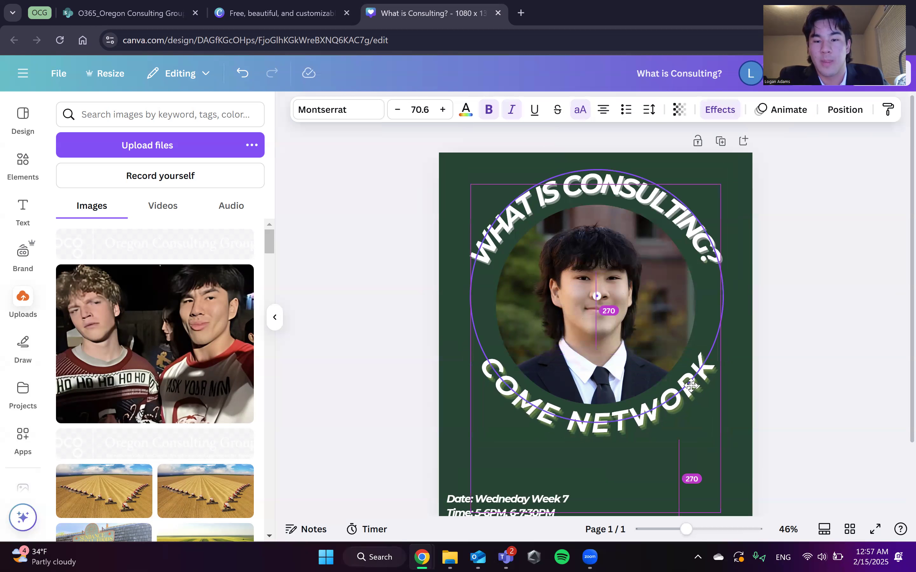
pyautogui.click(844, 376)
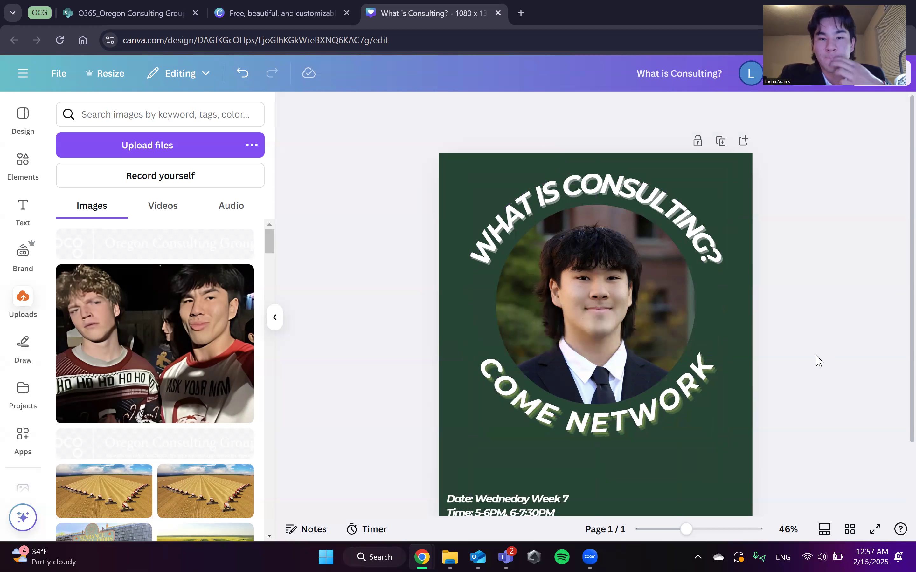
pyautogui.scroll(-2, 729, 211)
pyautogui.moveTo(694, 147); pyautogui.dragTo(691, 145)
pyautogui.click(828, 185)
pyautogui.scroll(2, 761, 266)
pyautogui.scroll(-2, 740, 250)
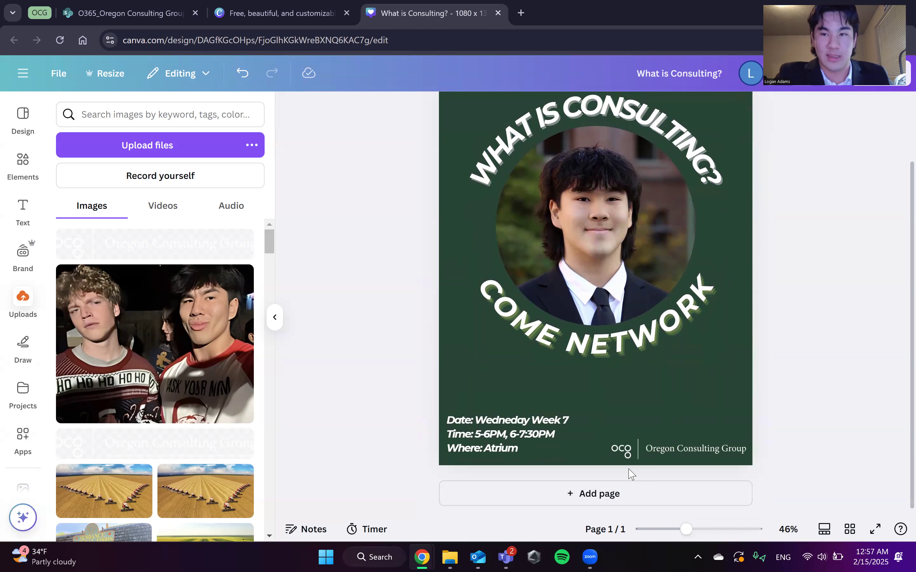
# Shift the Oregon Consulting Group wordmark slightly inward from the page's lower-right corner and review the whole flyer.
pyautogui.moveTo(667, 458); pyautogui.dragTo(668, 454)
pyautogui.click(820, 425)
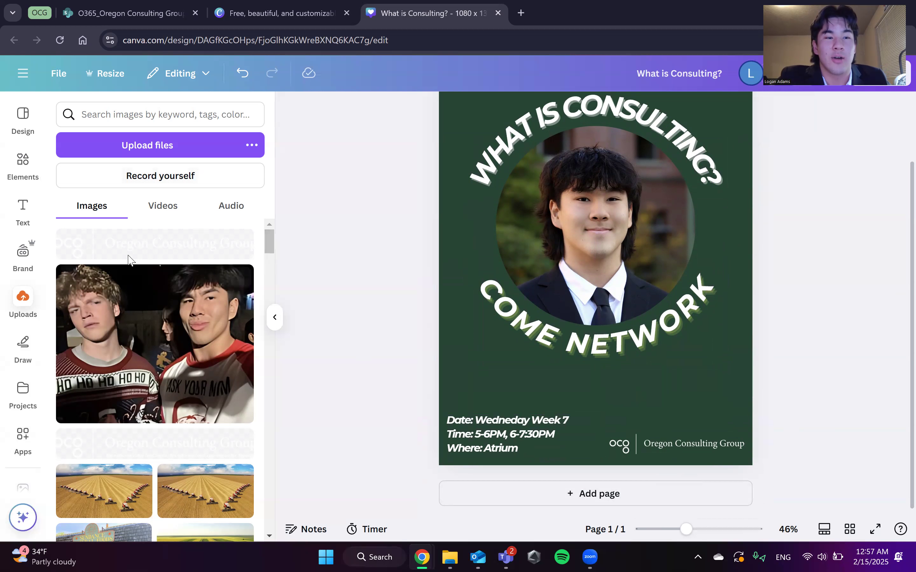
pyautogui.click(270, 315)
pyautogui.scroll(2, 296, 268)
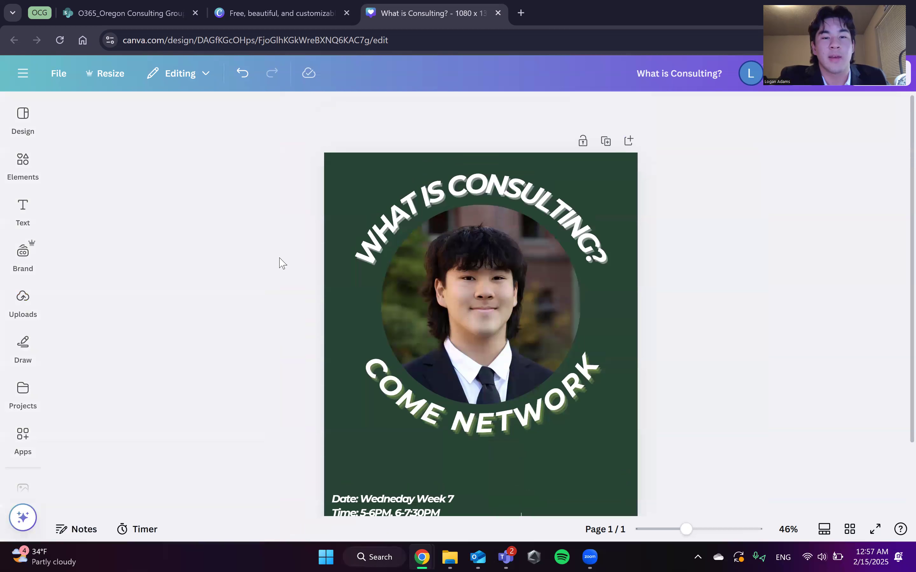
pyautogui.scroll(-2, 294, 267)
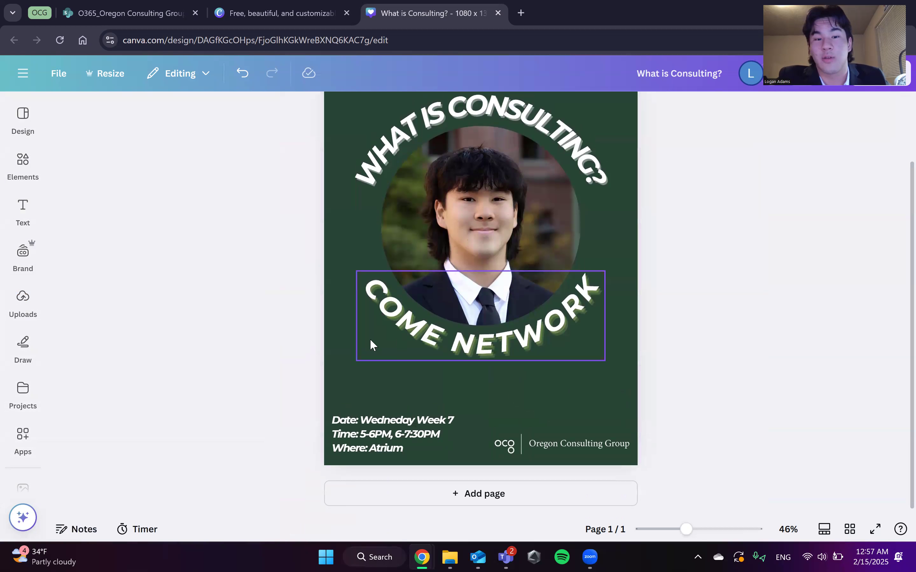
# Browse the graphics library for a decorative element and search it for "business".
pyautogui.moveTo(22, 158)
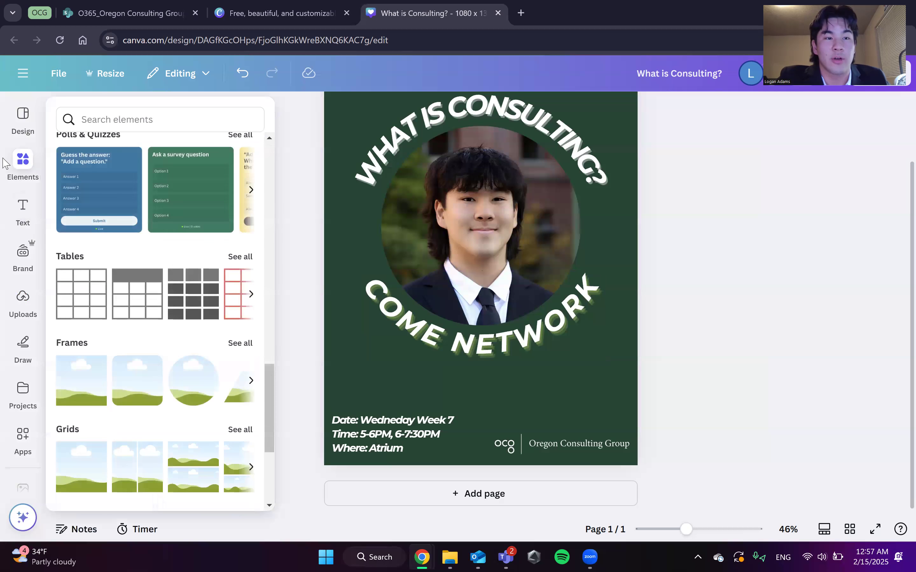
pyautogui.scroll(10, 174, 234)
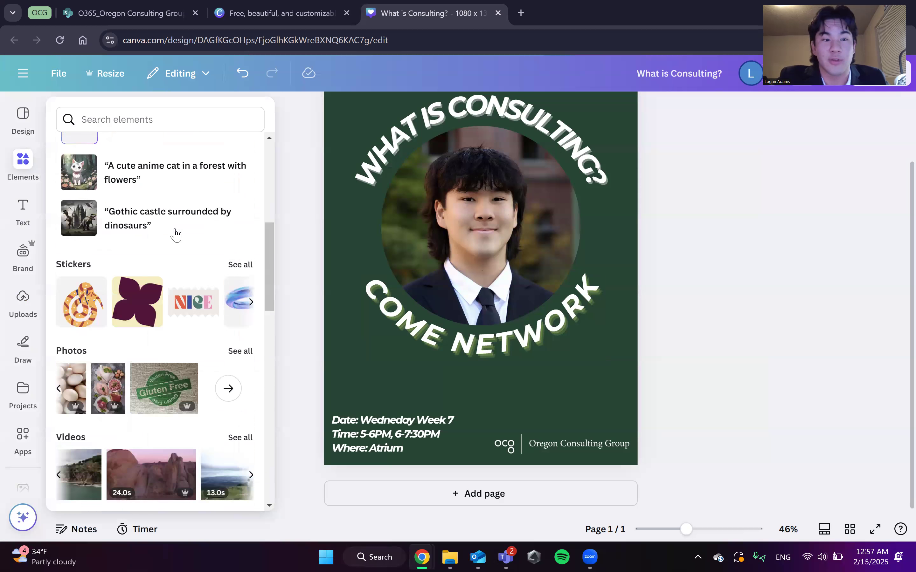
pyautogui.scroll(8, 176, 235)
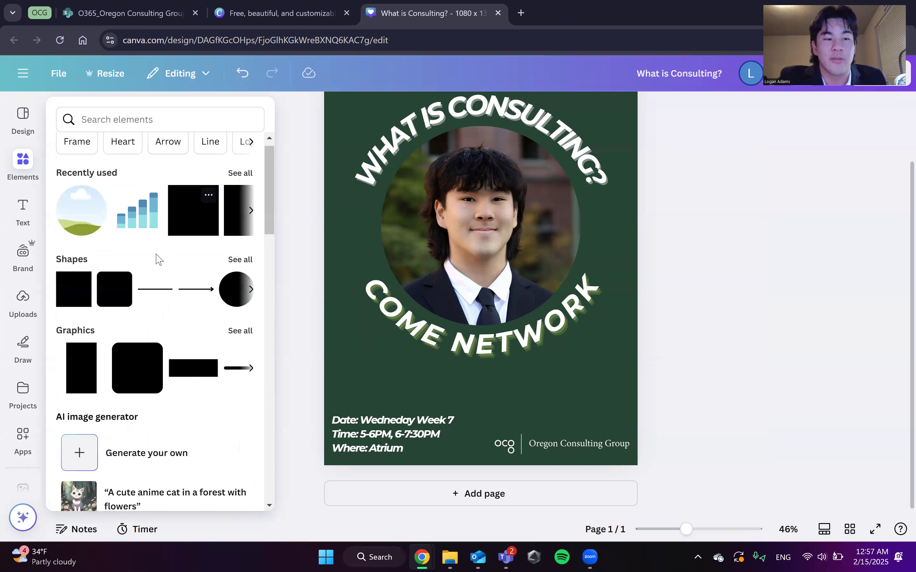
pyautogui.click(241, 330)
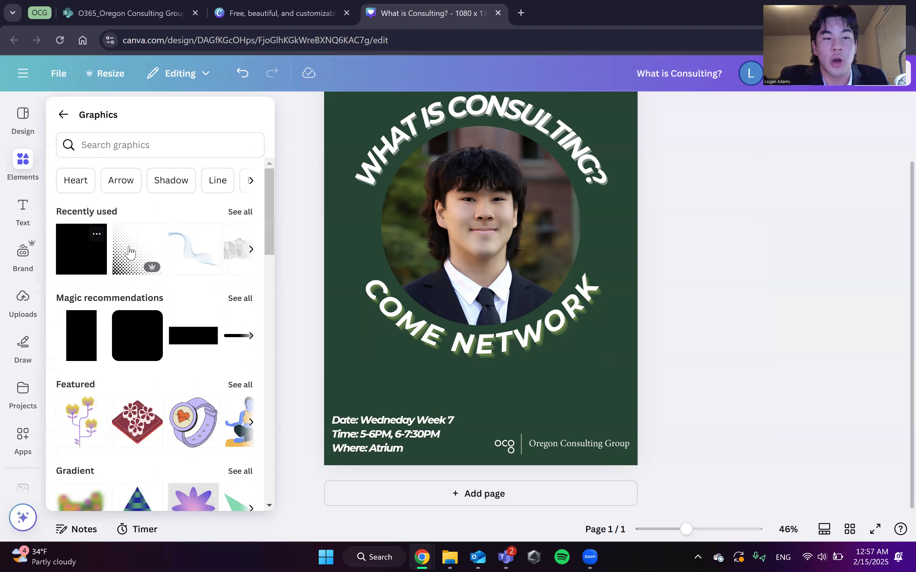
pyautogui.scroll(-4, 128, 252)
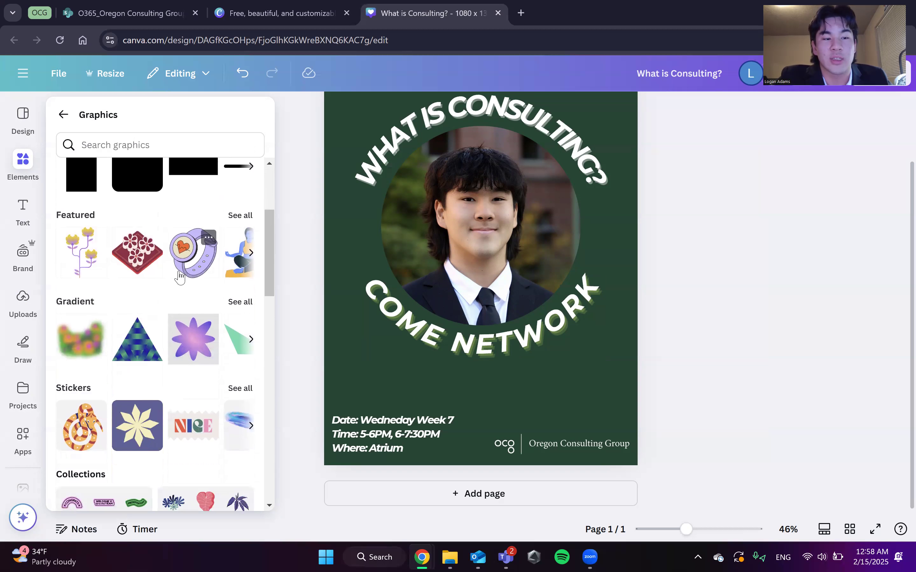
pyautogui.scroll(-4, 179, 277)
pyautogui.scroll(7, 194, 348)
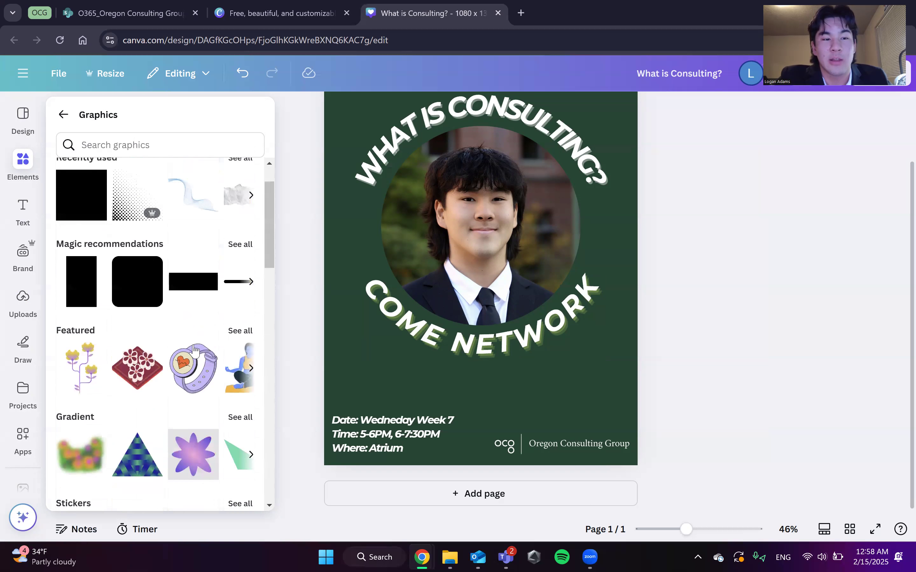
pyautogui.click(149, 147)
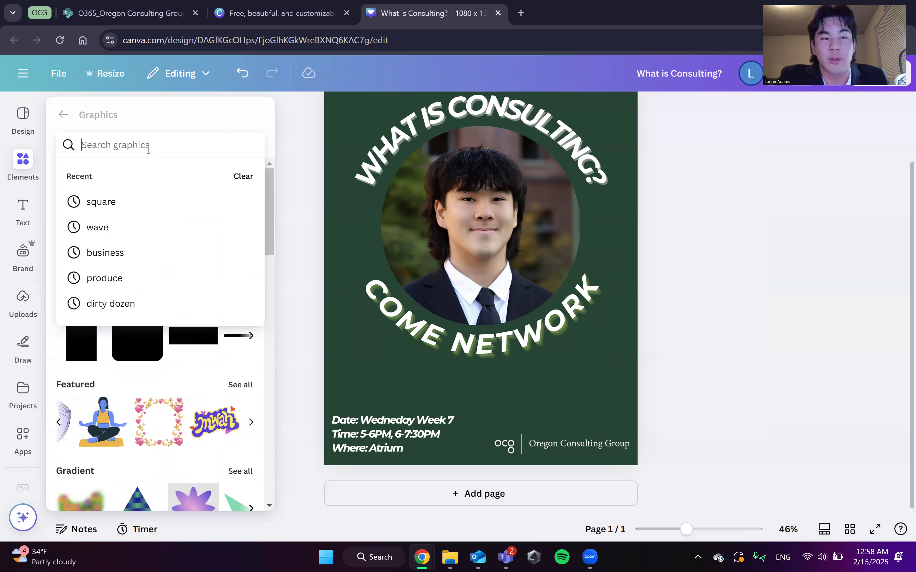
pyautogui.click(153, 255)
pyautogui.scroll(-3, 179, 391)
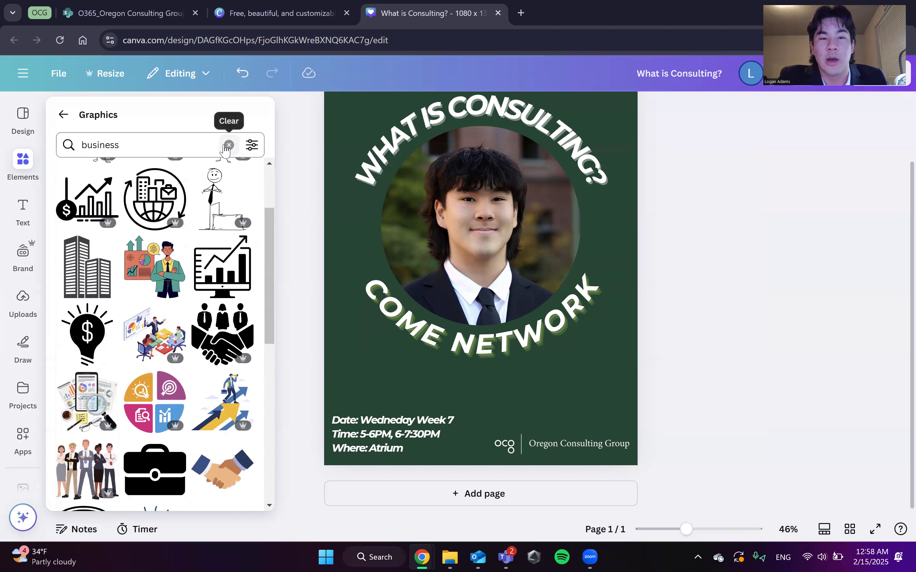
# Search the graphics library for "gradient" and look through the results for a suitable decoration.
pyautogui.click(229, 145)
pyautogui.write('gradient')
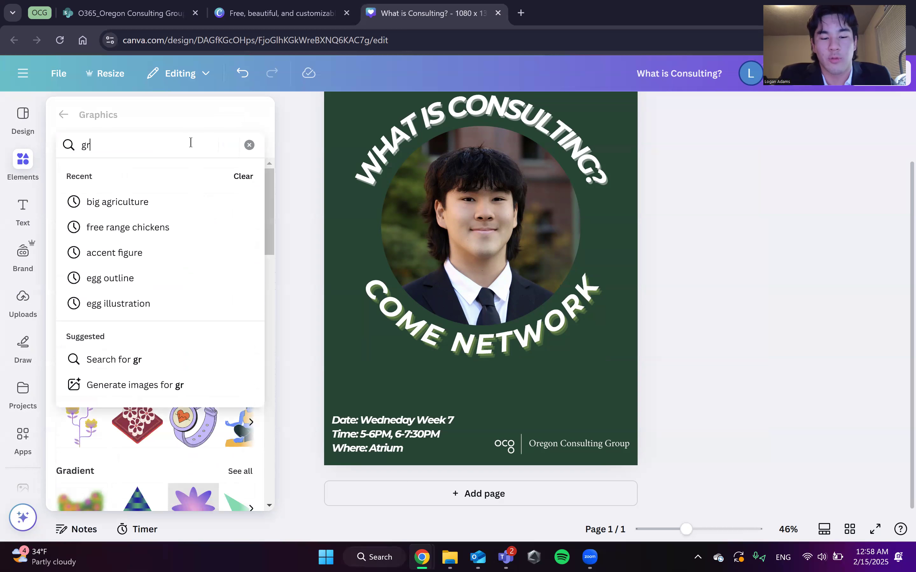
pyautogui.press('Return')
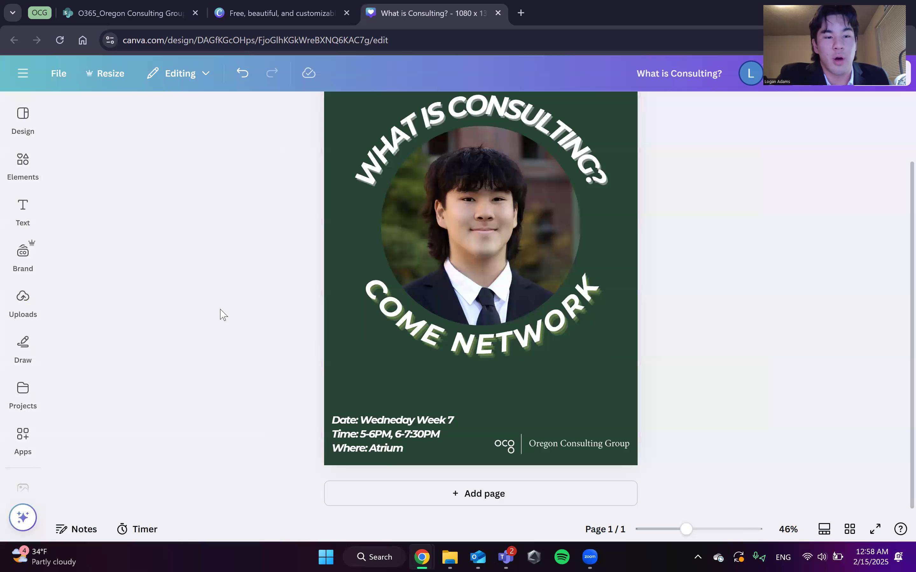
pyautogui.click(33, 131)
pyautogui.click(23, 178)
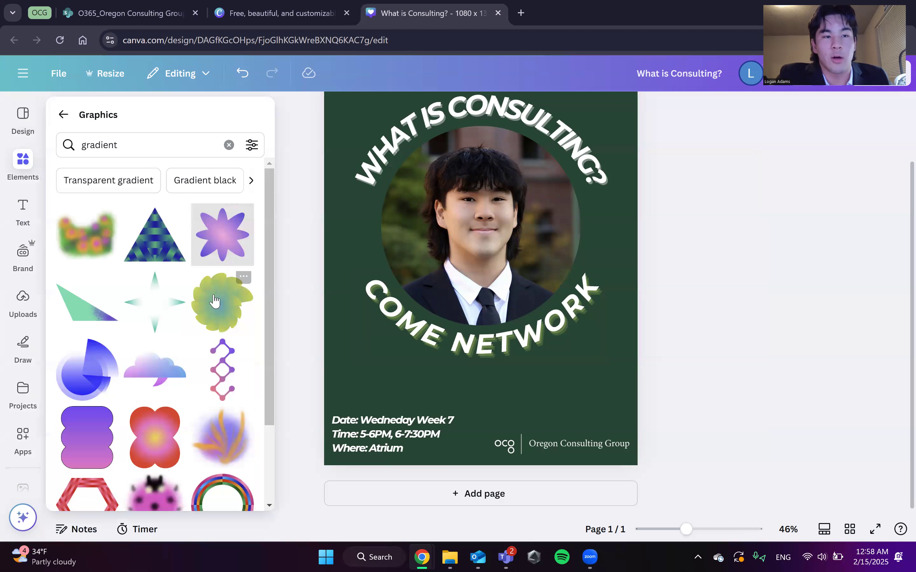
pyautogui.scroll(-4, 130, 284)
pyautogui.scroll(-3, 129, 283)
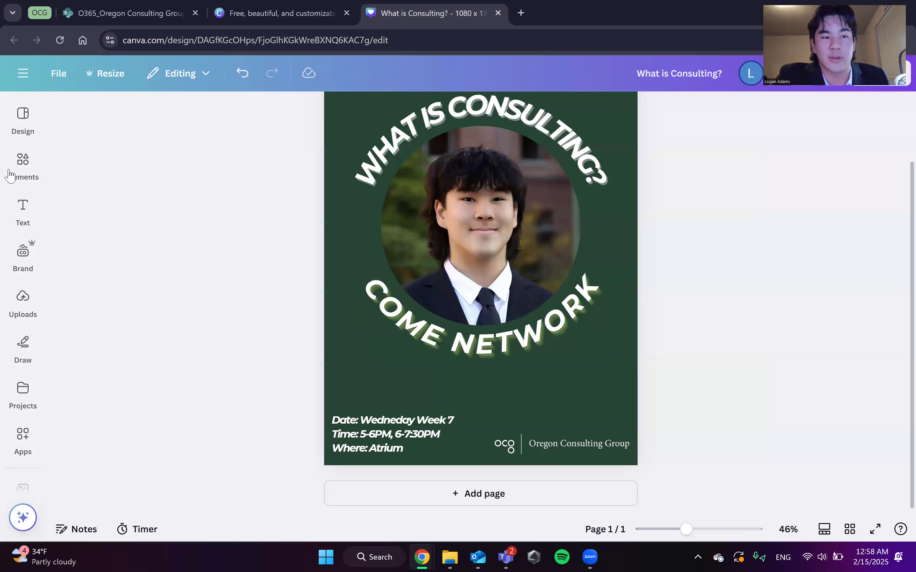
pyautogui.click(10, 175)
pyautogui.scroll(-3, 176, 265)
pyautogui.scroll(3, 176, 265)
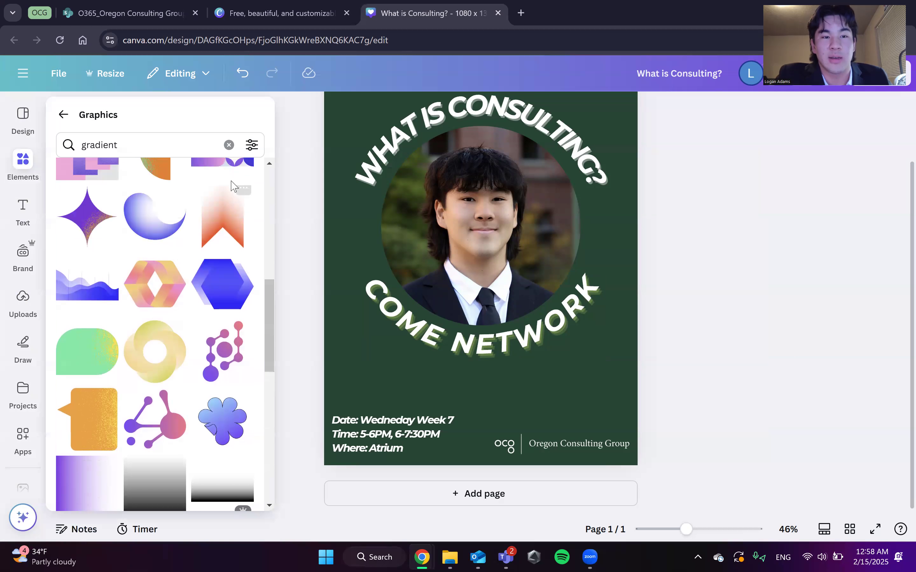
# Add the light-blue wavy-line graphic from the recently used graphics to the page's upper-left corner and recolour it white.
pyautogui.click(229, 145)
pyautogui.click(242, 209)
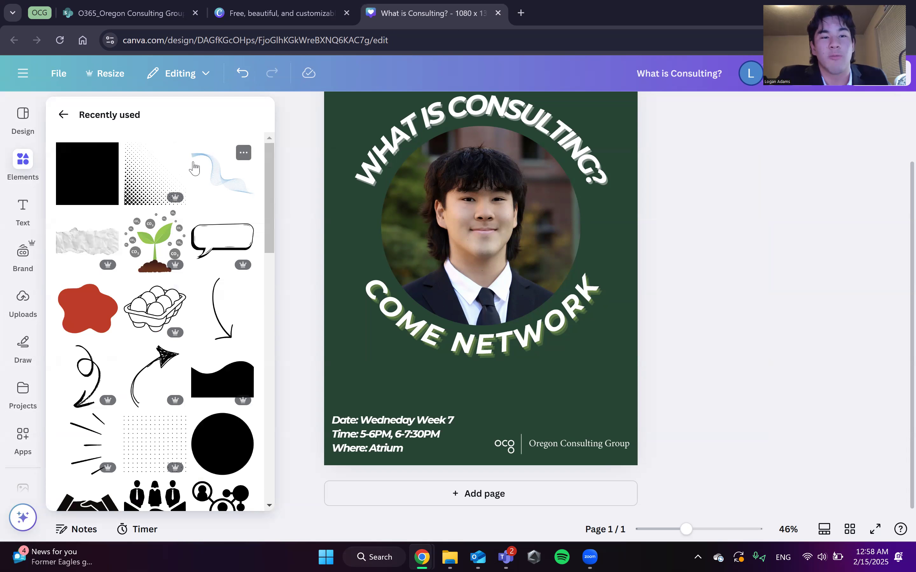
pyautogui.click(211, 175)
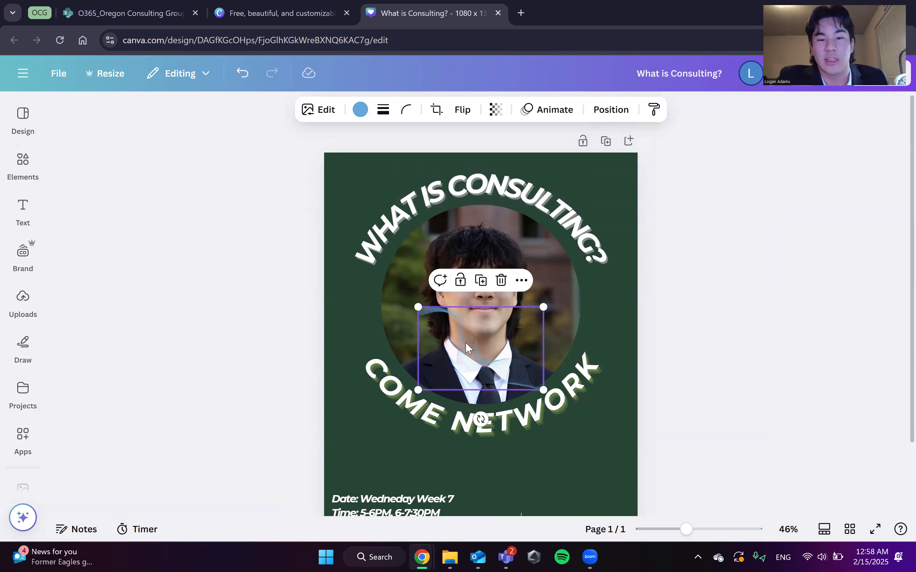
pyautogui.moveTo(469, 347); pyautogui.dragTo(369, 187)
pyautogui.click(360, 111)
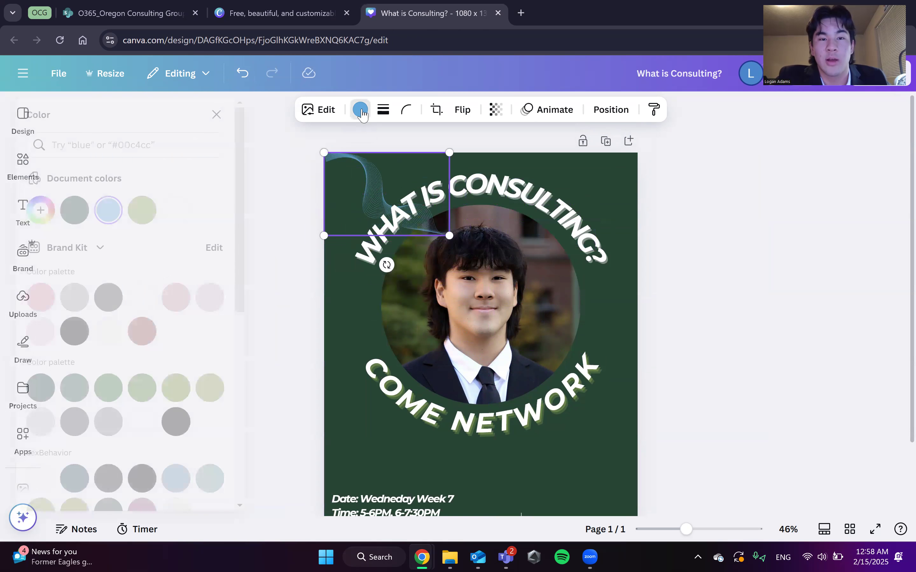
pyautogui.click(205, 216)
# Enlarge the white wavy-line graphic, rotate it 180° and move it to the page's upper-right corner.
pyautogui.moveTo(323, 236); pyautogui.dragTo(301, 311)
pyautogui.moveTo(372, 274); pyautogui.dragTo(509, 299)
pyautogui.moveTo(380, 299); pyautogui.dragTo(551, 248)
pyautogui.moveTo(737, 231); pyautogui.dragTo(683, 248)
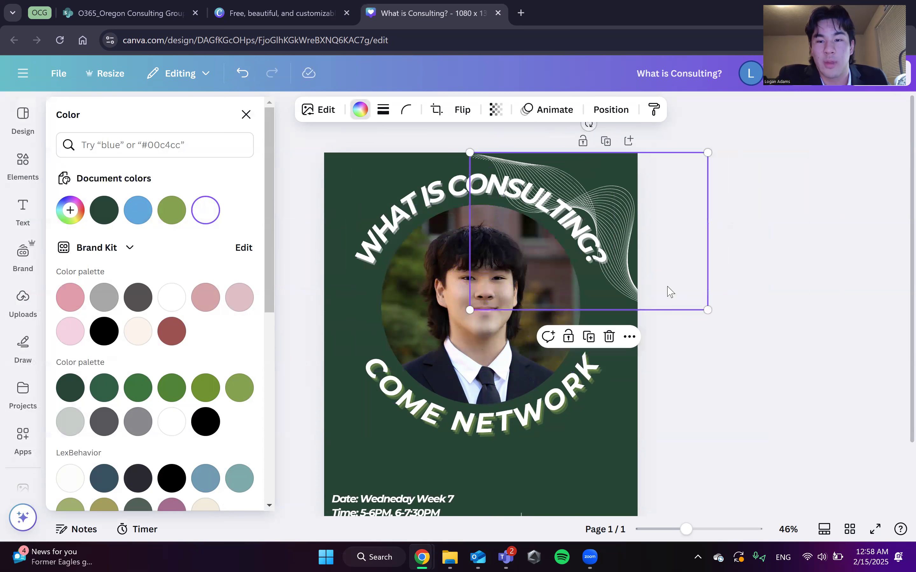
# Enlarge the wavy-line graphic to about 1270 × 840 px and reposition it so it runs off the page's upper-right corner.
pyautogui.moveTo(707, 310); pyautogui.dragTo(811, 378)
pyautogui.moveTo(624, 224); pyautogui.dragTo(536, 197)
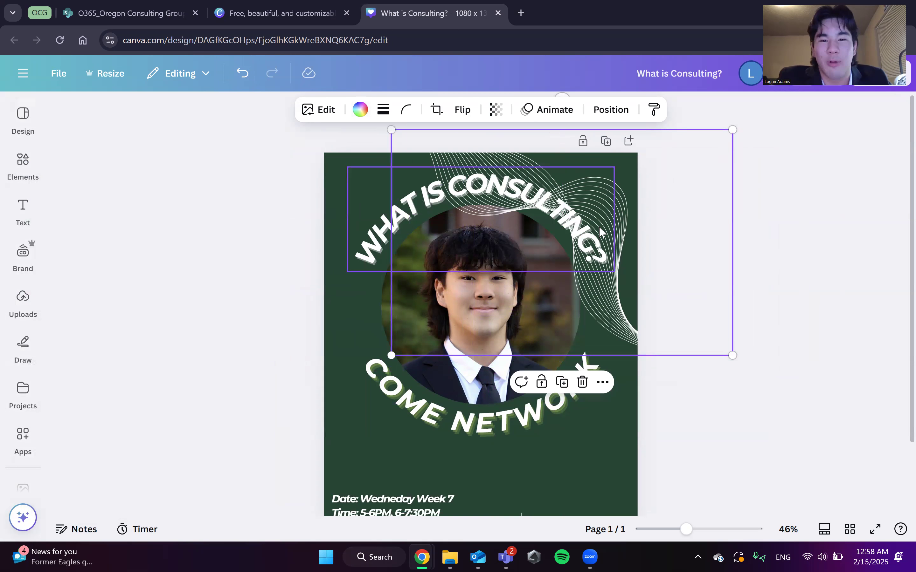
pyautogui.scroll(-2, 552, 208)
pyautogui.scroll(2, 553, 208)
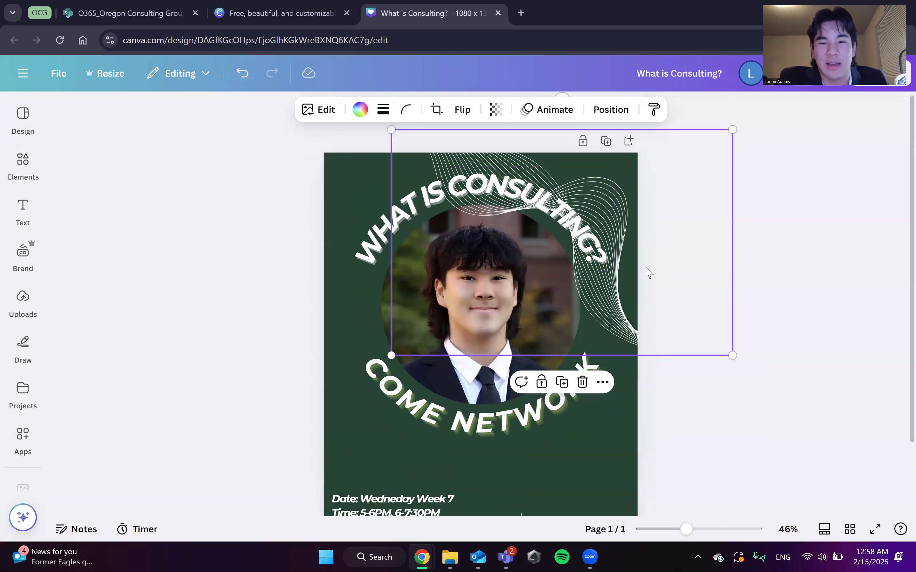
pyautogui.moveTo(614, 312)
pyautogui.mouseDown()
pyautogui.moveTo(599, 317)
pyautogui.moveTo(605, 324)
pyautogui.mouseUp()
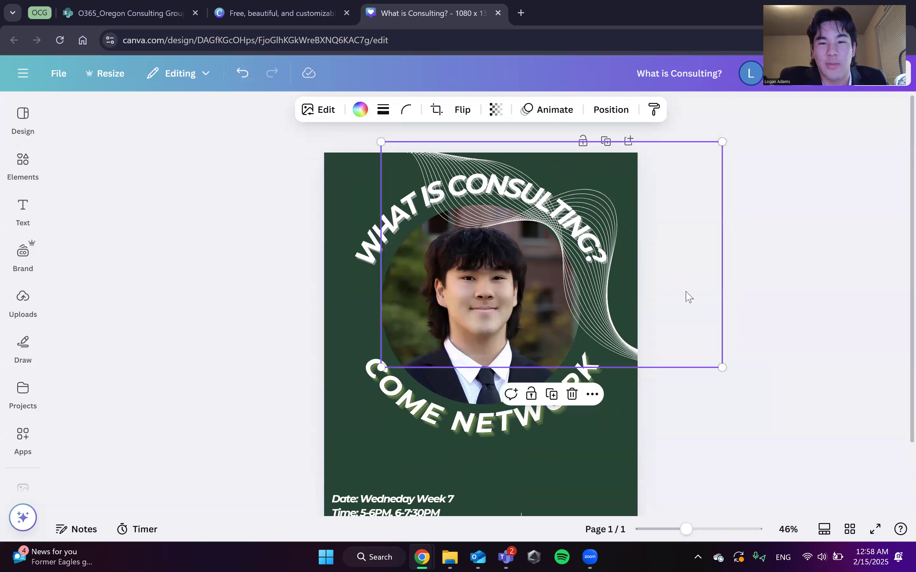
pyautogui.moveTo(722, 142); pyautogui.dragTo(749, 124)
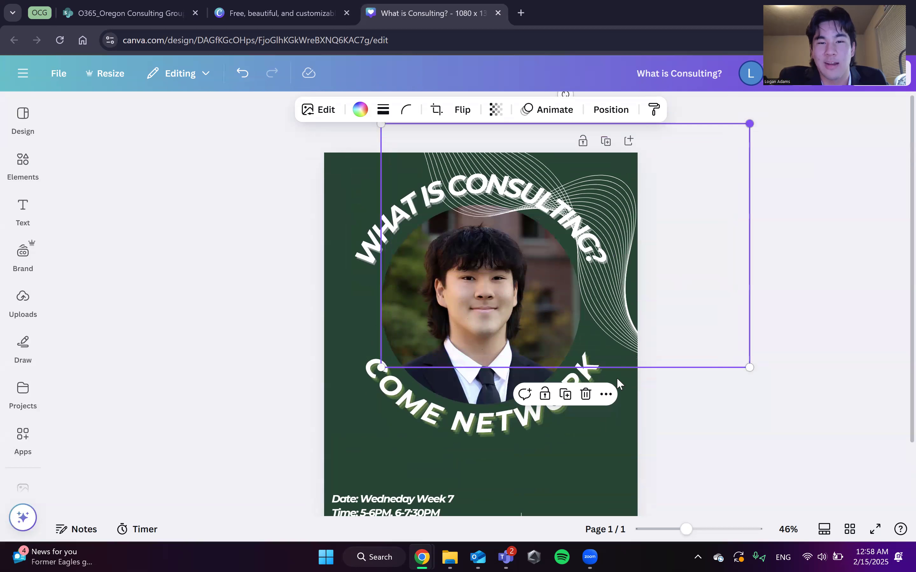
# Send the white wavy-line graphic to the very back, behind the photo and the curved headline.
pyautogui.click(611, 109)
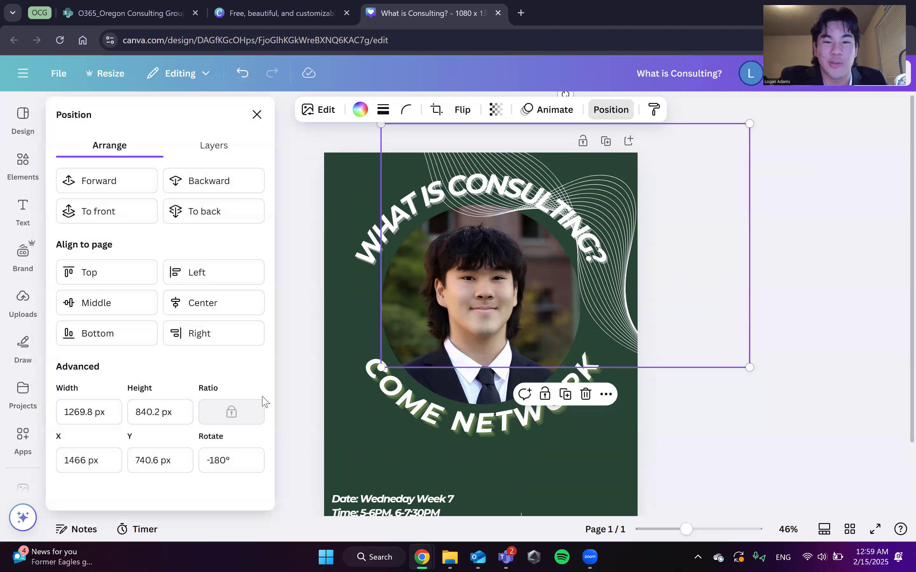
pyautogui.click(213, 181)
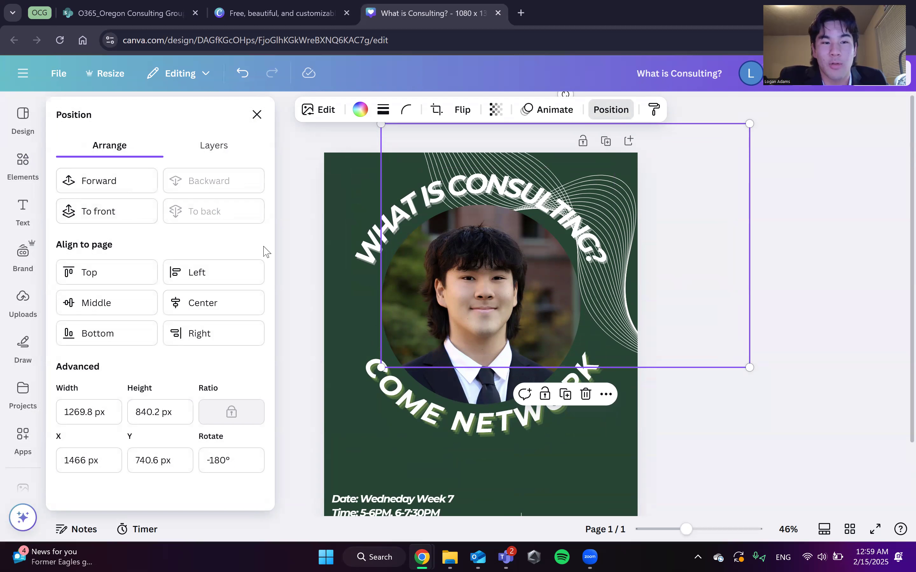
pyautogui.click(123, 214)
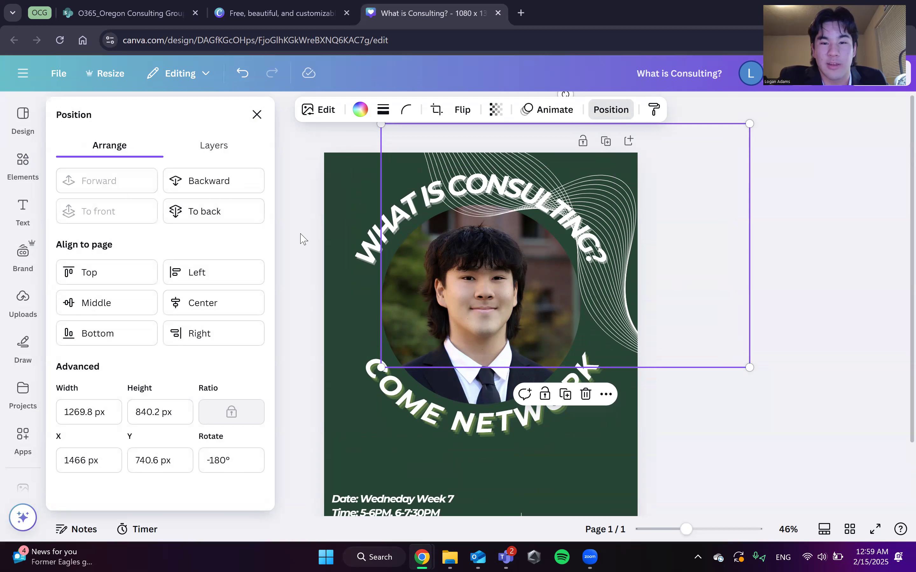
pyautogui.click(197, 188)
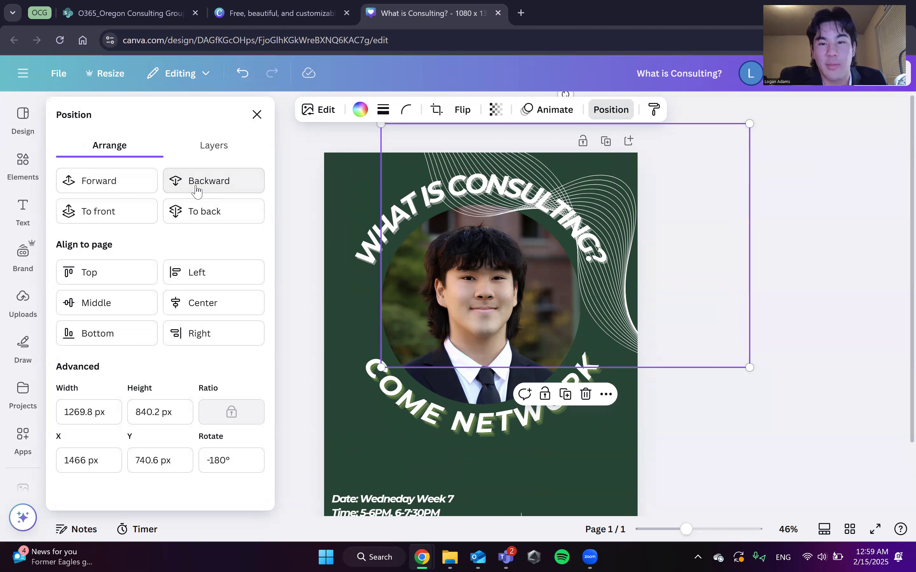
pyautogui.click(198, 186)
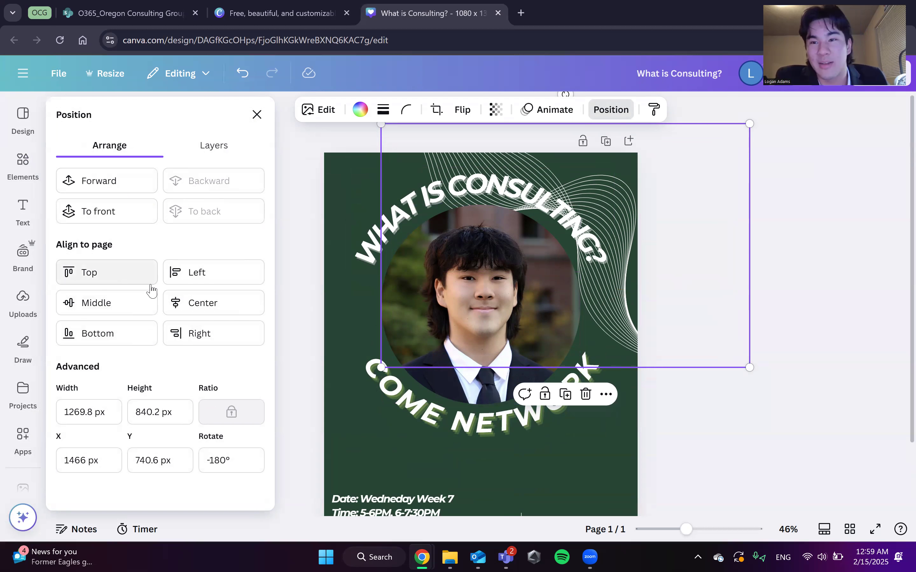
# Try the page alignment options on the wavy-line graphic, including middle and left, and undo those alignments.
pyautogui.click(131, 281)
pyautogui.click(117, 311)
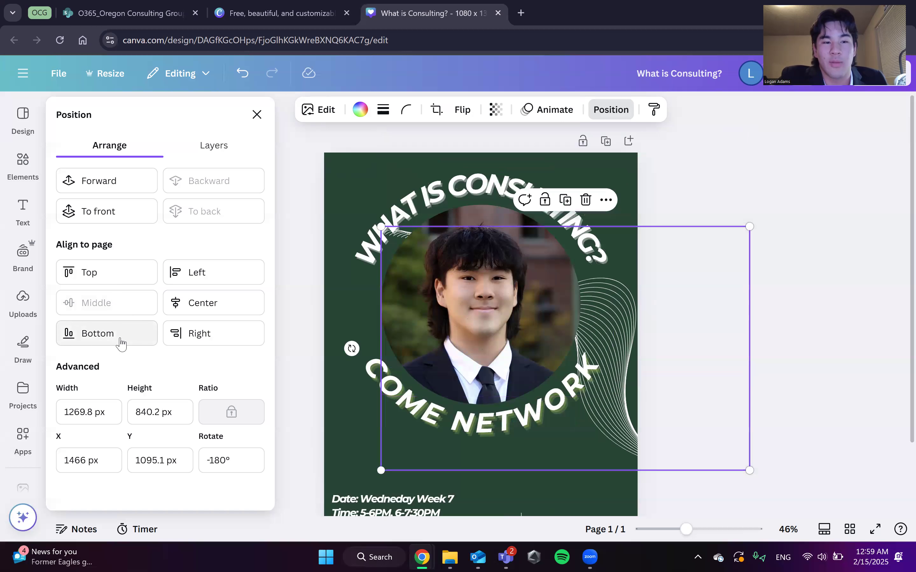
pyautogui.click(201, 304)
pyautogui.click(206, 274)
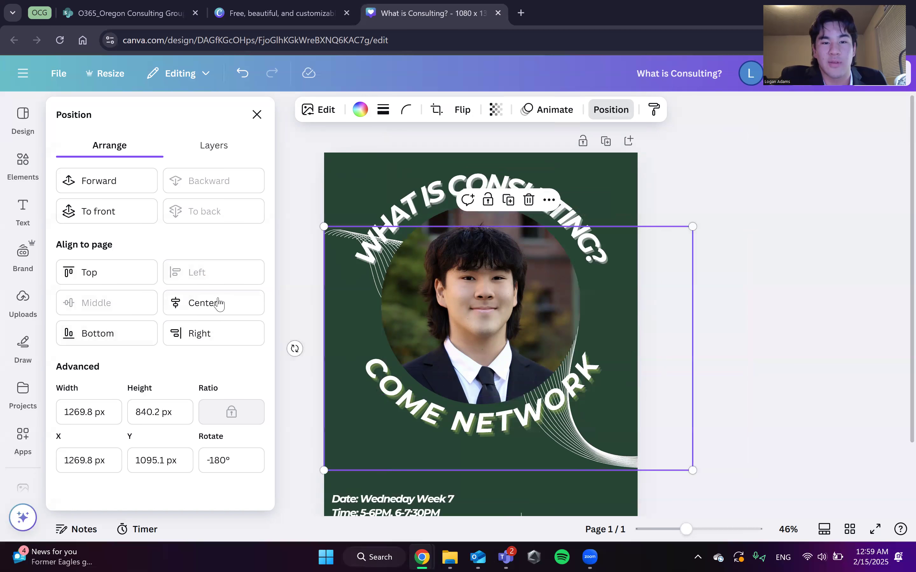
pyautogui.click(219, 328)
pyautogui.hotkey('ctrl', 'z')
pyautogui.hotkey('ctrl', 'z')
pyautogui.hotkey('ctrl', 'z')
pyautogui.hotkey('ctrl', 'z')
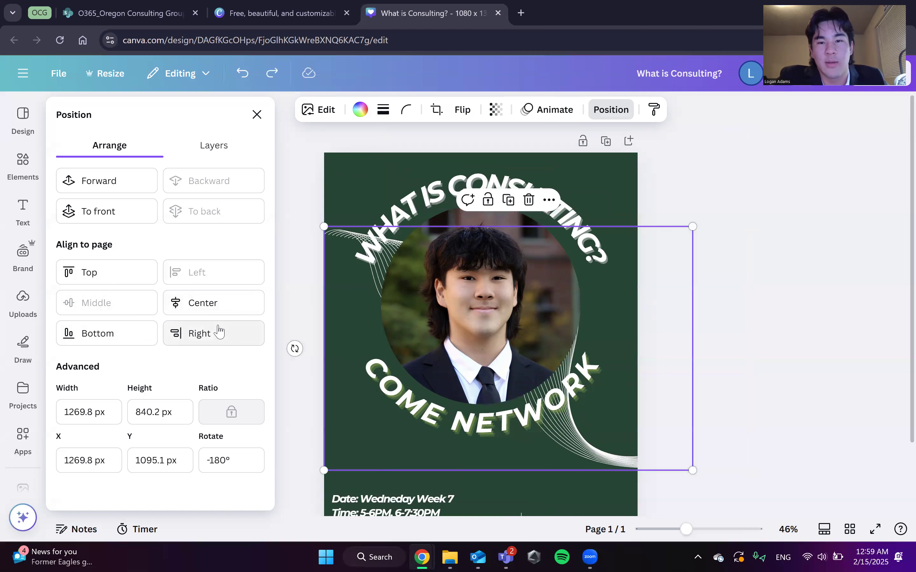
pyautogui.hotkey('ctrl', 'z')
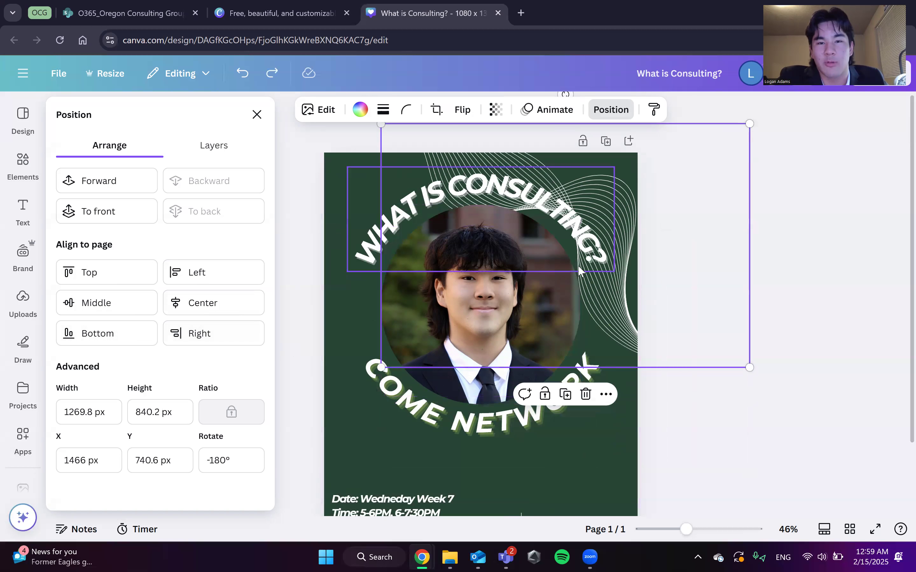
# Reduce the wavy-line graphic's opacity by setting its transparency value to 43.
pyautogui.click(257, 114)
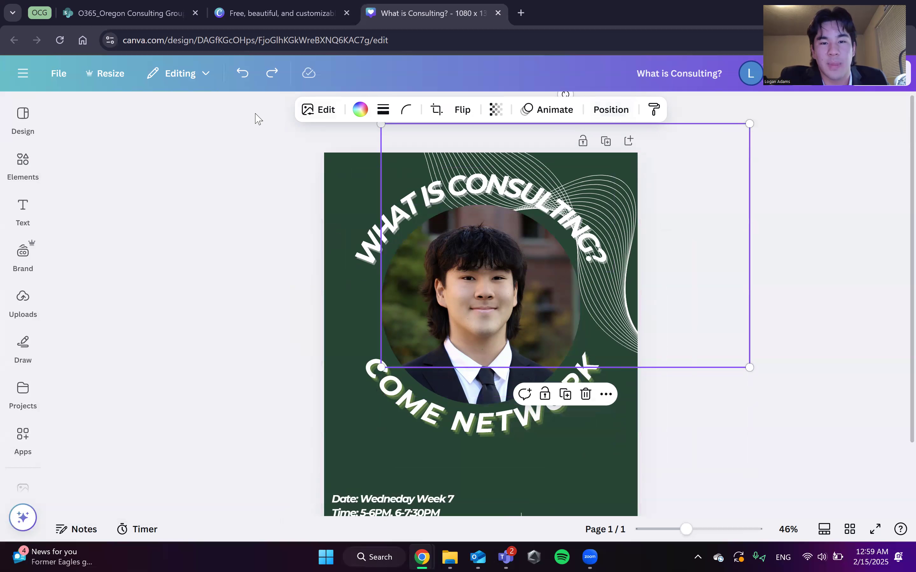
pyautogui.click(496, 109)
pyautogui.moveTo(530, 161); pyautogui.dragTo(470, 164)
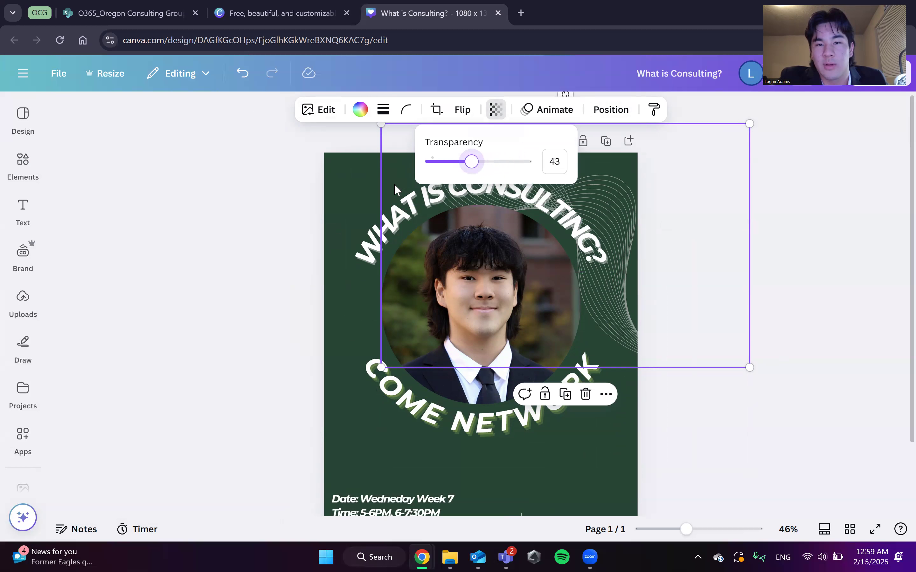
pyautogui.click(392, 191)
pyautogui.click(217, 195)
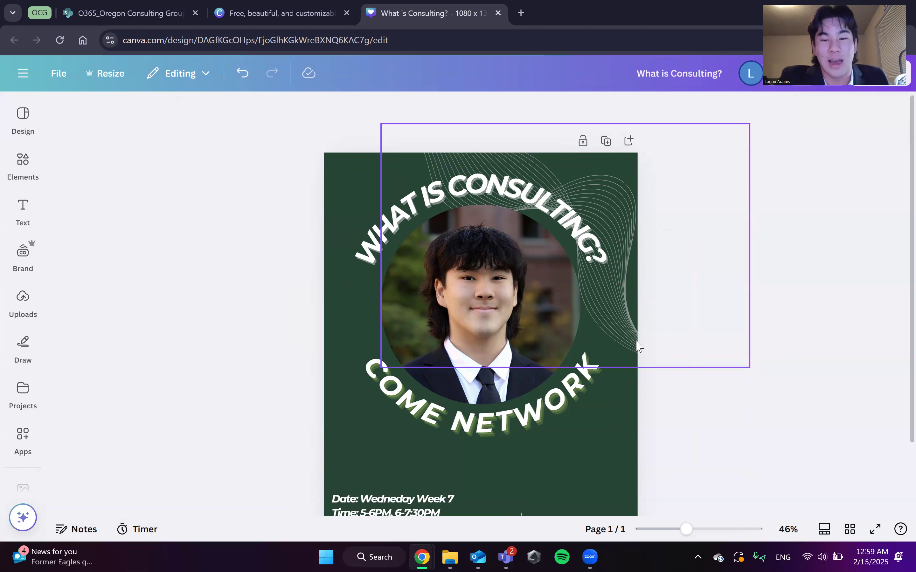
# Examine the flyer from the curved headline and wavy lines down to the event details and the wordmark.
pyautogui.scroll(-3, 624, 340)
pyautogui.scroll(3, 645, 296)
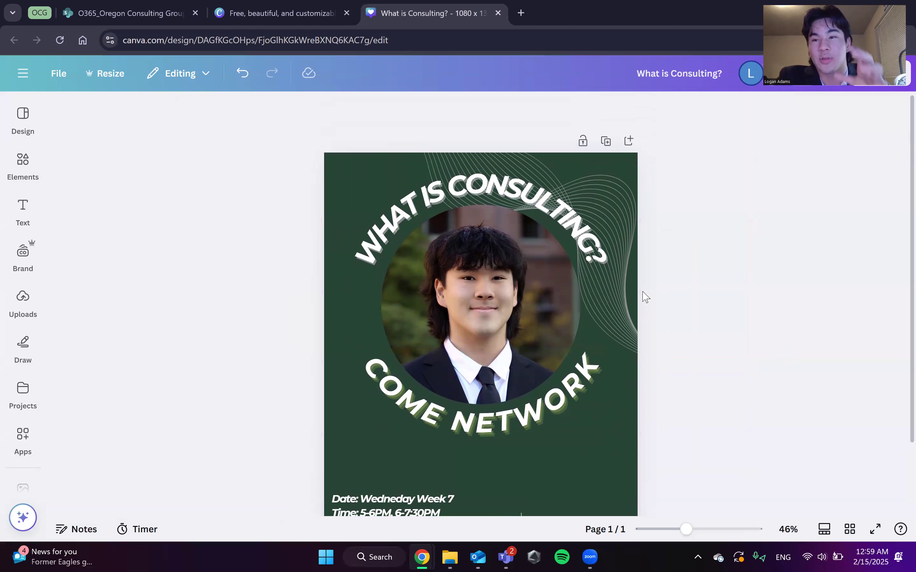
pyautogui.scroll(-2, 640, 301)
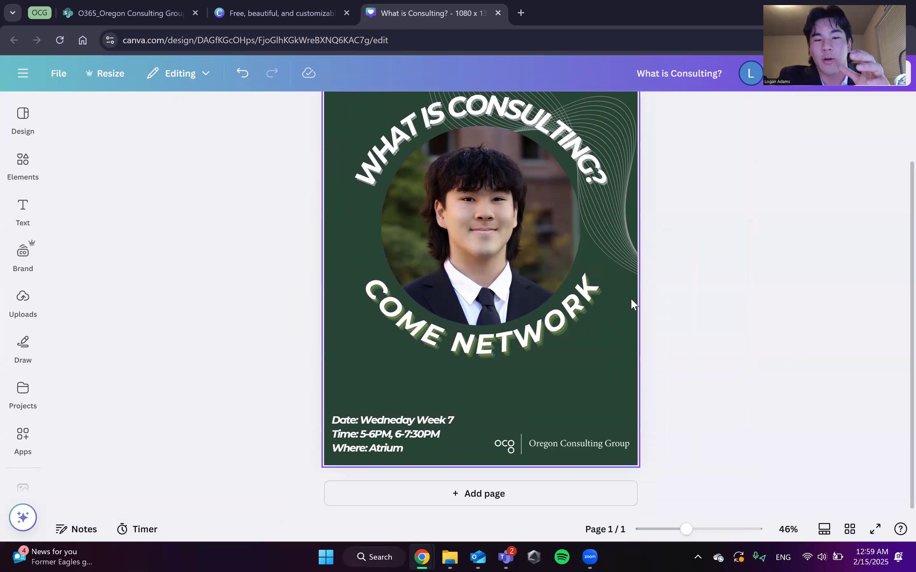
pyautogui.scroll(3, 492, 401)
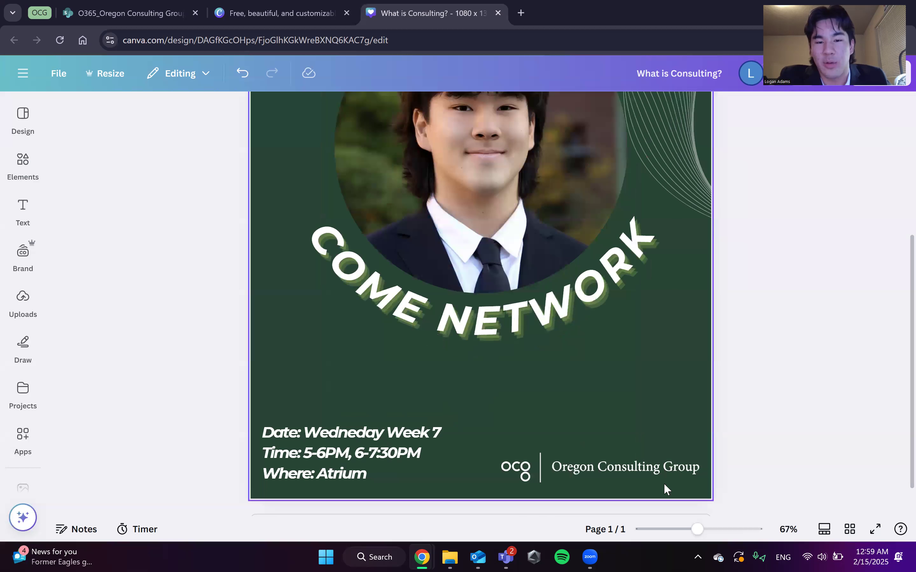
pyautogui.scroll(-2, 417, 313)
pyautogui.scroll(5, 605, 359)
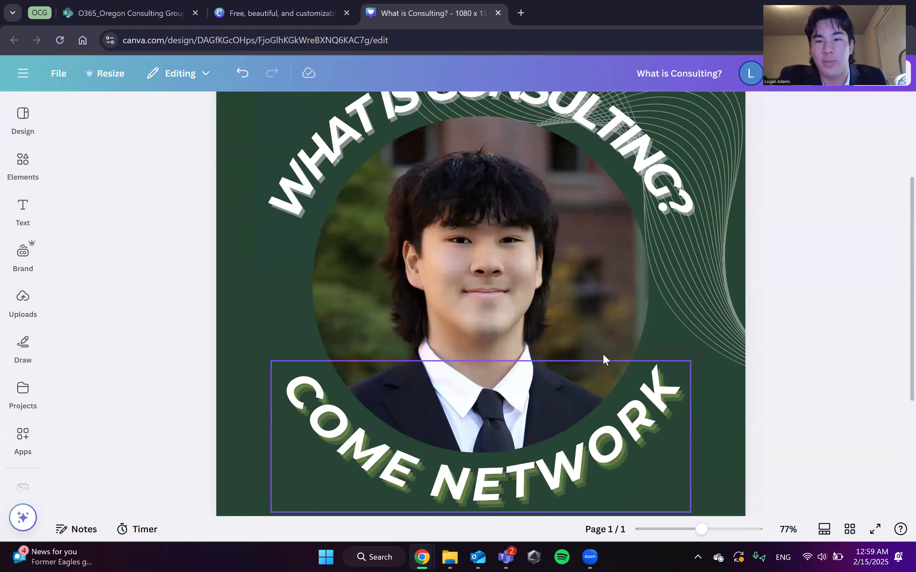
pyautogui.scroll(3, 681, 287)
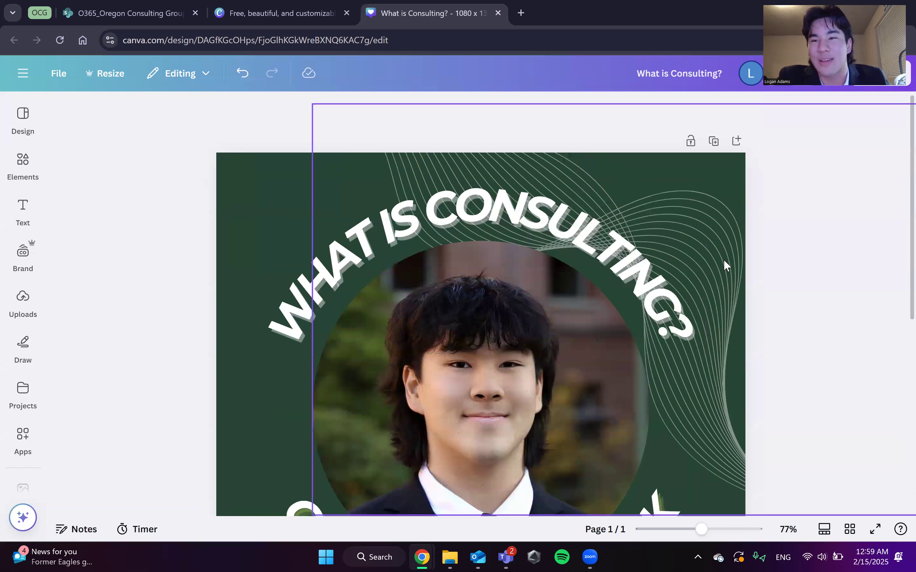
pyautogui.scroll(-2, 723, 259)
pyautogui.scroll(-2, 726, 265)
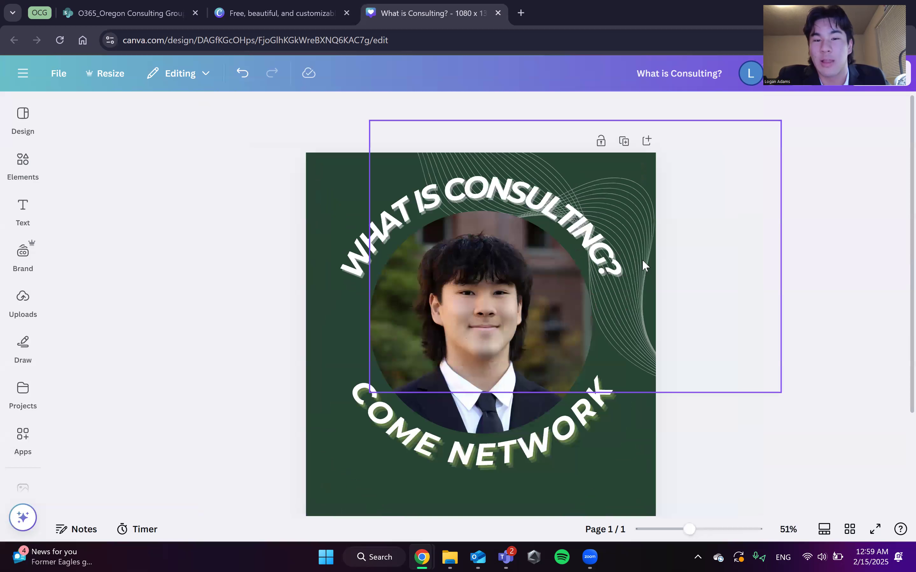
# Shift the wavy-line graphic slightly further right and up, past the page's upper-right corner.
pyautogui.moveTo(640, 253); pyautogui.dragTo(688, 248)
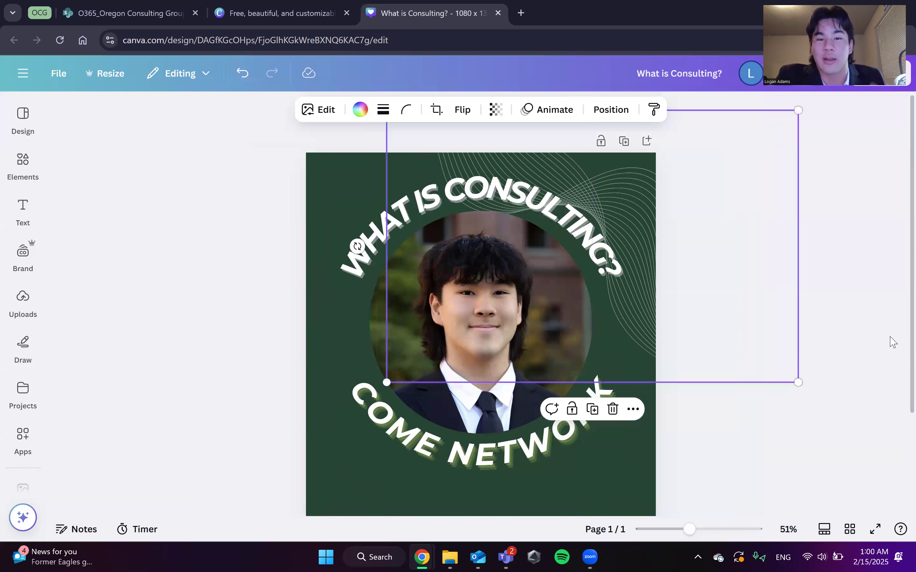
pyautogui.click(701, 423)
# Add the halftone dot graphic from the recently used items, enlarged to about 786 × 799 px over the page's lower-left corner.
pyautogui.scroll(-3, 588, 369)
pyautogui.click(23, 212)
pyautogui.click(23, 165)
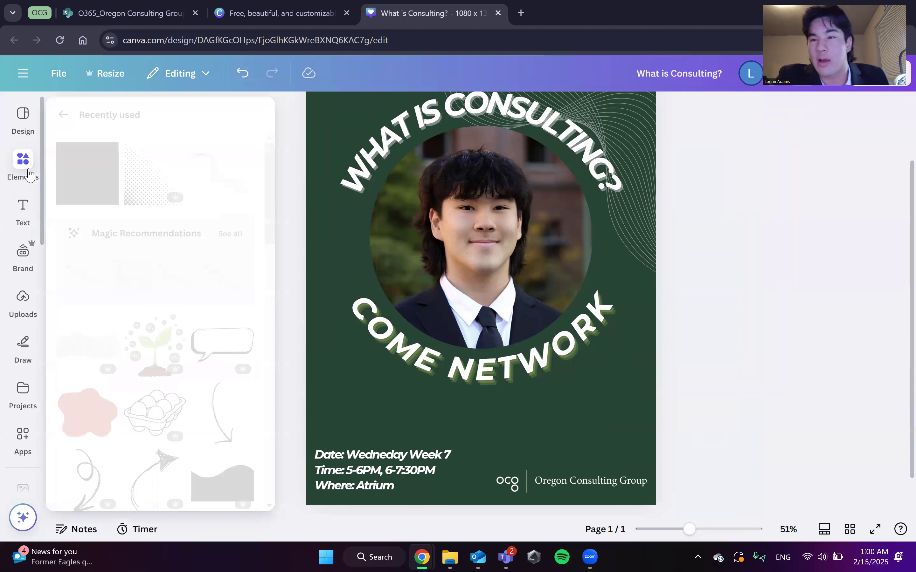
pyautogui.click(126, 179)
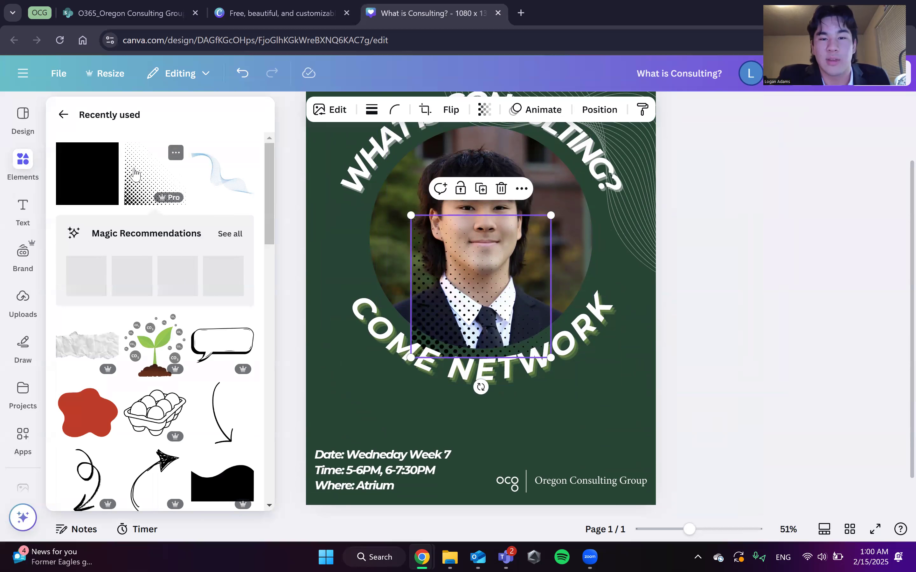
pyautogui.moveTo(429, 286); pyautogui.dragTo(306, 446)
pyautogui.moveTo(430, 370); pyautogui.dragTo(588, 302)
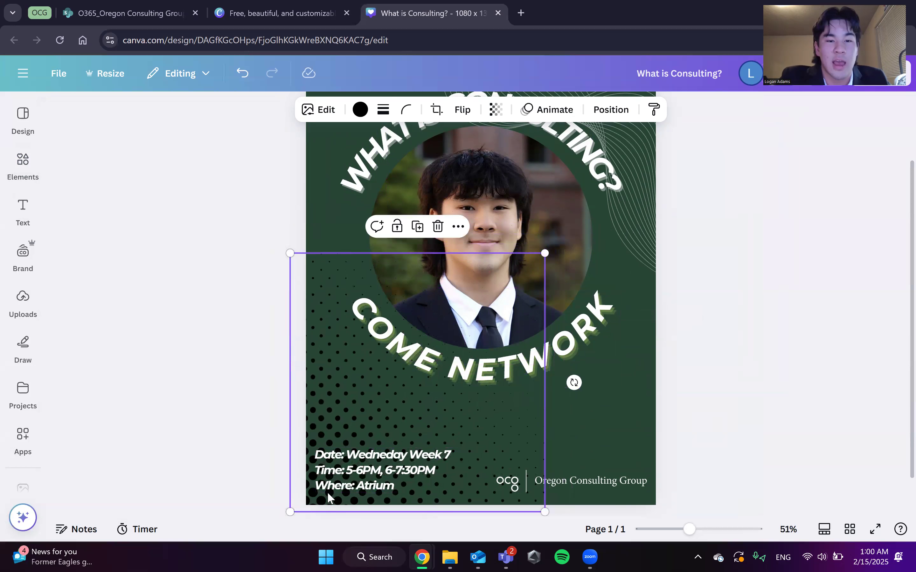
# Recolour the halftone dot graphic white and send it to the back, behind the event details and photo.
pyautogui.click(361, 111)
pyautogui.click(217, 216)
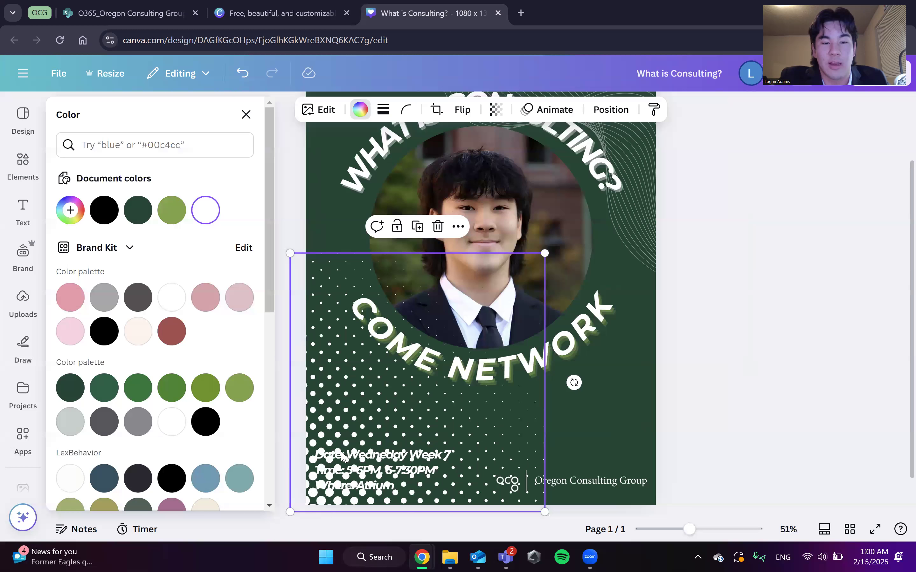
pyautogui.scroll(-1, 345, 468)
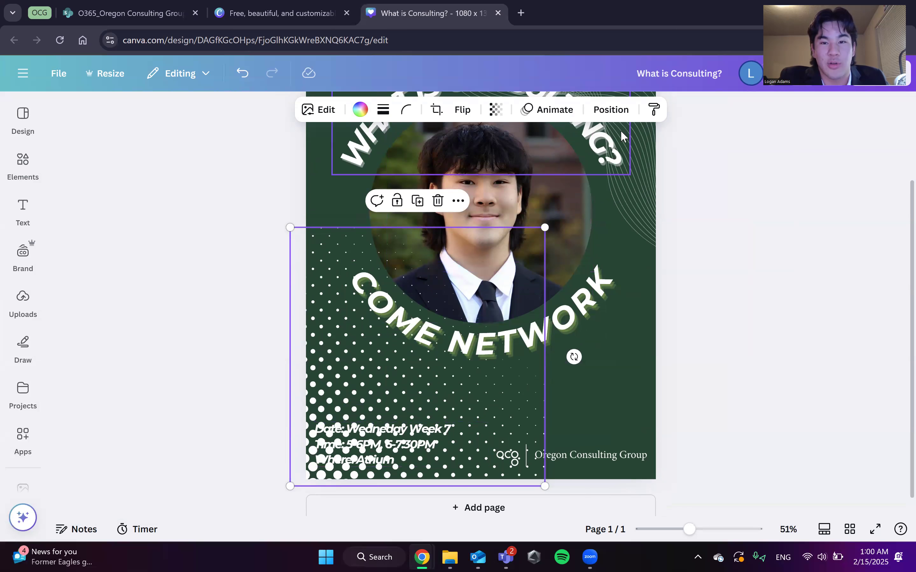
pyautogui.click(610, 109)
pyautogui.click(236, 187)
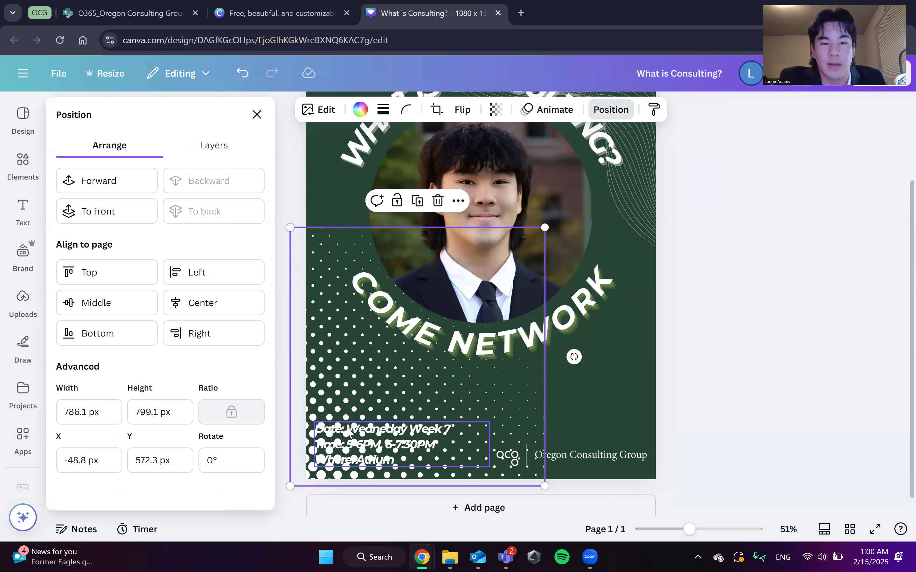
# Lower the halftone dot graphic's transparency value so the dots fade into the green background.
pyautogui.click(496, 109)
pyautogui.moveTo(517, 167); pyautogui.dragTo(446, 163)
pyautogui.click(731, 332)
pyautogui.click(728, 328)
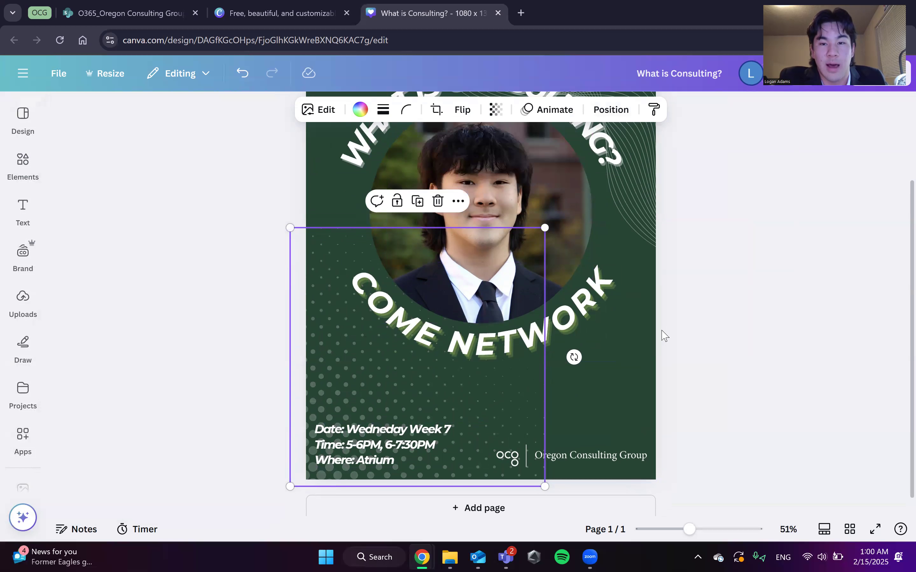
# Examine the whole flyer's composition, including the two faded corner decorations and the Oregon Consulting Group wordmark.
pyautogui.scroll(3, 744, 363)
pyautogui.click(746, 365)
pyautogui.scroll(-3, 711, 348)
pyautogui.scroll(-2, 605, 314)
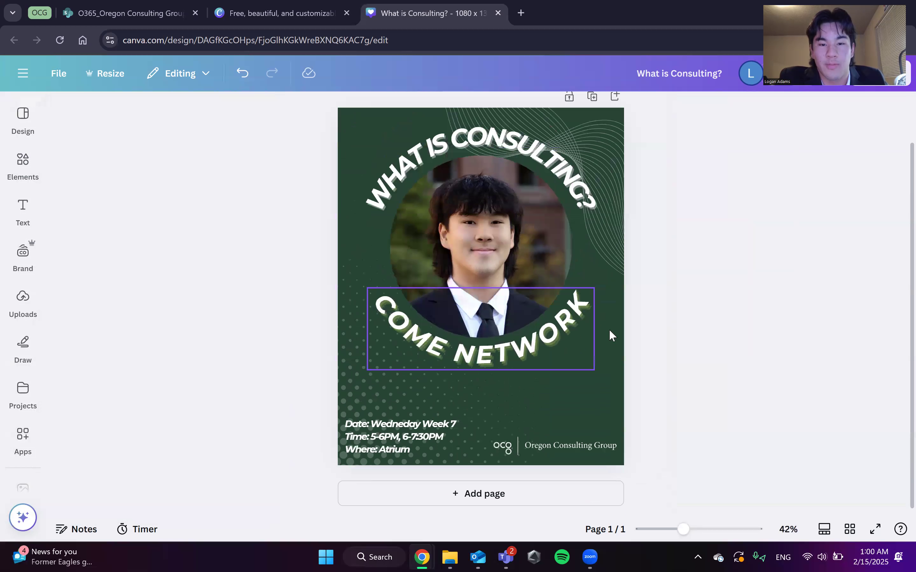
pyautogui.scroll(-2, 643, 390)
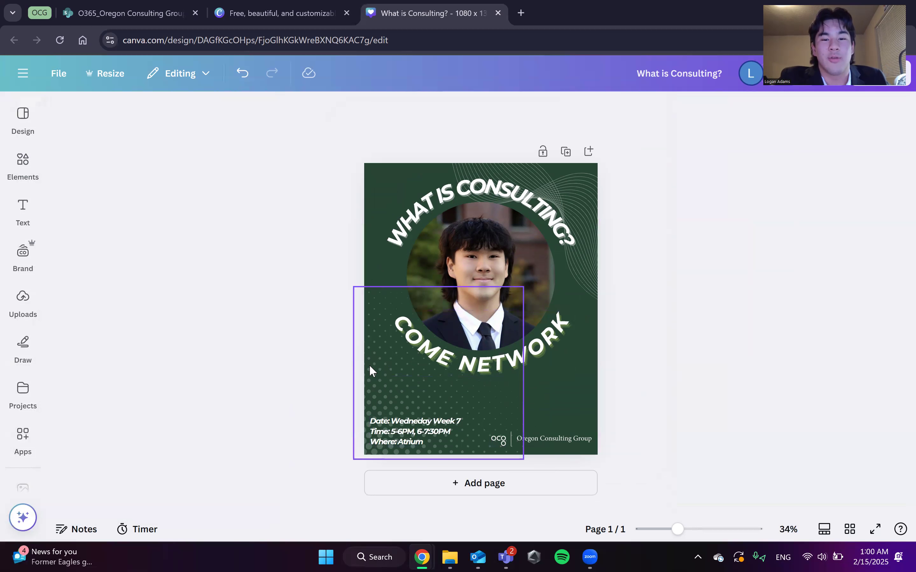
pyautogui.click(562, 439)
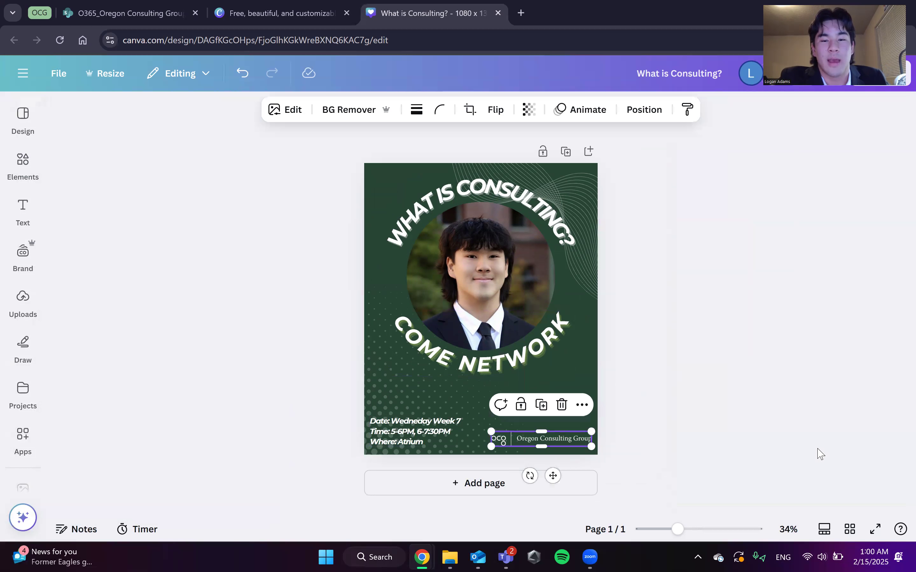
pyautogui.click(806, 440)
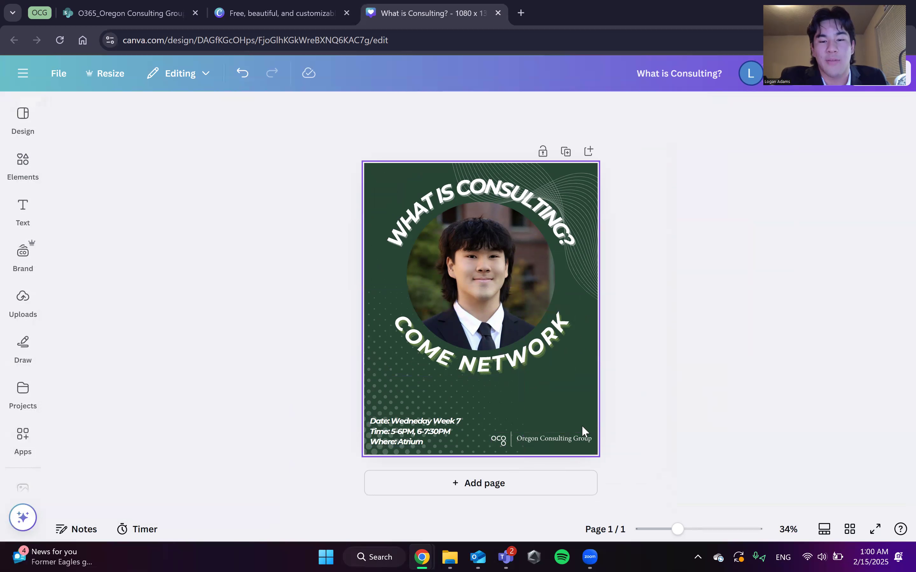
# Change the page's background colour from the document colours to white.
pyautogui.scroll(2, 559, 422)
pyautogui.click(563, 435)
pyautogui.scroll(2, 566, 424)
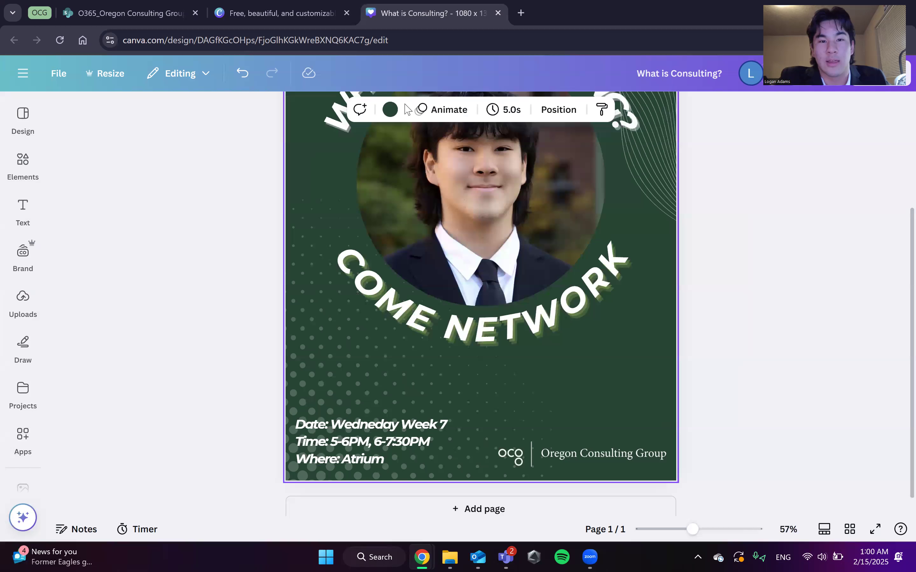
pyautogui.click(390, 109)
pyautogui.click(171, 210)
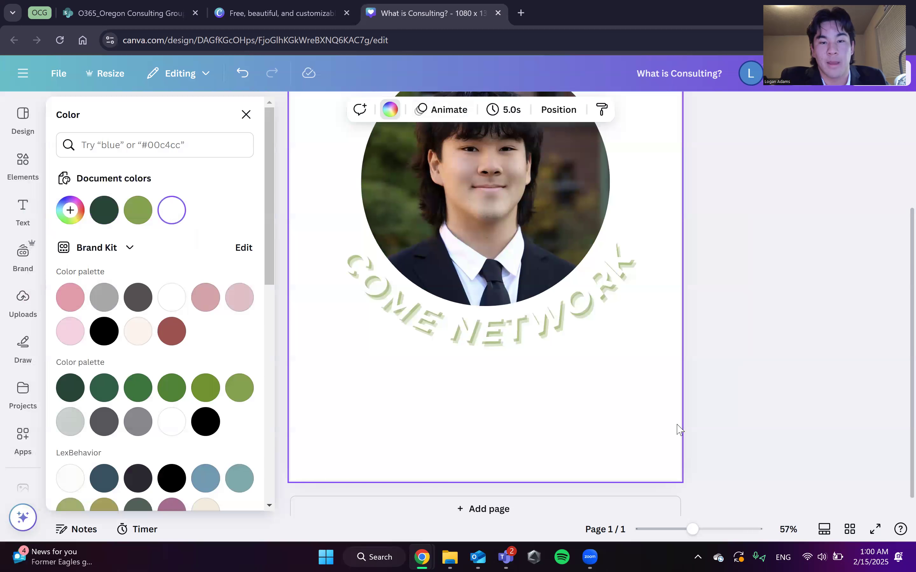
# Search the graphics library for "shapes" and browse the results for a backing shape.
pyautogui.click(566, 463)
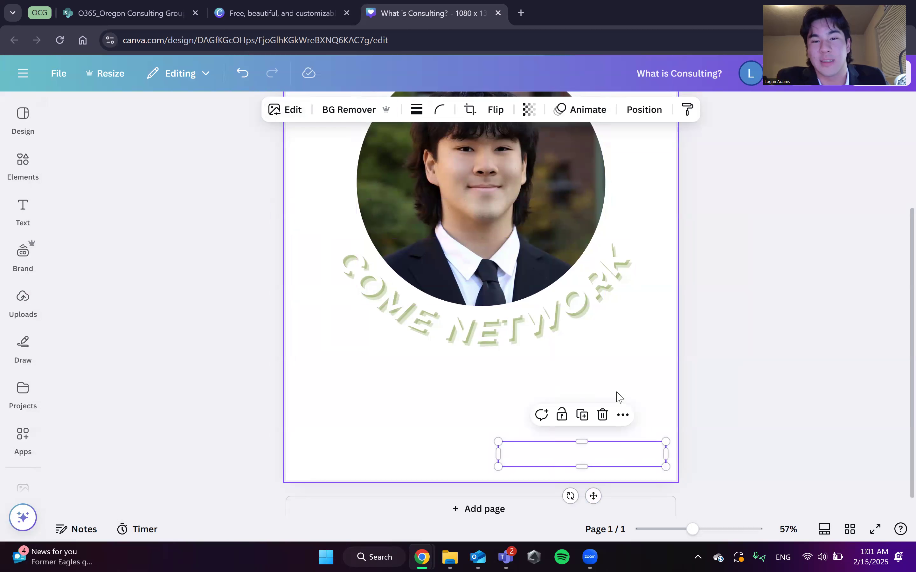
pyautogui.click(27, 178)
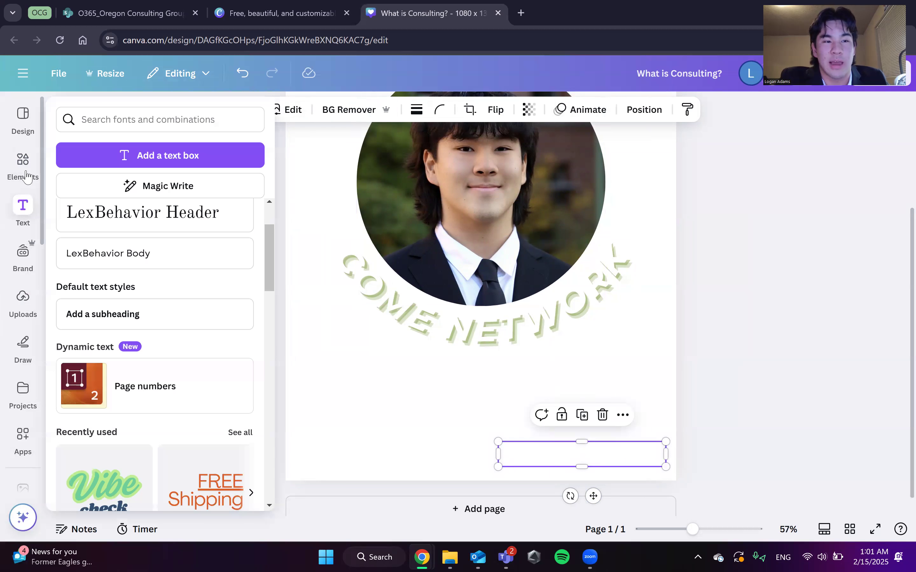
pyautogui.moveTo(26, 173)
pyautogui.click(63, 115)
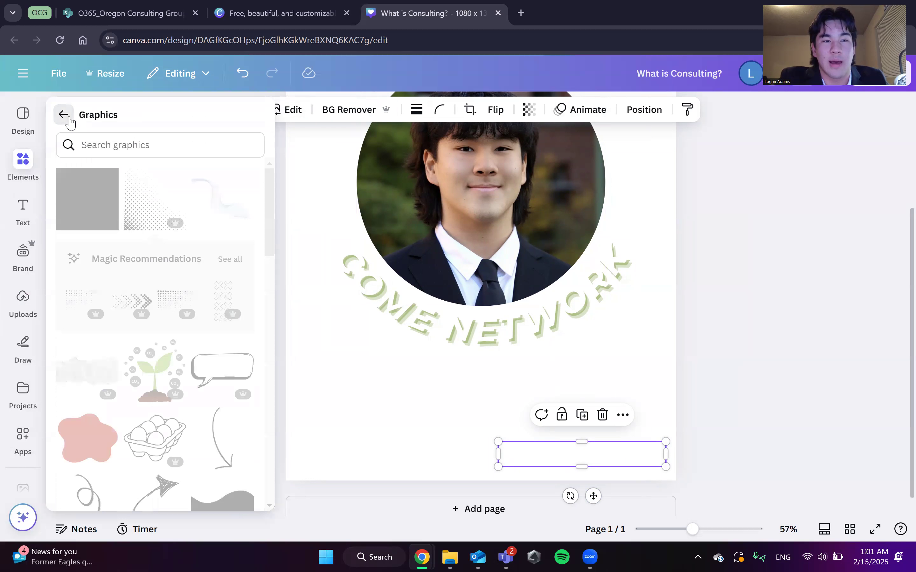
pyautogui.click(113, 145)
pyautogui.write('s')
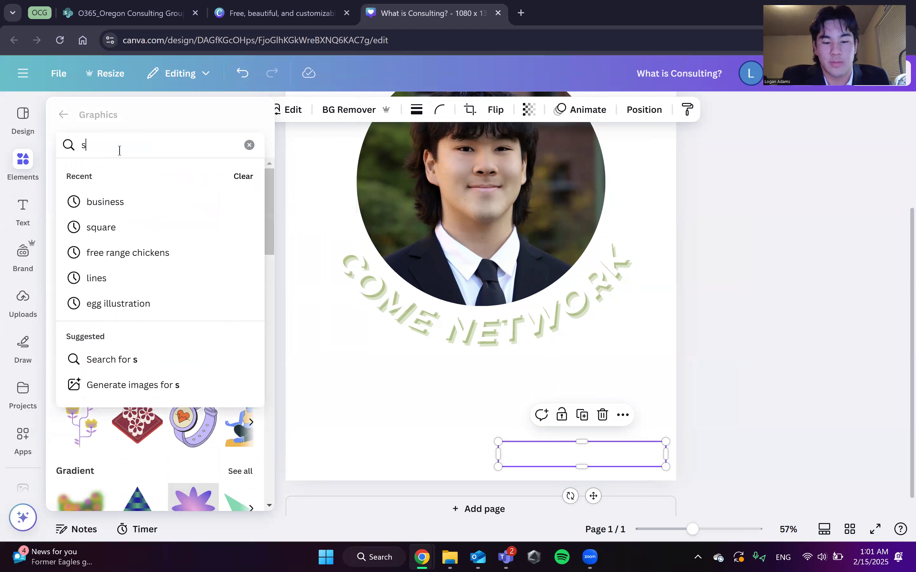
pyautogui.write('hapes')
pyautogui.press('Return')
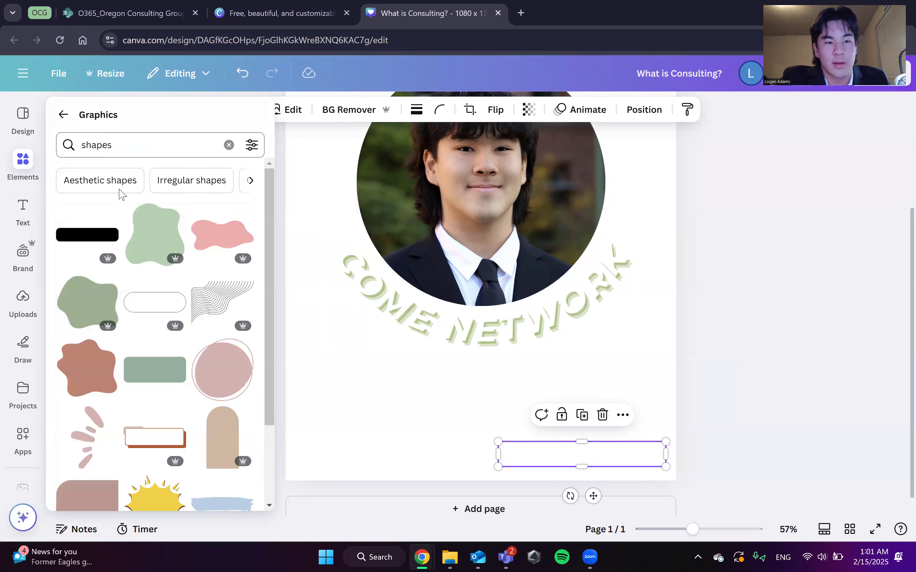
pyautogui.scroll(-12, 91, 237)
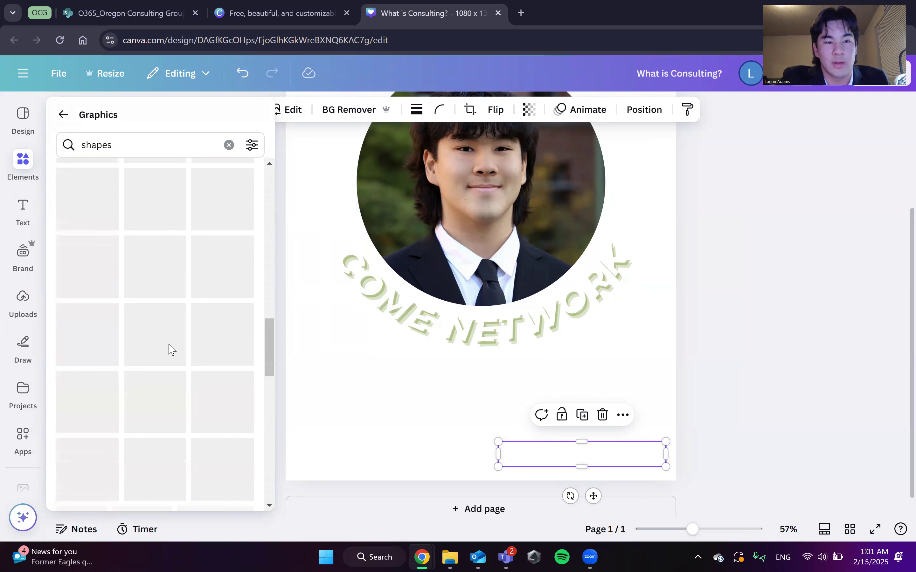
pyautogui.scroll(5, 167, 347)
# Search the graphics library for "rectangle" and add a plain rectangle graphic to the page.
pyautogui.click(67, 150)
pyautogui.hotkey('ctrl', 'a')
pyautogui.write('rec')
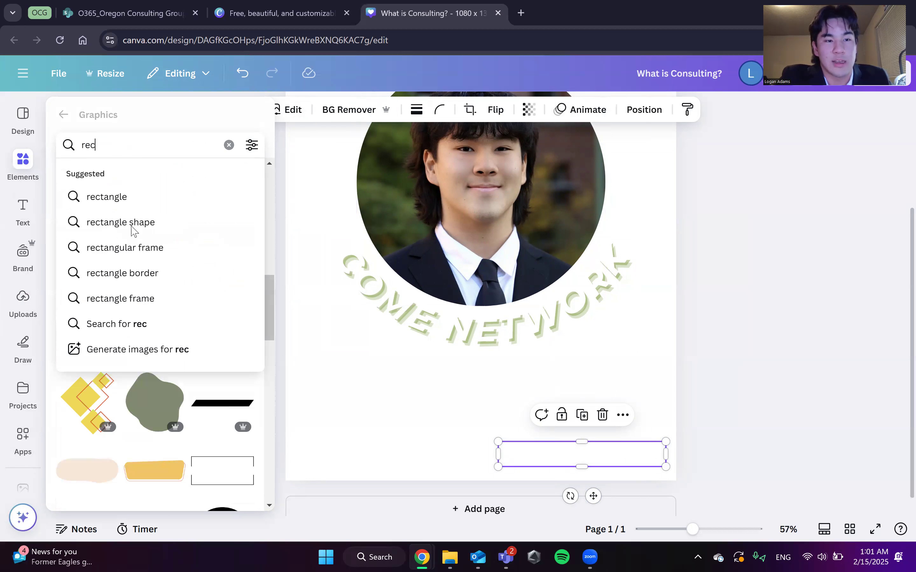
pyautogui.click(133, 238)
pyautogui.moveTo(160, 149); pyautogui.dragTo(133, 152)
pyautogui.press('BackSpace')
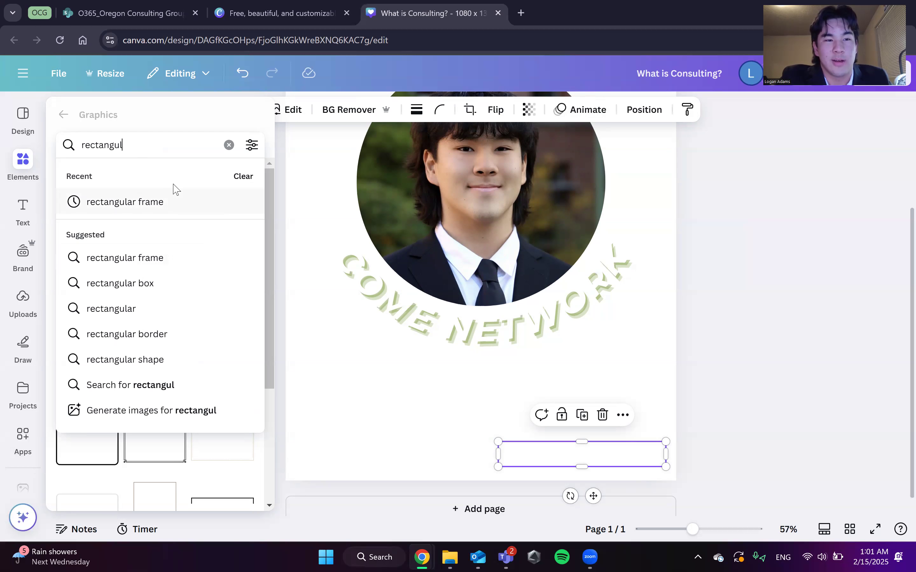
pyautogui.press('BackSpace')
pyautogui.press('BackSpace')
pyautogui.write('gle')
pyautogui.press('Return')
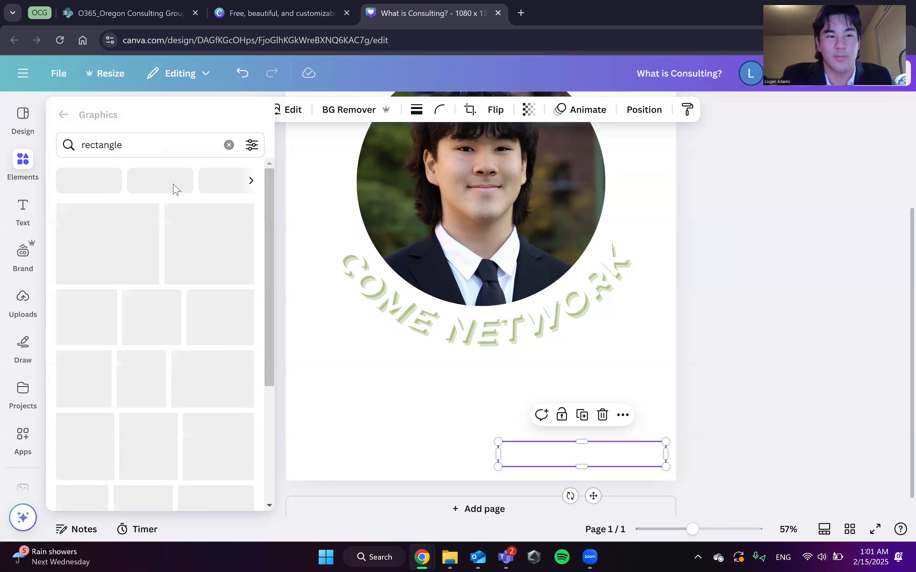
pyautogui.click(172, 242)
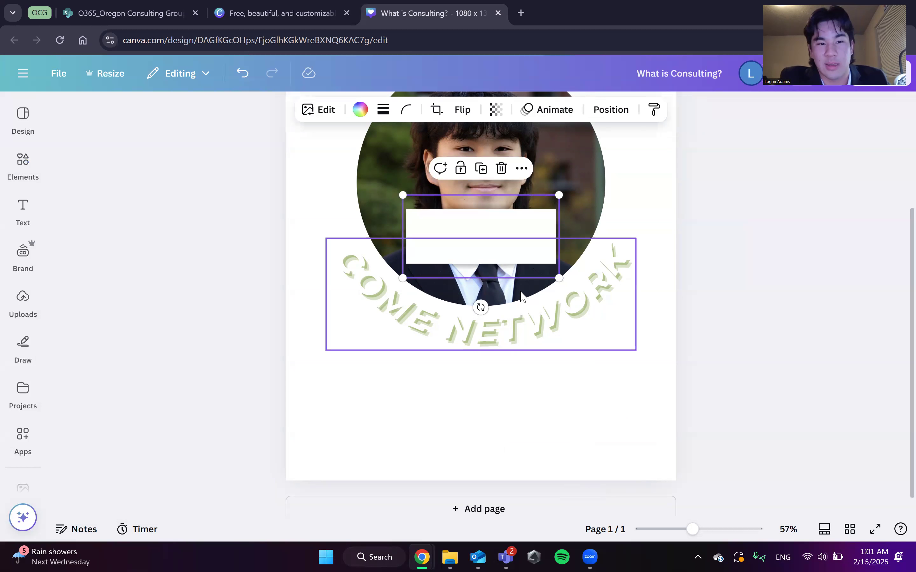
# Recolour the rectangle graphic black and move it over the wordmark in the flyer's lower-right corner.
pyautogui.click(352, 110)
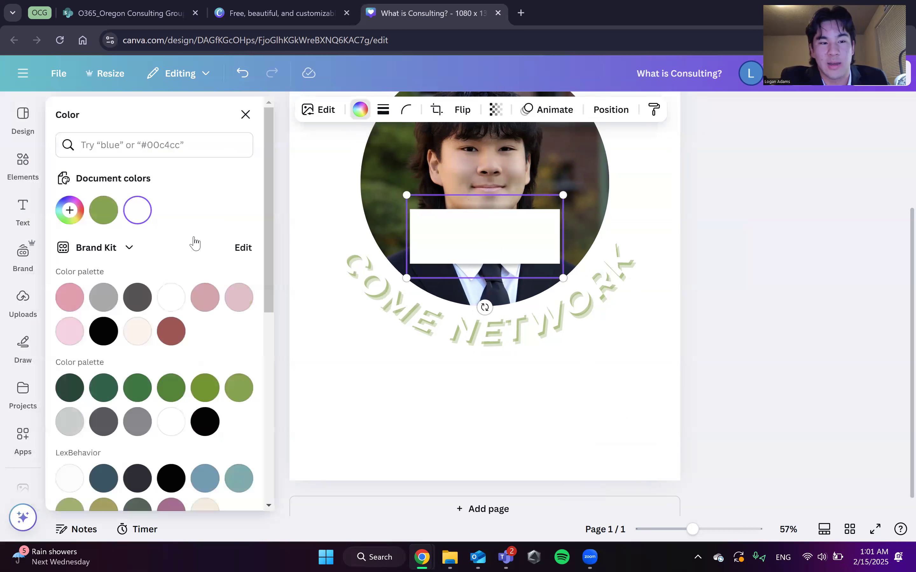
pyautogui.click(205, 422)
pyautogui.moveTo(469, 219); pyautogui.dragTo(580, 422)
pyautogui.rightClick(582, 424)
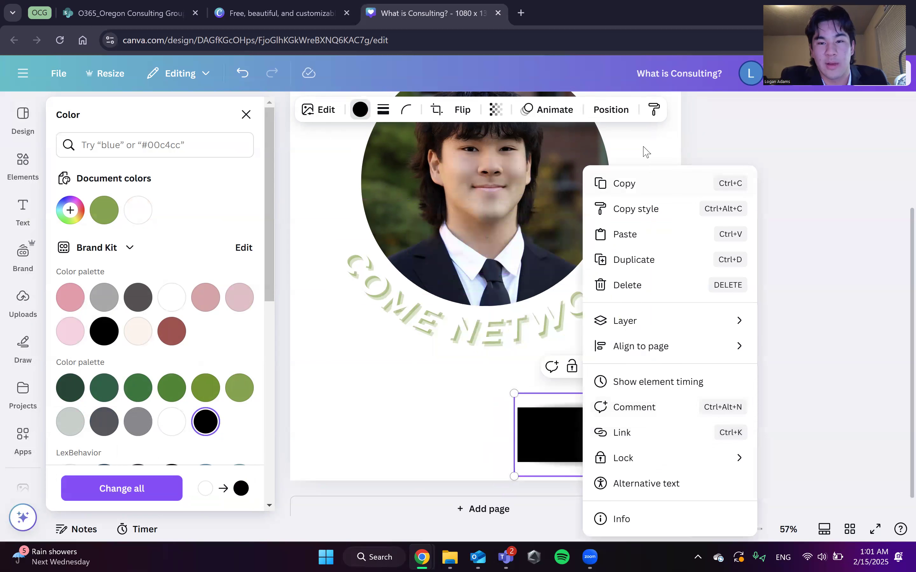
pyautogui.click(621, 114)
pyautogui.click(620, 115)
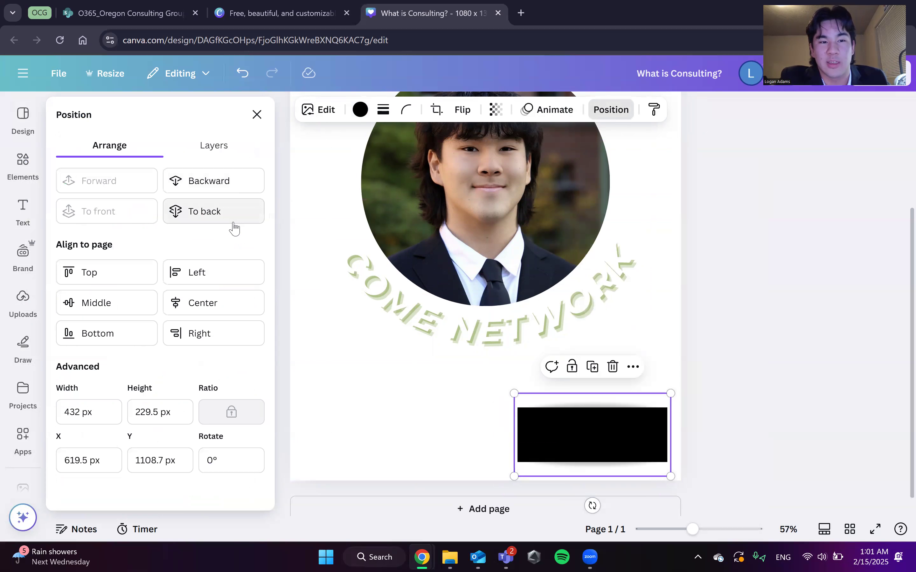
# Send the black rectangle to the back and enlarge it until it spans the whole Oregon Consulting Group wordmark.
pyautogui.click(237, 212)
pyautogui.moveTo(555, 457)
pyautogui.mouseDown()
pyautogui.moveTo(555, 447)
pyautogui.moveTo(554, 469)
pyautogui.mouseUp()
pyautogui.moveTo(511, 412); pyautogui.dragTo(461, 384)
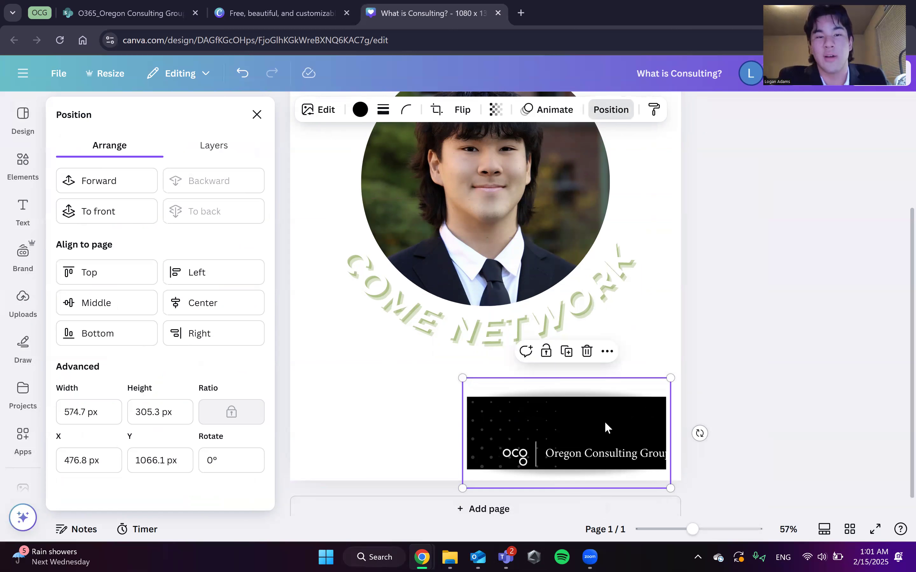
pyautogui.click(22, 167)
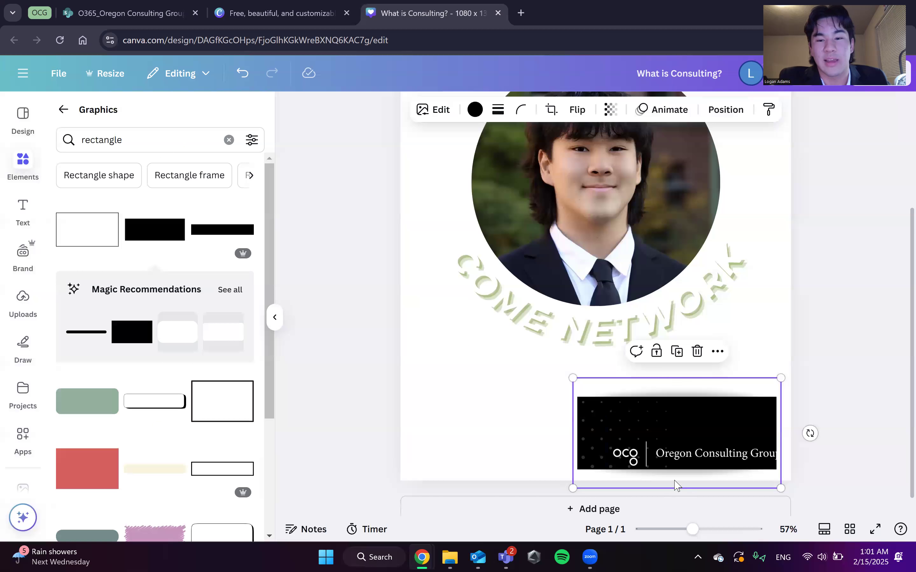
pyautogui.moveTo(781, 377); pyautogui.dragTo(813, 361)
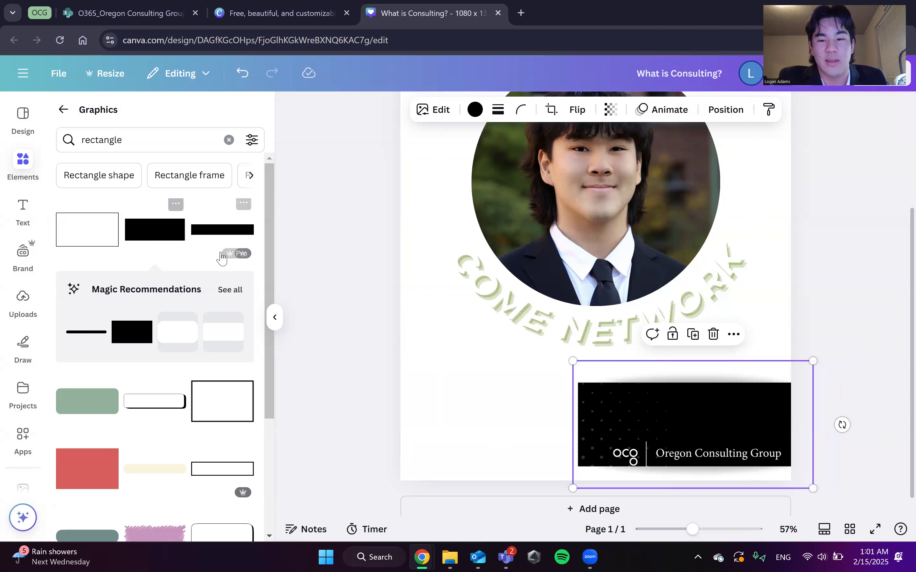
# Delete the black rectangle graphic and place a basic square shape at the wordmark's position instead.
pyautogui.moveTo(221, 259); pyautogui.dragTo(573, 473)
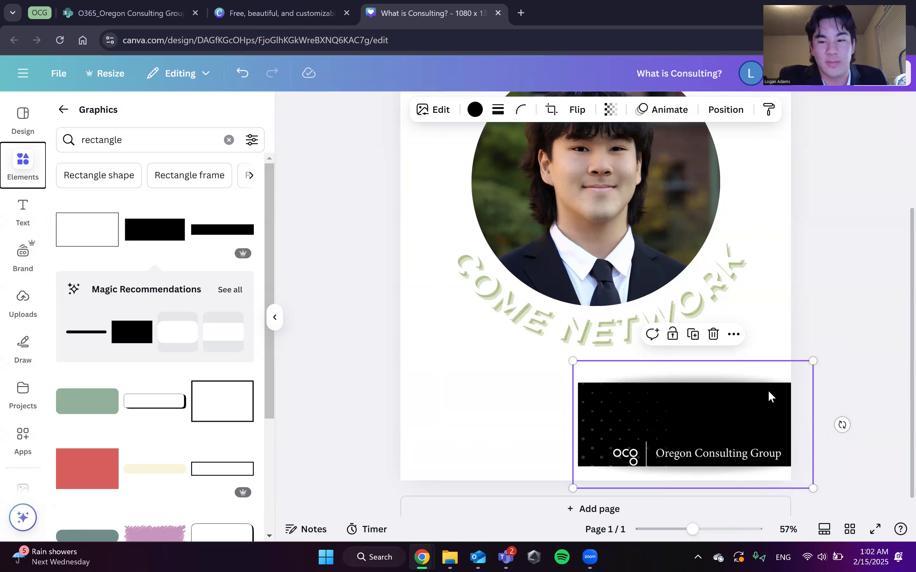
pyautogui.press('Delete')
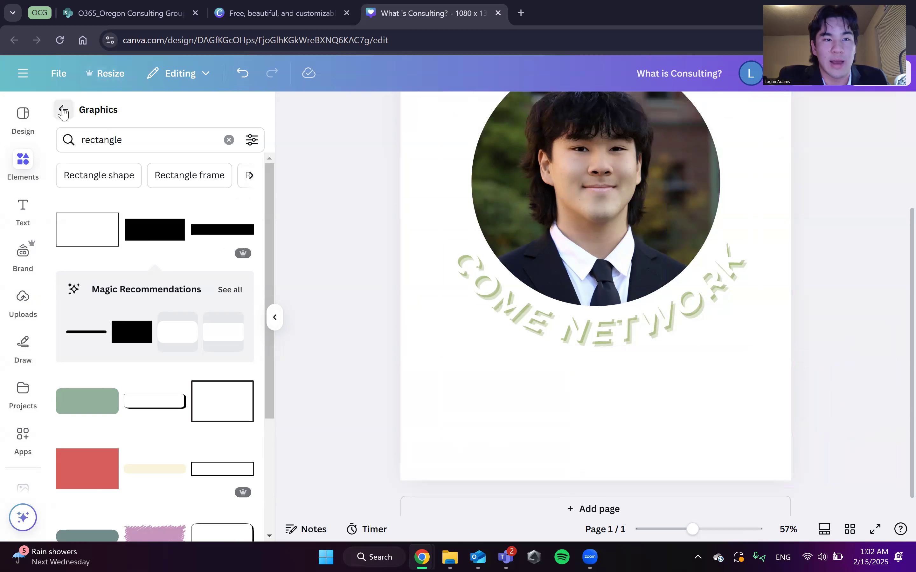
pyautogui.click(64, 109)
pyautogui.scroll(1, 133, 219)
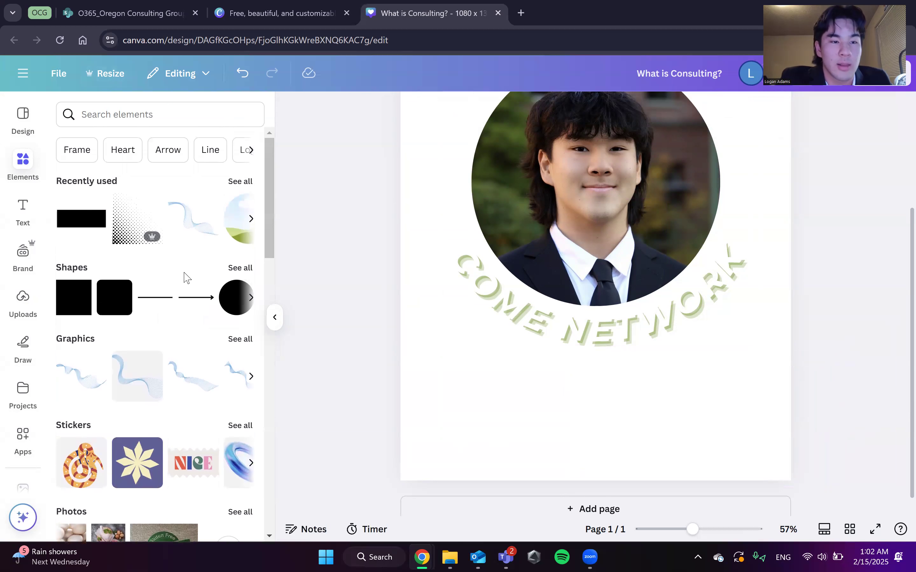
pyautogui.click(246, 265)
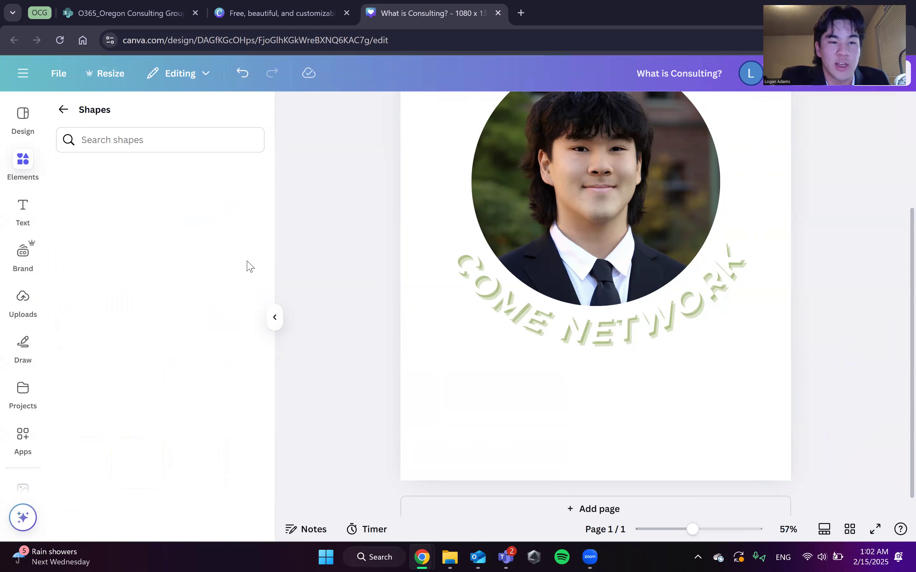
pyautogui.scroll(-3, 188, 227)
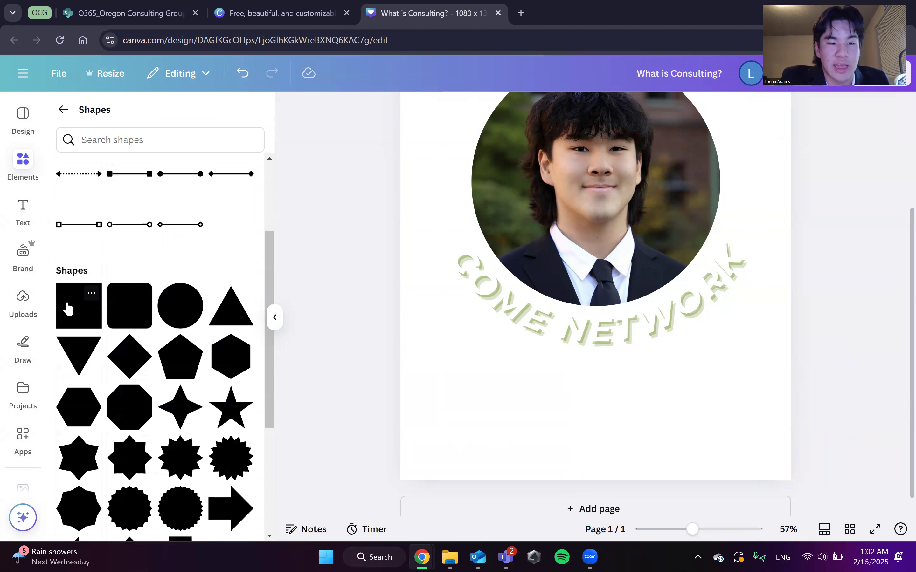
pyautogui.click(68, 308)
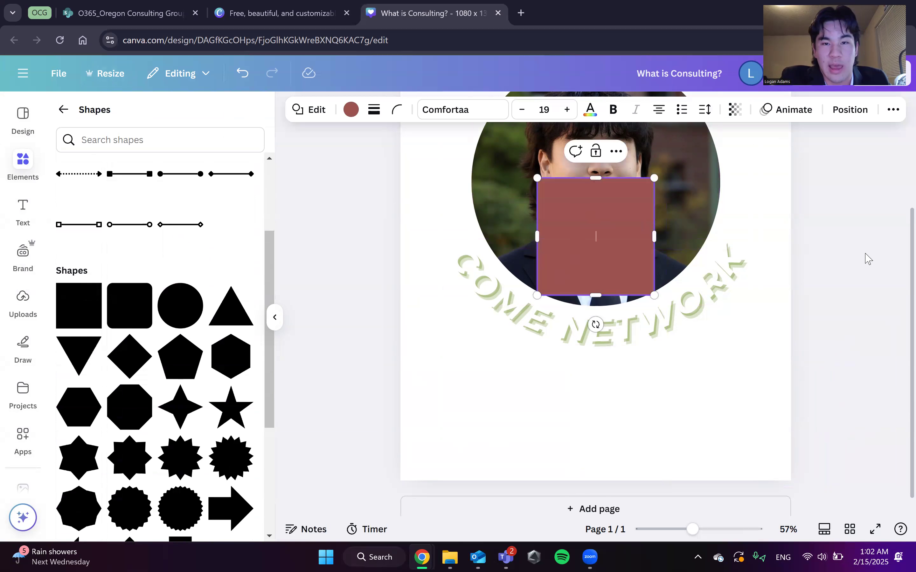
pyautogui.click(842, 291)
pyautogui.moveTo(593, 241); pyautogui.dragTo(694, 426)
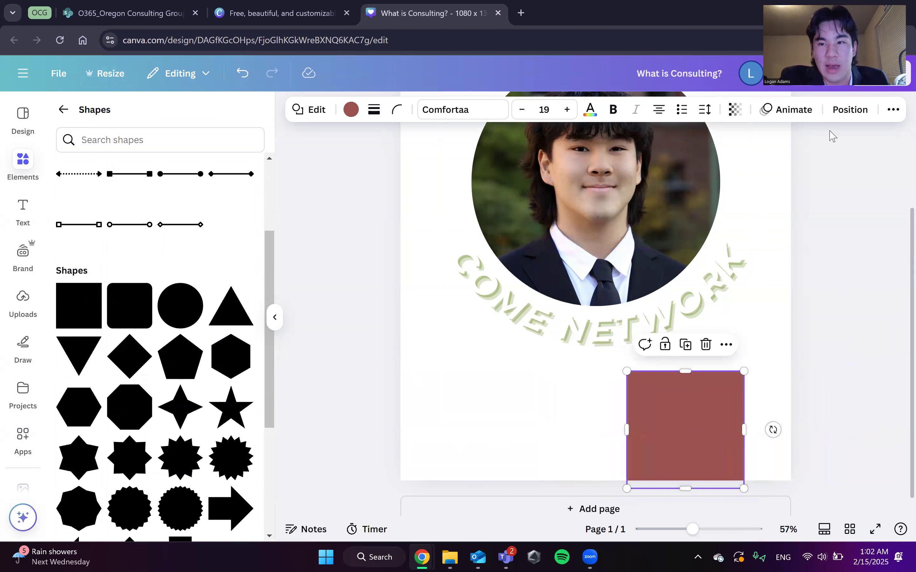
# Send the square behind the other elements and shift the Oregon Consulting Group wordmark up slightly.
pyautogui.click(847, 111)
pyautogui.click(192, 177)
pyautogui.click(692, 452)
pyautogui.moveTo(697, 455); pyautogui.dragTo(699, 446)
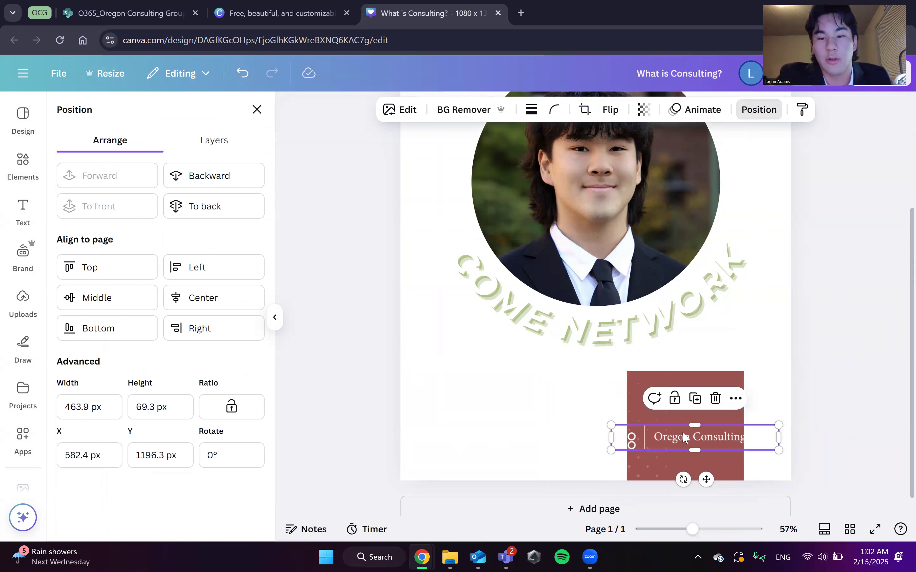
# Resize the square into a banner about 503 px wide and 109 px high that frames the wordmark.
pyautogui.click(678, 452)
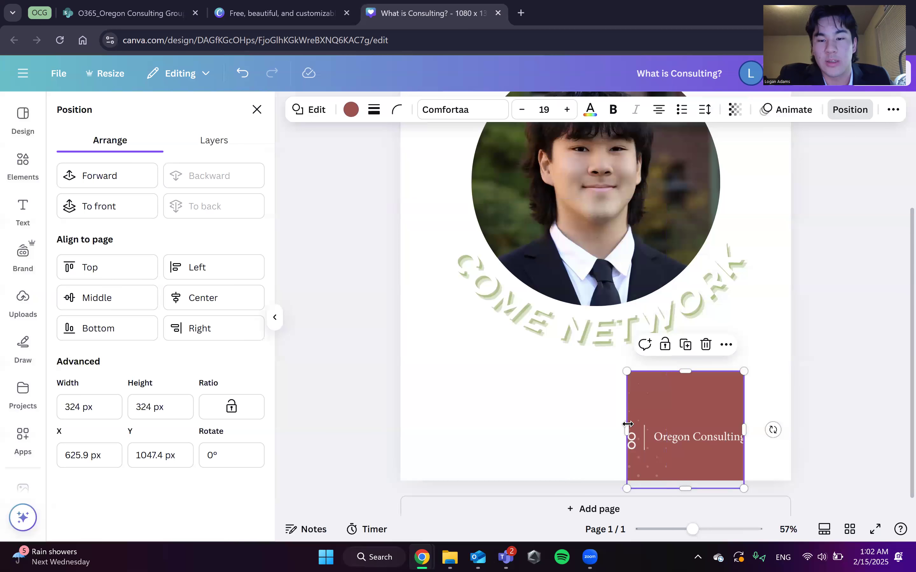
pyautogui.moveTo(626, 428); pyautogui.dragTo(555, 428)
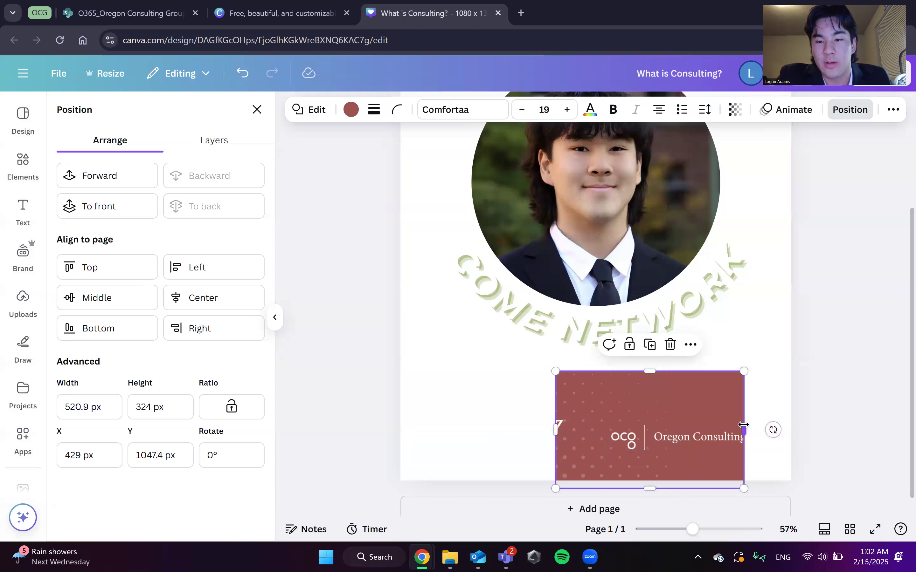
pyautogui.moveTo(744, 428); pyautogui.dragTo(787, 428)
pyautogui.moveTo(555, 372); pyautogui.dragTo(604, 417)
pyautogui.moveTo(697, 488)
pyautogui.mouseDown()
pyautogui.moveTo(697, 457)
pyautogui.moveTo(708, 499)
pyautogui.moveTo(707, 489)
pyautogui.mouseUp()
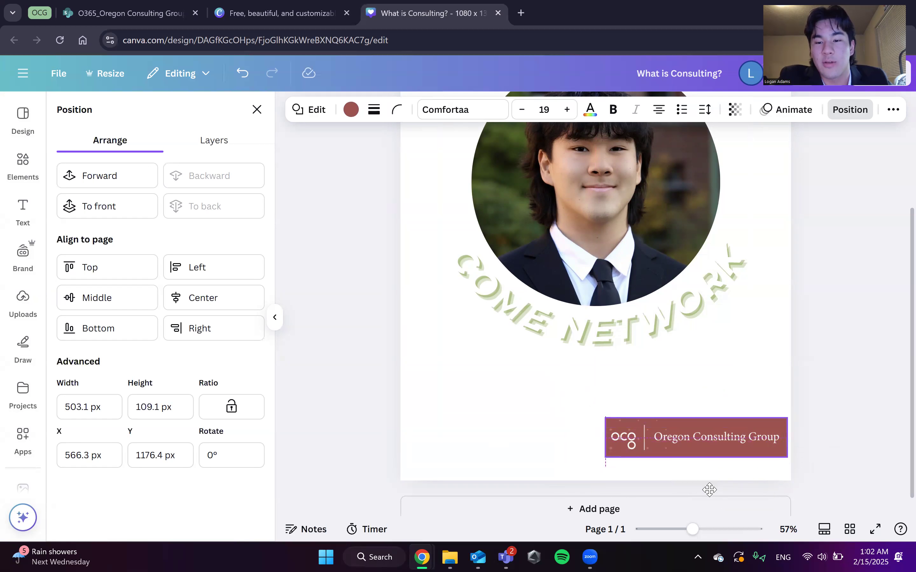
# Round the banner's corners with a corner rounding of 60.
pyautogui.click(397, 112)
pyautogui.click(521, 342)
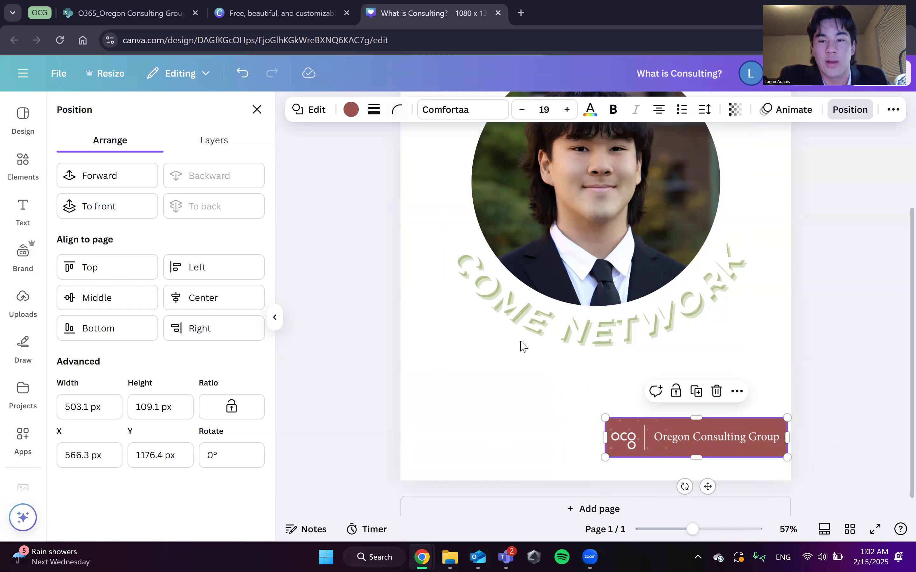
pyautogui.click(398, 112)
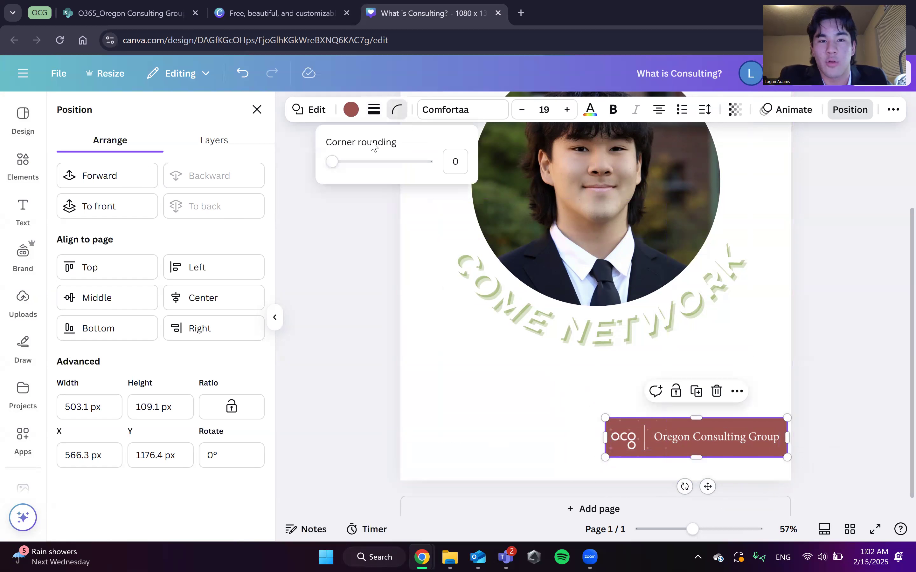
pyautogui.moveTo(333, 162); pyautogui.dragTo(388, 177)
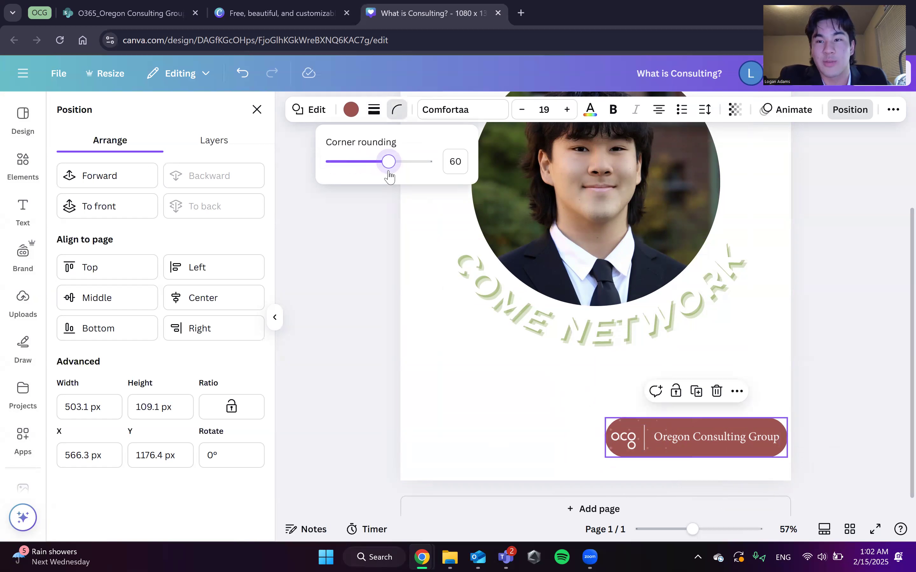
# Give the banner a solid border of weight 9 in the blue from the LexBehavior palette.
pyautogui.click(373, 111)
pyautogui.click(338, 147)
pyautogui.moveTo(295, 192)
pyautogui.mouseDown()
pyautogui.moveTo(350, 207)
pyautogui.moveTo(305, 200)
pyautogui.mouseUp()
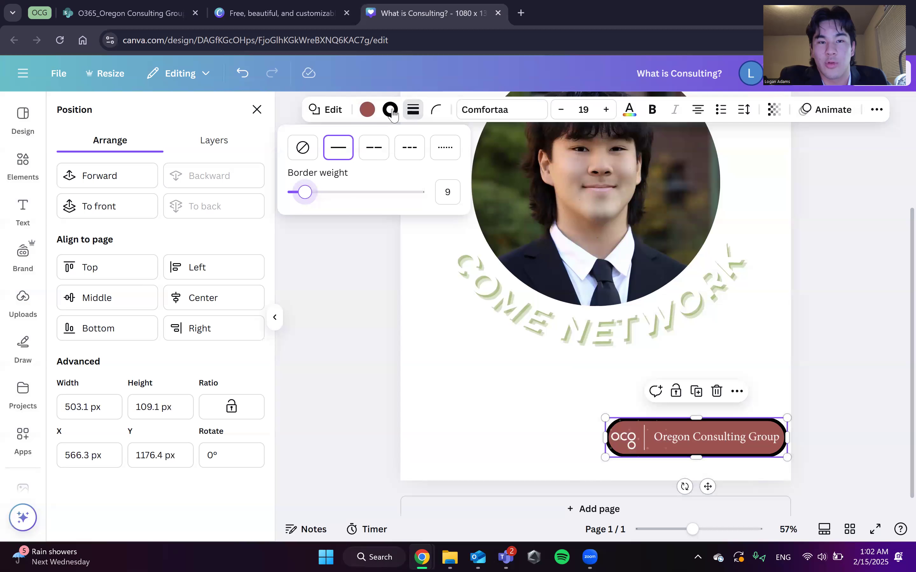
pyautogui.click(390, 110)
pyautogui.scroll(-3, 204, 340)
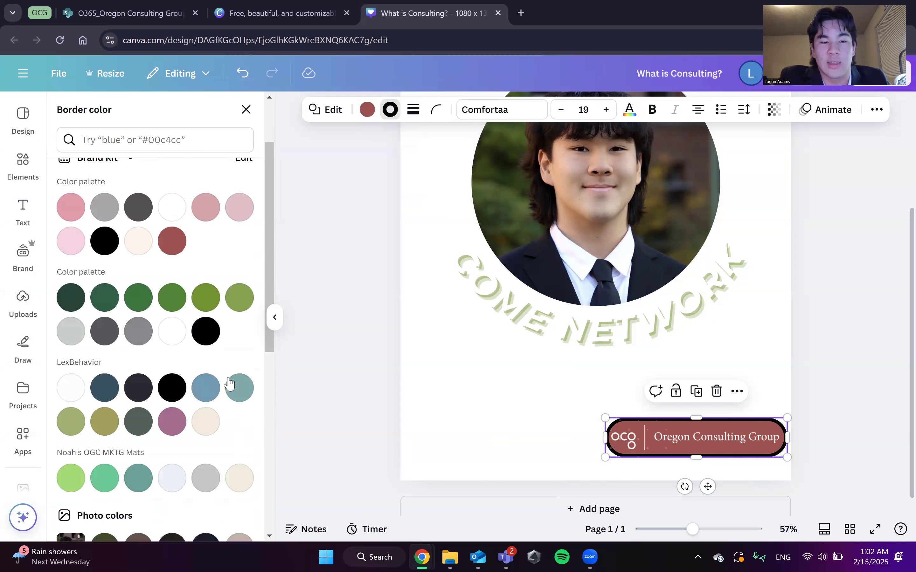
pyautogui.click(211, 391)
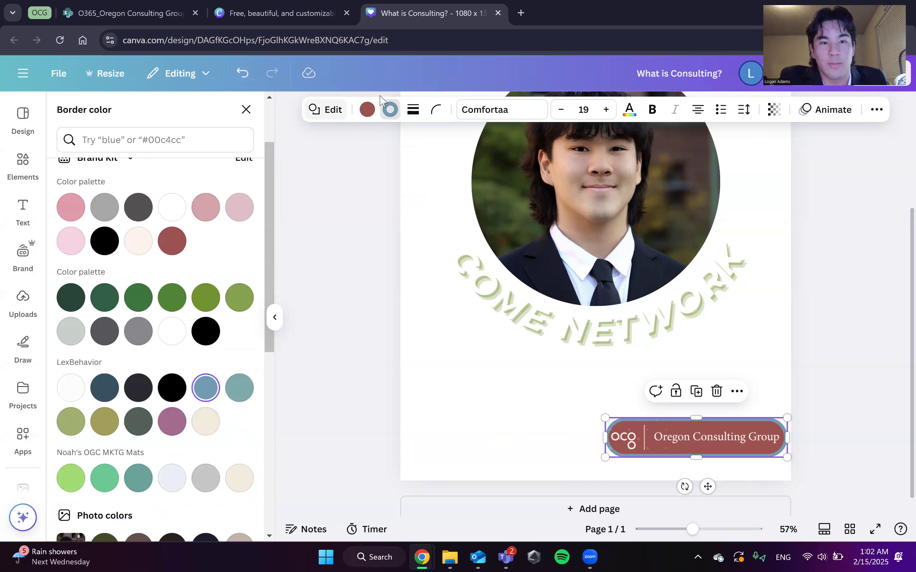
# Change the banner's fill colour to black.
pyautogui.click(367, 110)
pyautogui.click(205, 417)
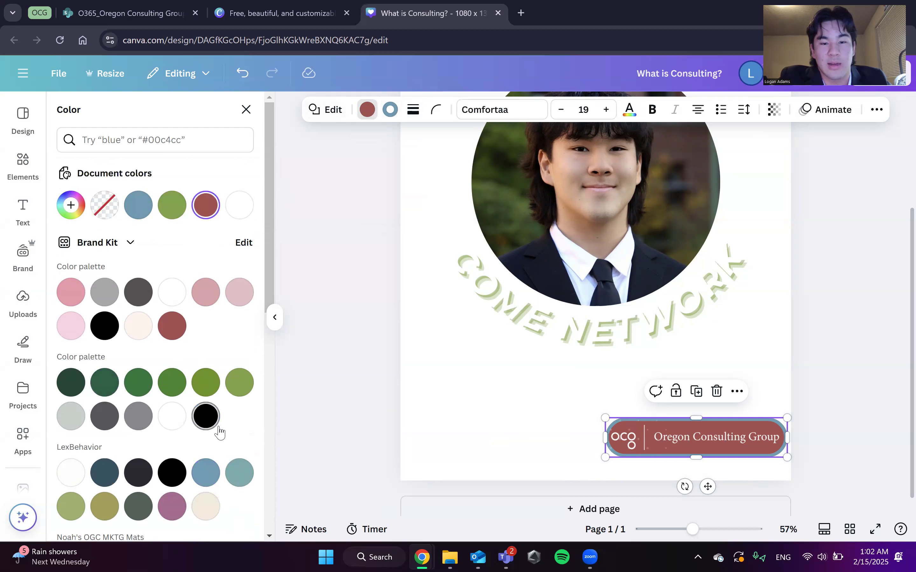
pyautogui.click(287, 387)
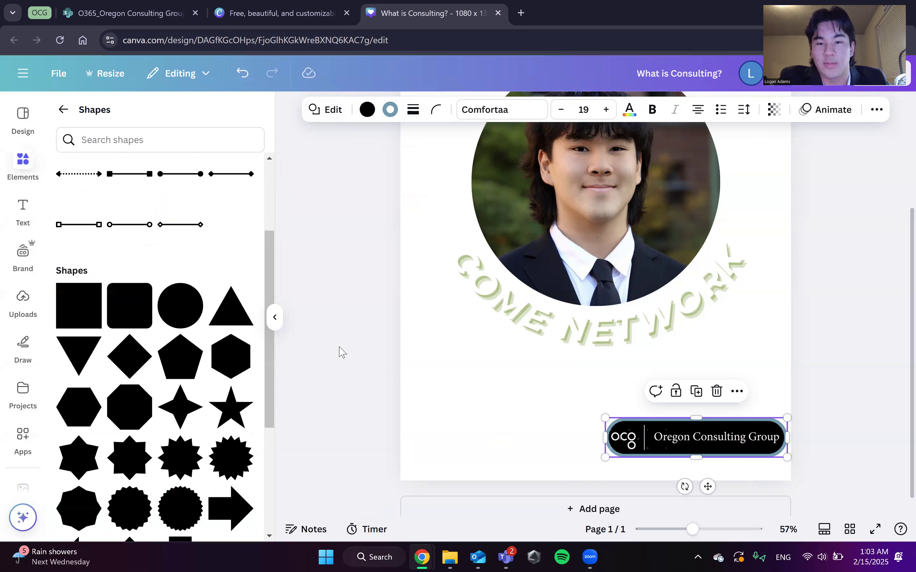
# Change the flyer's page background colour to dark green.
pyautogui.click(764, 343)
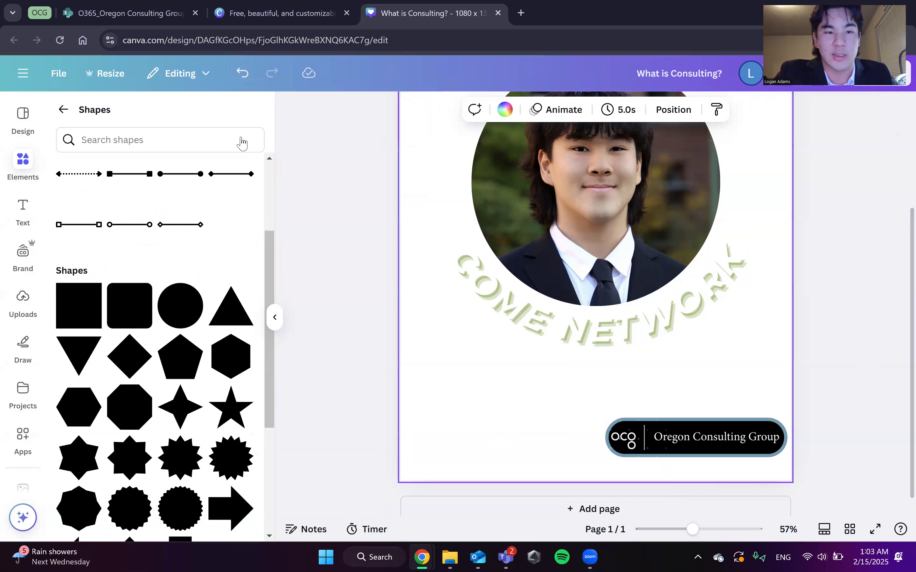
pyautogui.click(505, 109)
pyautogui.click(71, 383)
pyautogui.click(839, 393)
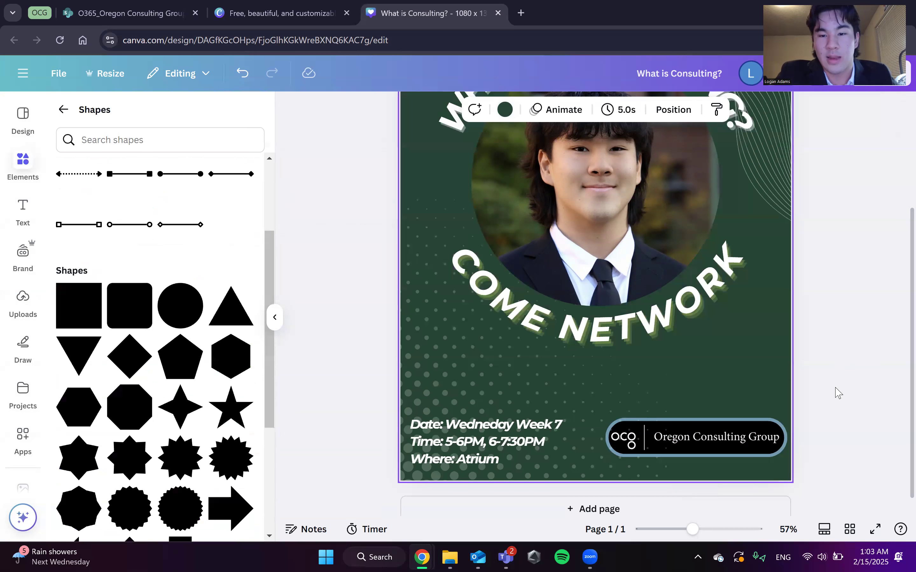
# Review the whole flyer layout on the green background, including the curved titles, portrait, event details and wordmark banner.
pyautogui.scroll(3, 838, 393)
pyautogui.scroll(-3, 783, 337)
pyautogui.scroll(-2, 635, 273)
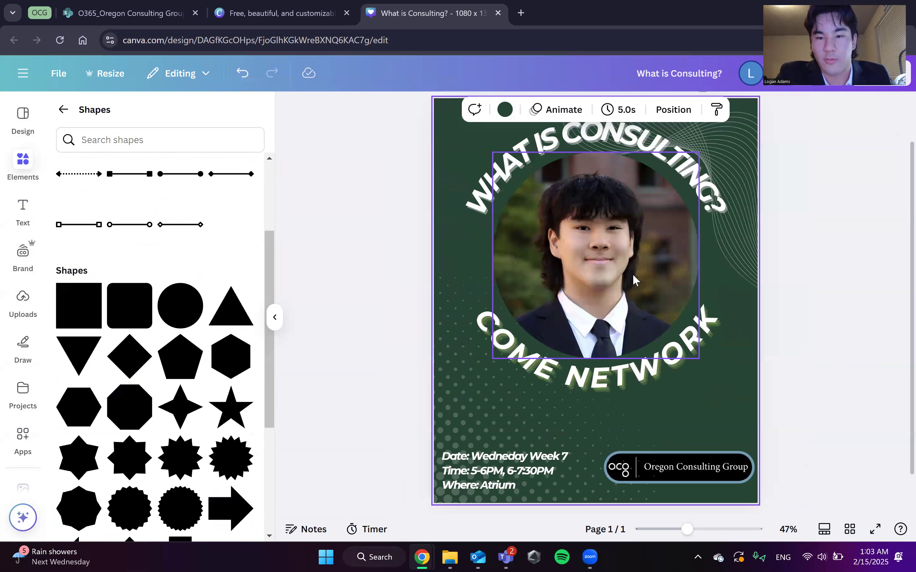
pyautogui.scroll(-2, 667, 414)
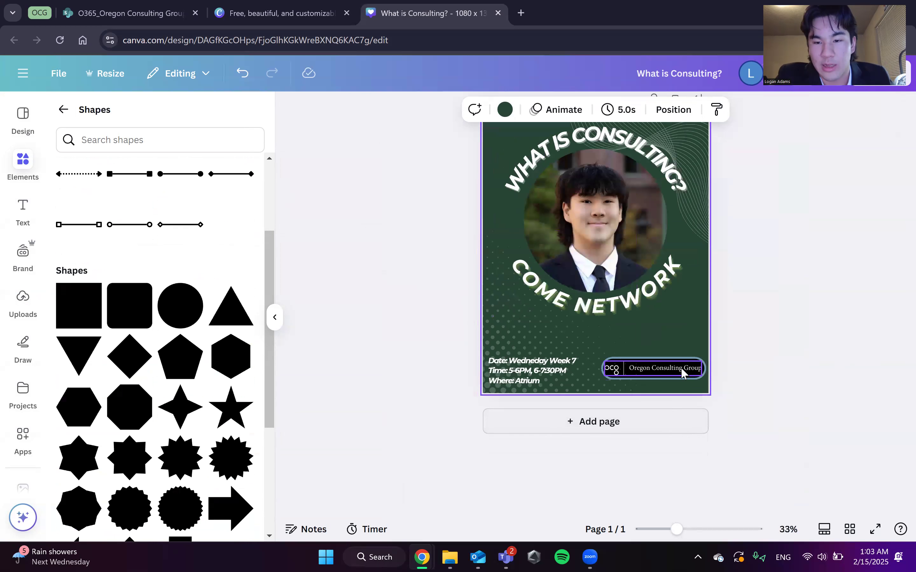
pyautogui.scroll(2, 710, 469)
pyautogui.scroll(1, 658, 439)
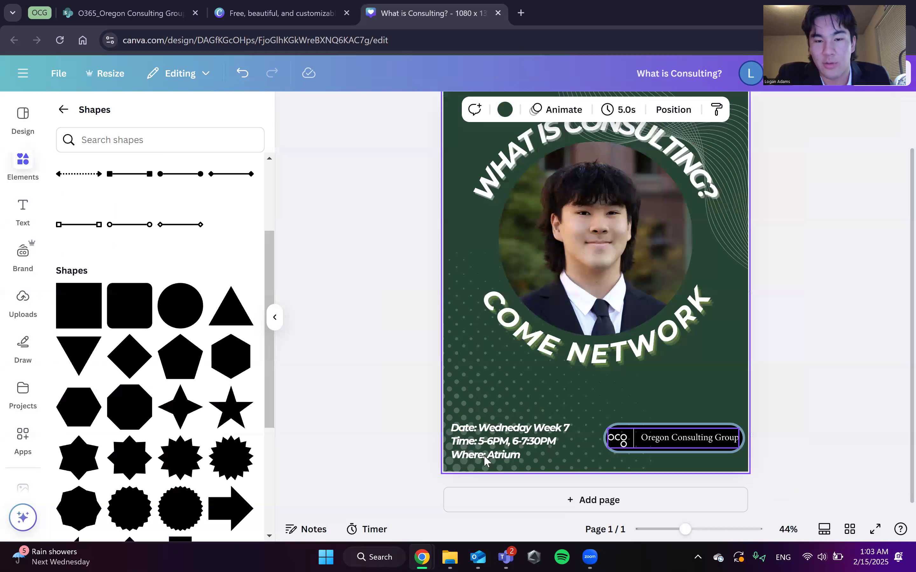
pyautogui.scroll(1, 541, 343)
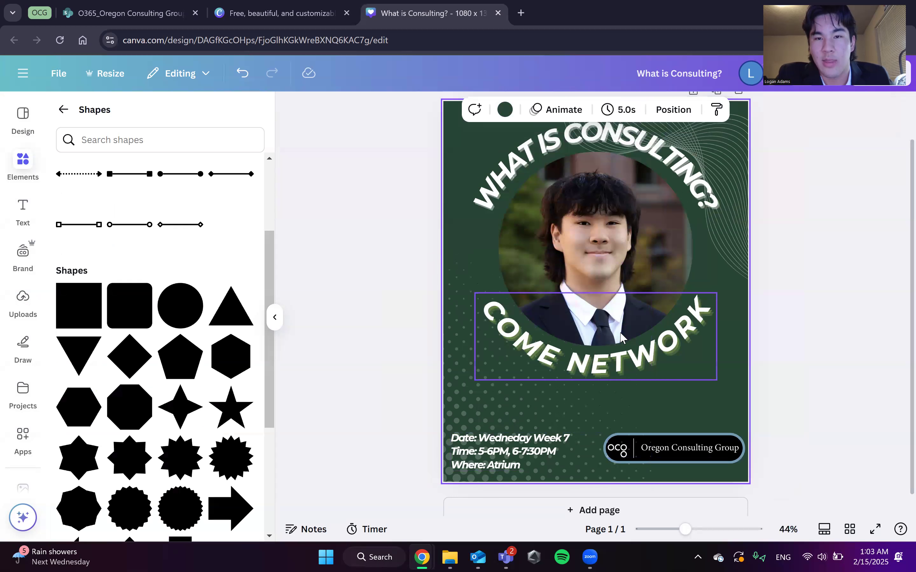
pyautogui.scroll(-3, 541, 343)
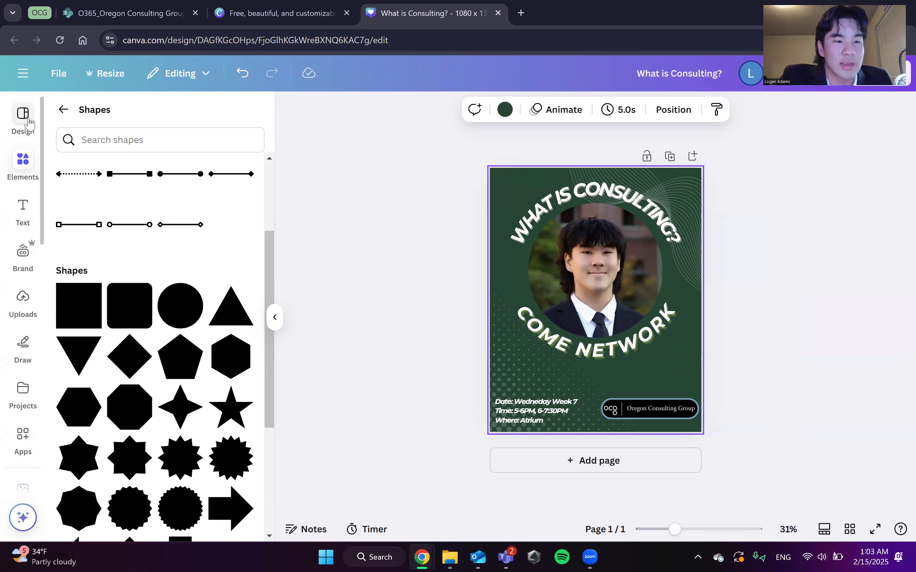
# Draw a freehand blue pen scribble just above the event details on the flyer, then leave drawing mode.
pyautogui.click(23, 344)
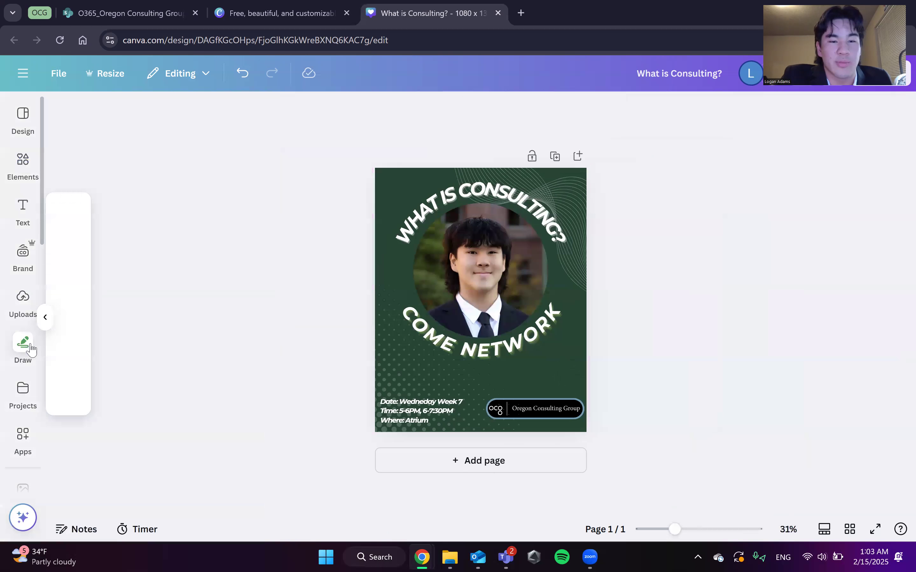
pyautogui.click(62, 217)
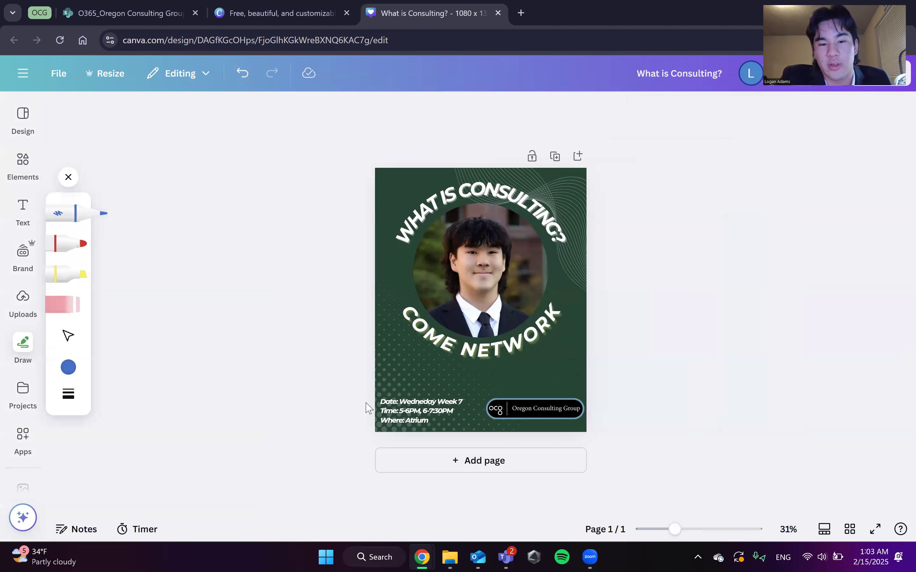
pyautogui.scroll(4, 403, 395)
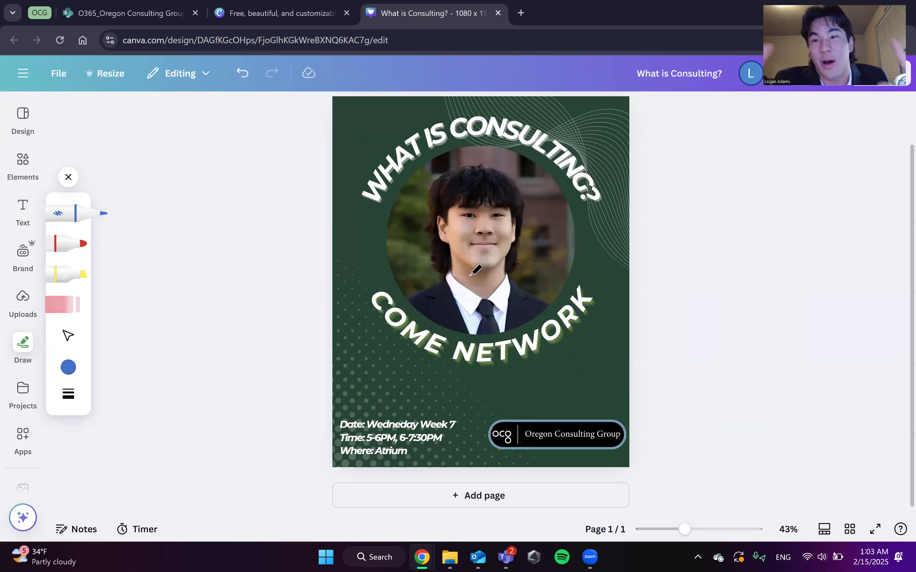
pyautogui.scroll(5, 366, 409)
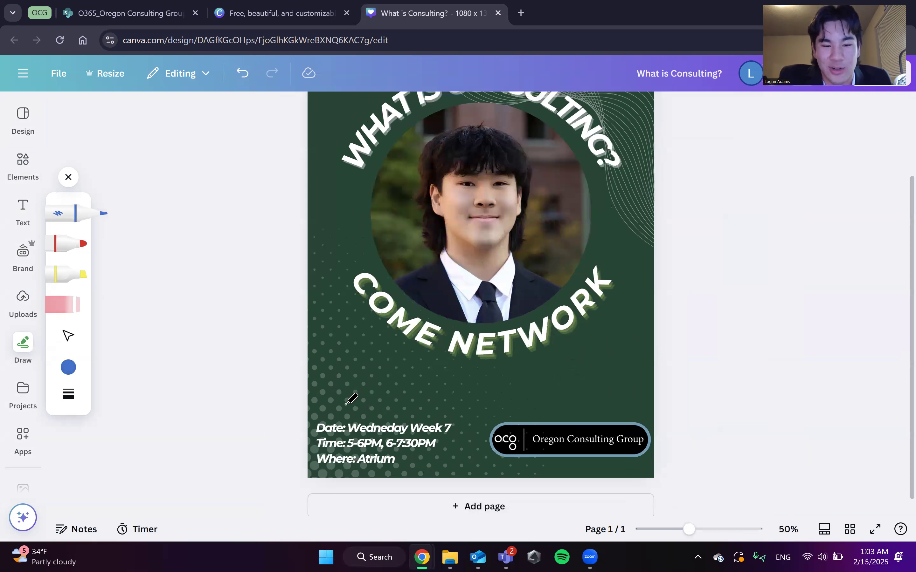
pyautogui.moveTo(255, 404)
pyautogui.mouseDown()
pyautogui.moveTo(289, 372)
pyautogui.moveTo(290, 410)
pyautogui.mouseUp()
pyautogui.moveTo(369, 396); pyautogui.dragTo(411, 384)
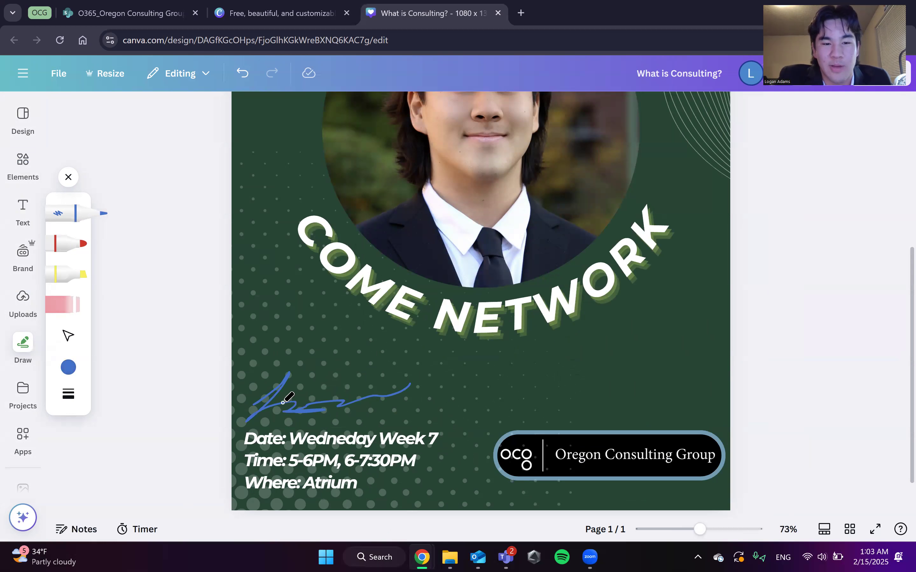
pyautogui.click(69, 177)
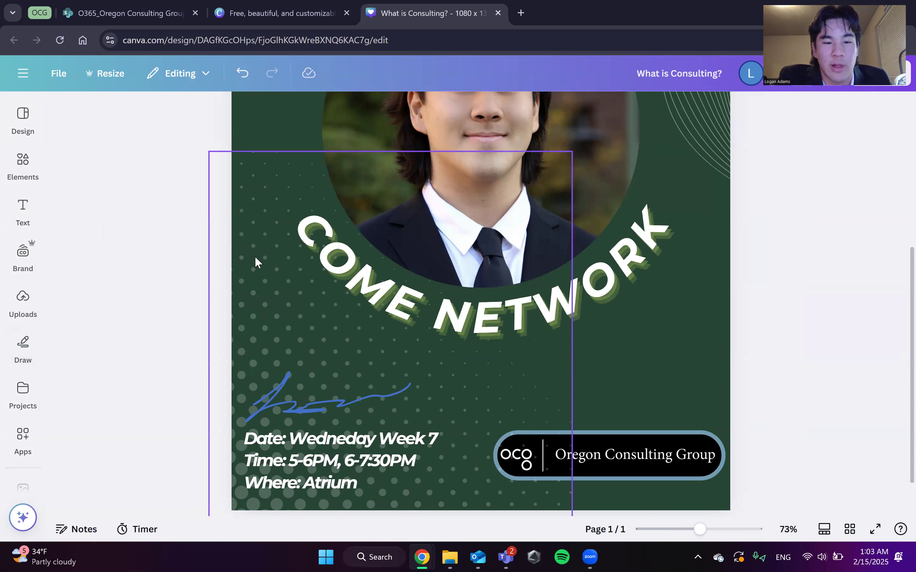
# Recolour the handwritten scribble white and shrink it to about 254 px wide and 83 px high.
pyautogui.scroll(-2, 286, 383)
pyautogui.scroll(-1, 361, 394)
pyautogui.click(351, 383)
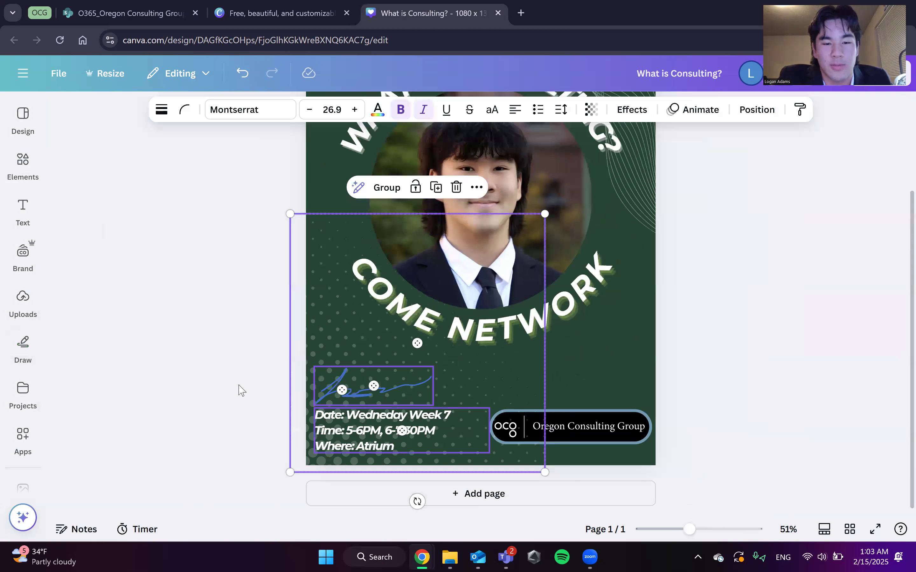
pyautogui.click(356, 382)
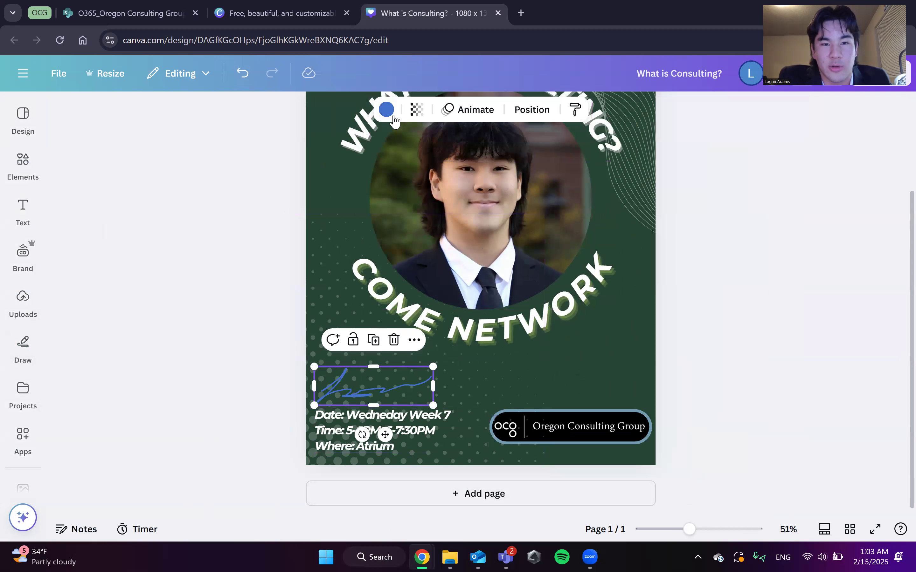
pyautogui.click(386, 109)
pyautogui.click(104, 212)
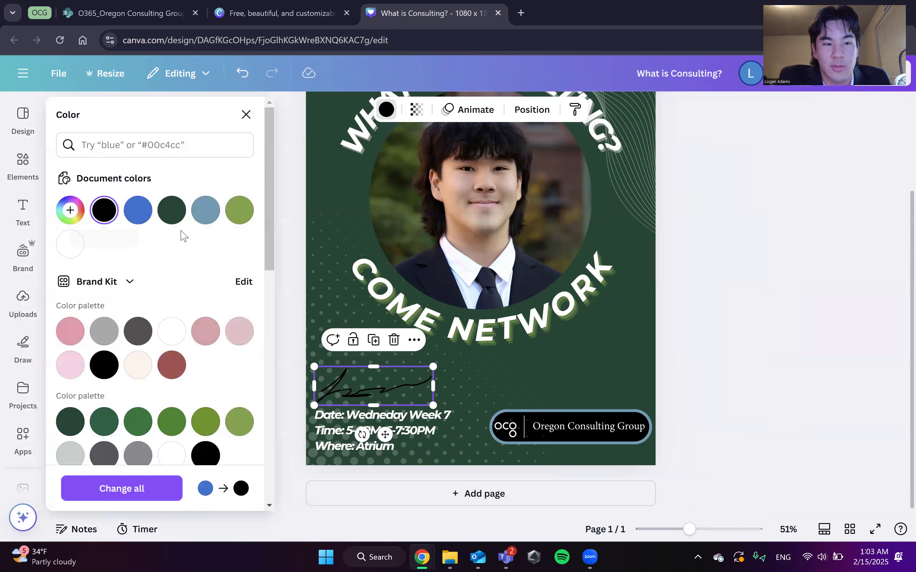
pyautogui.click(73, 246)
pyautogui.moveTo(432, 366); pyautogui.dragTo(396, 381)
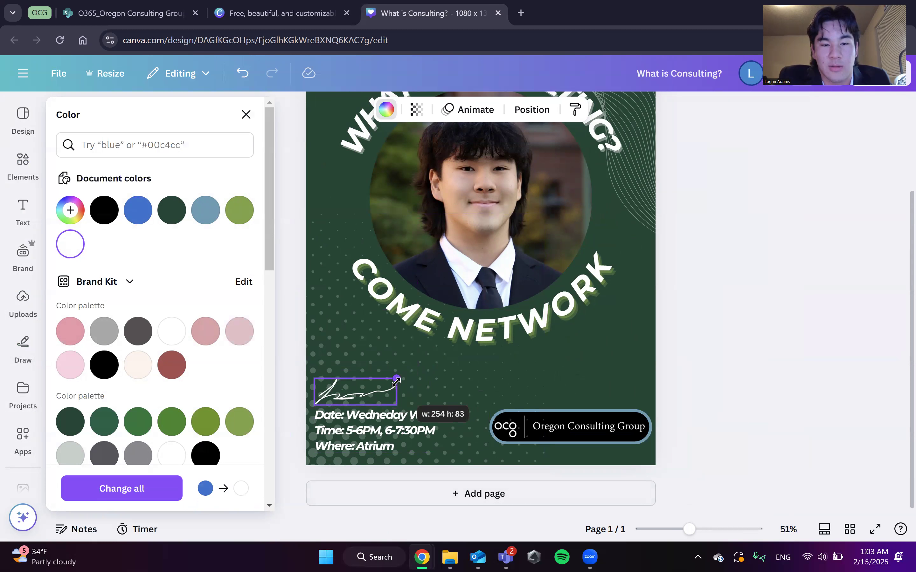
pyautogui.click(292, 394)
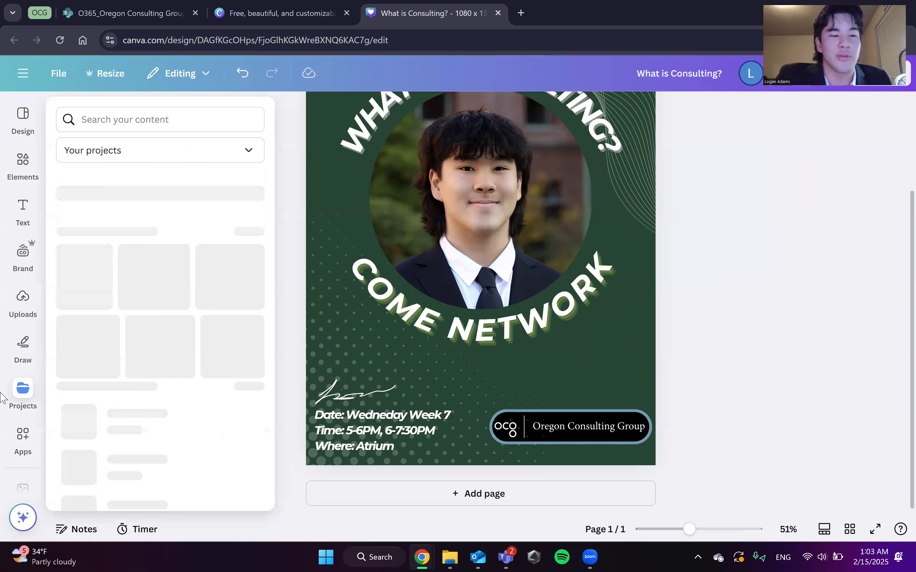
pyautogui.click(23, 343)
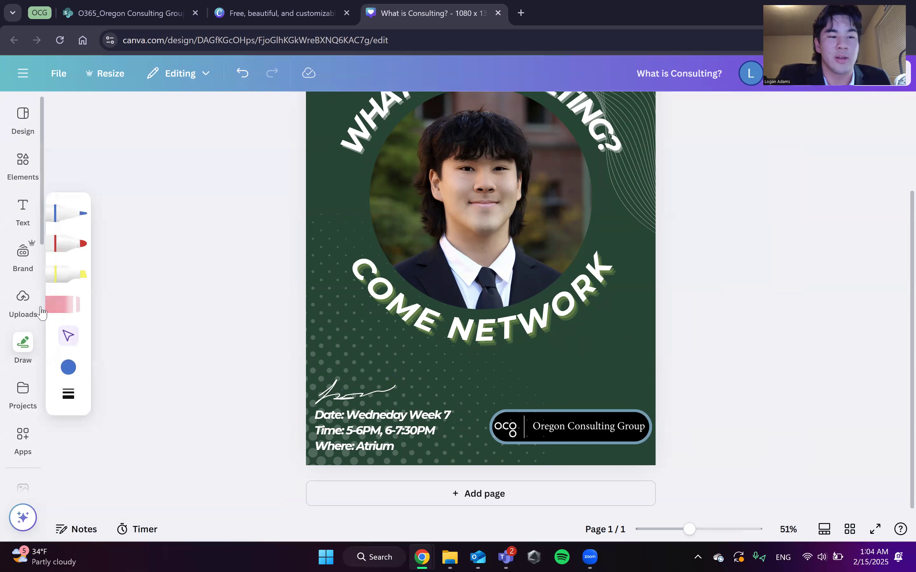
pyautogui.click(23, 299)
pyautogui.click(23, 252)
pyautogui.click(24, 253)
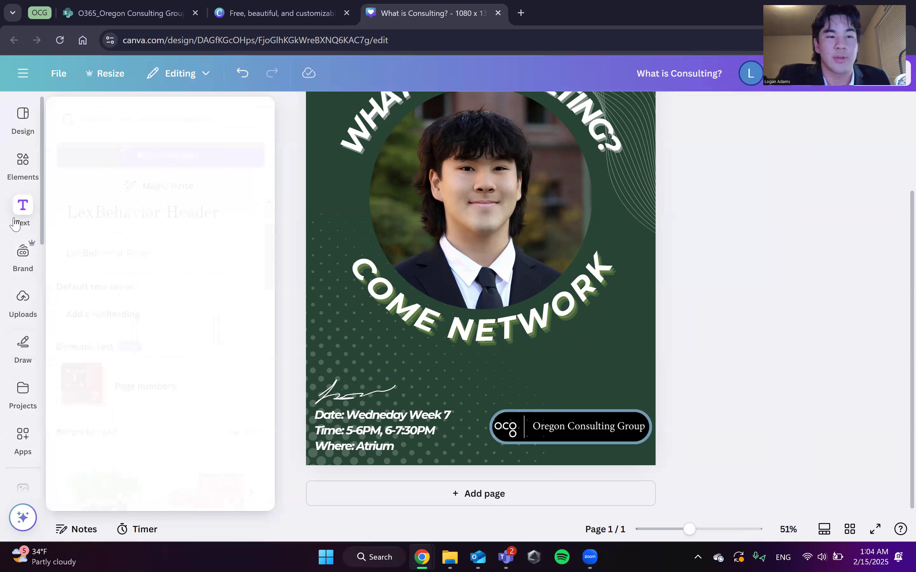
pyautogui.scroll(2, 762, 351)
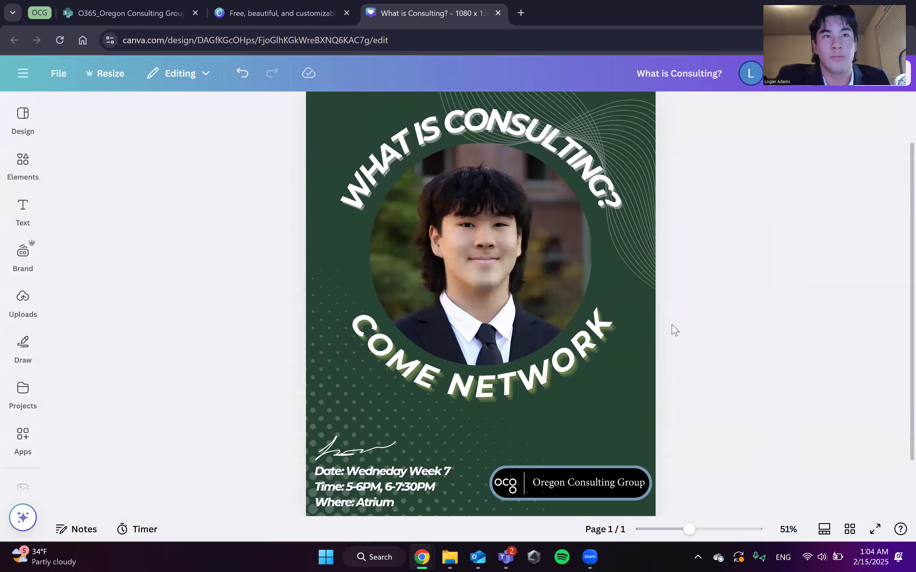
# Add the grey Percipio logo on white from the uploaded images and place it in the flyer's upper-left corner.
pyautogui.click(23, 298)
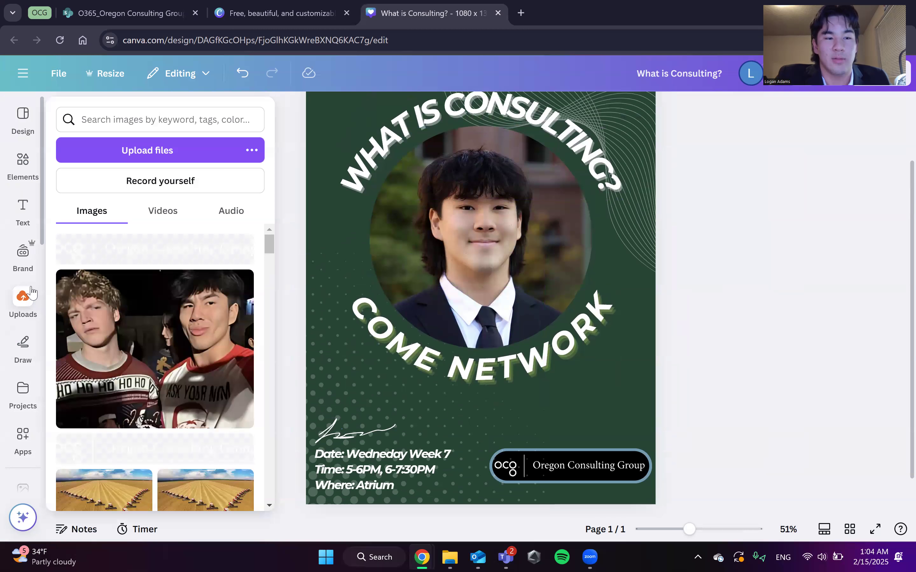
pyautogui.scroll(-5, 110, 281)
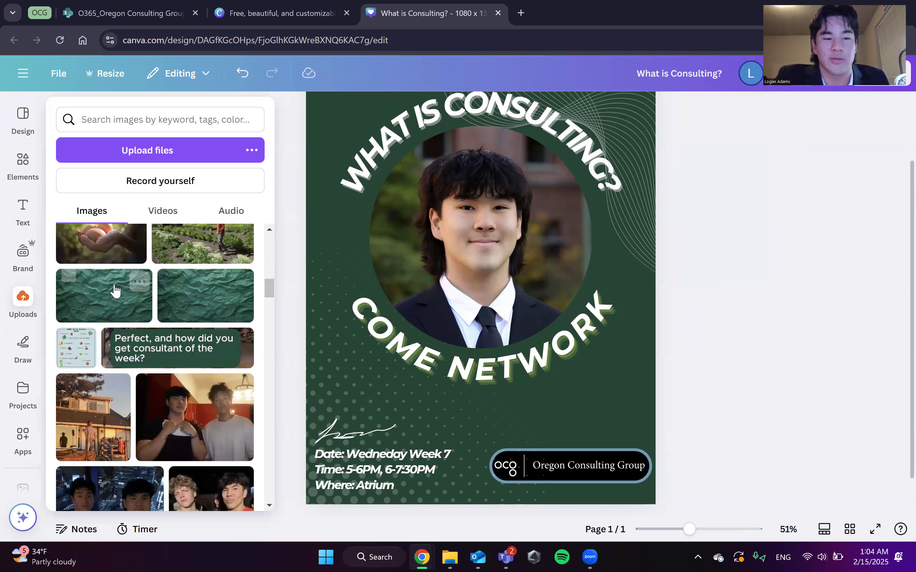
pyautogui.scroll(-5, 115, 291)
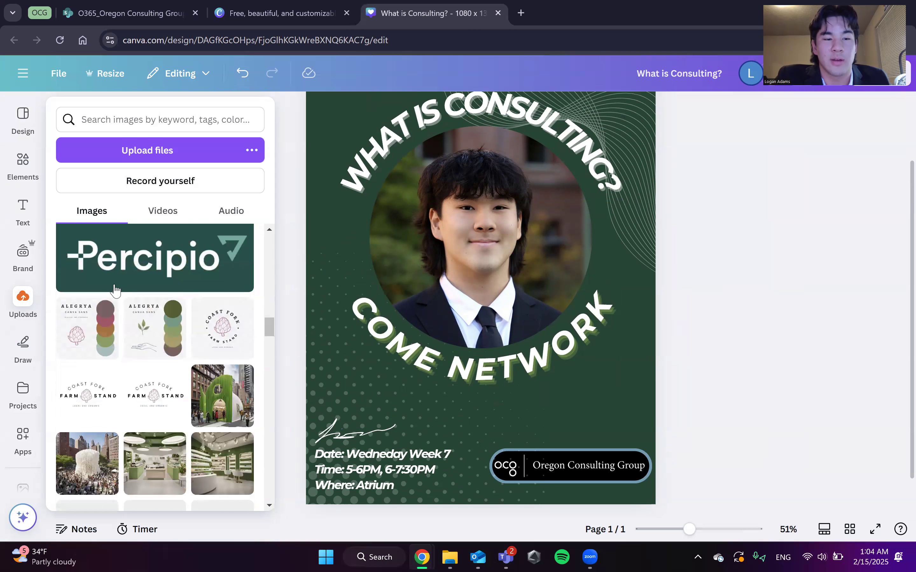
pyautogui.scroll(-5, 116, 291)
pyautogui.scroll(3, 155, 330)
pyautogui.click(155, 329)
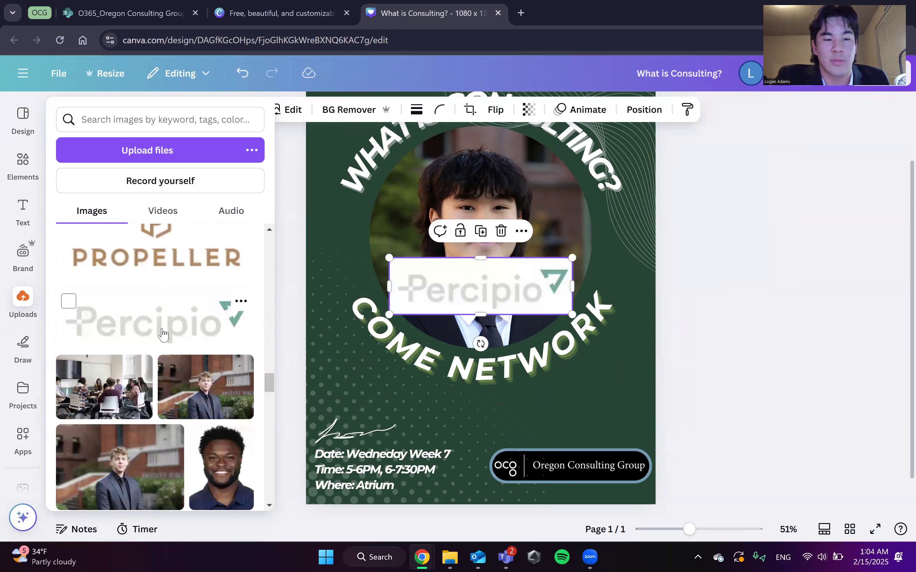
pyautogui.scroll(2, 453, 384)
pyautogui.moveTo(518, 366); pyautogui.dragTo(401, 161)
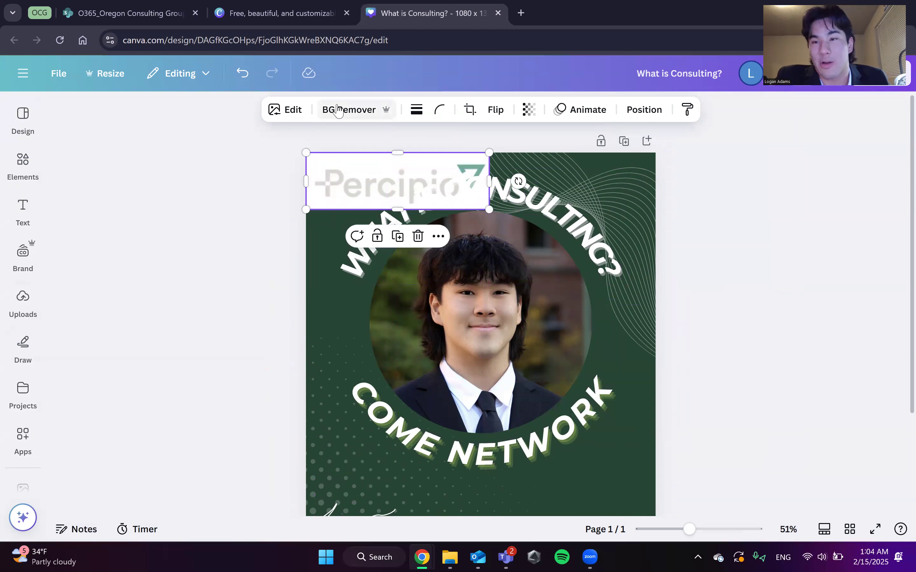
# Remove the Percipio logo's background and shrink the logo to about 196 px wide and 61 px high.
pyautogui.click(337, 110)
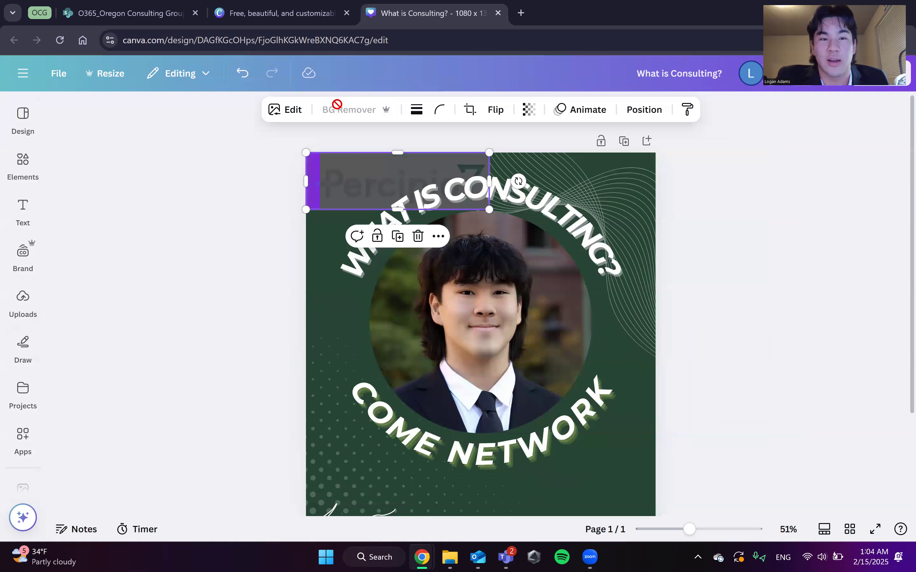
pyautogui.moveTo(343, 183)
pyautogui.mouseDown()
pyautogui.moveTo(329, 186)
pyautogui.moveTo(300, 159)
pyautogui.moveTo(327, 184)
pyautogui.moveTo(343, 181)
pyautogui.moveTo(330, 169)
pyautogui.mouseUp()
pyautogui.moveTo(434, 155); pyautogui.dragTo(323, 168)
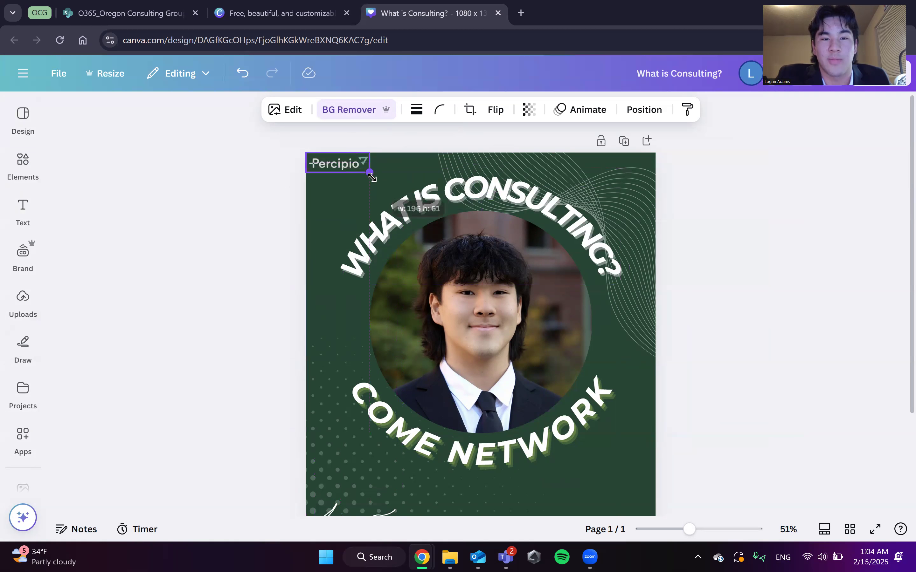
pyautogui.click(370, 176)
pyautogui.click(363, 167)
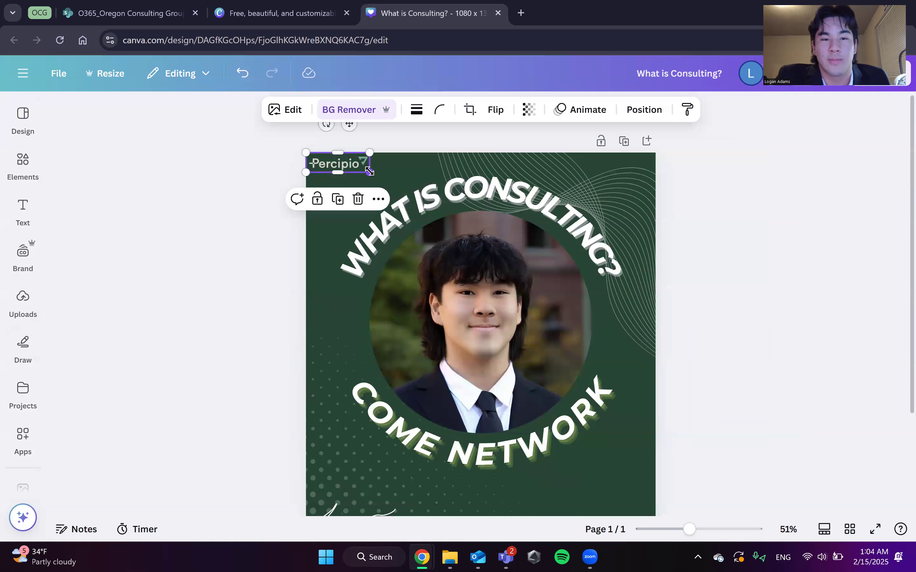
# Enlarge the Percipio logo slightly, keeping it anchored in the flyer's upper-left corner.
pyautogui.moveTo(369, 172); pyautogui.dragTo(380, 175)
pyautogui.click(235, 199)
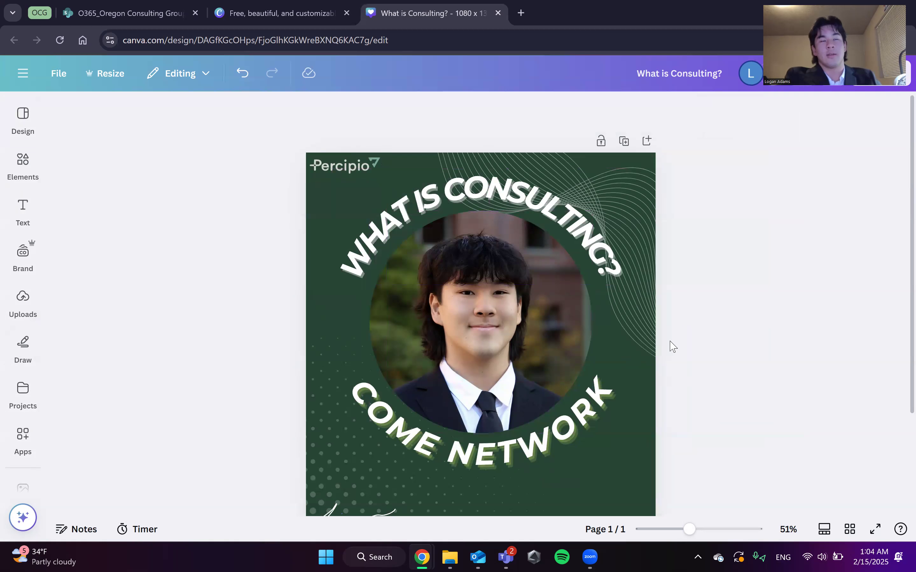
pyautogui.click(321, 162)
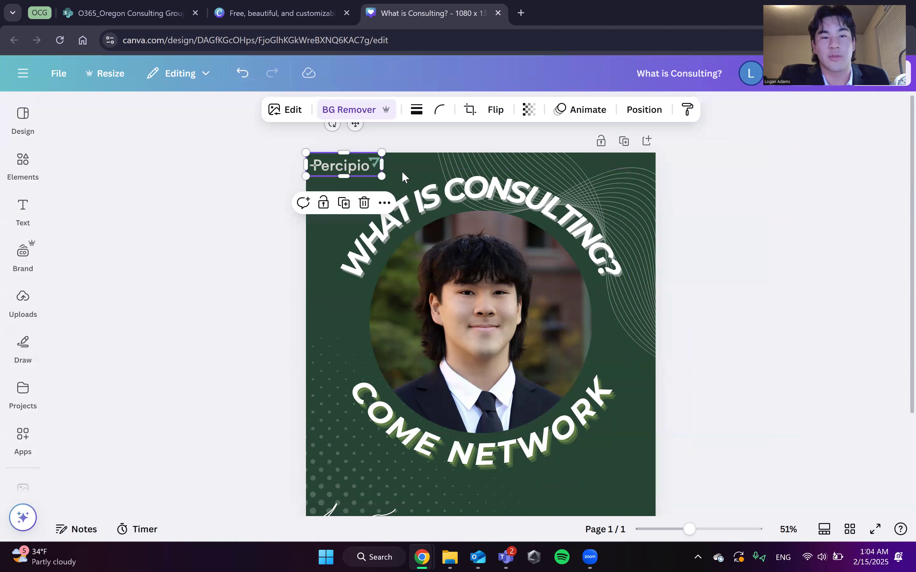
pyautogui.moveTo(379, 175)
pyautogui.mouseDown()
pyautogui.moveTo(393, 185)
pyautogui.moveTo(384, 180)
pyautogui.mouseUp()
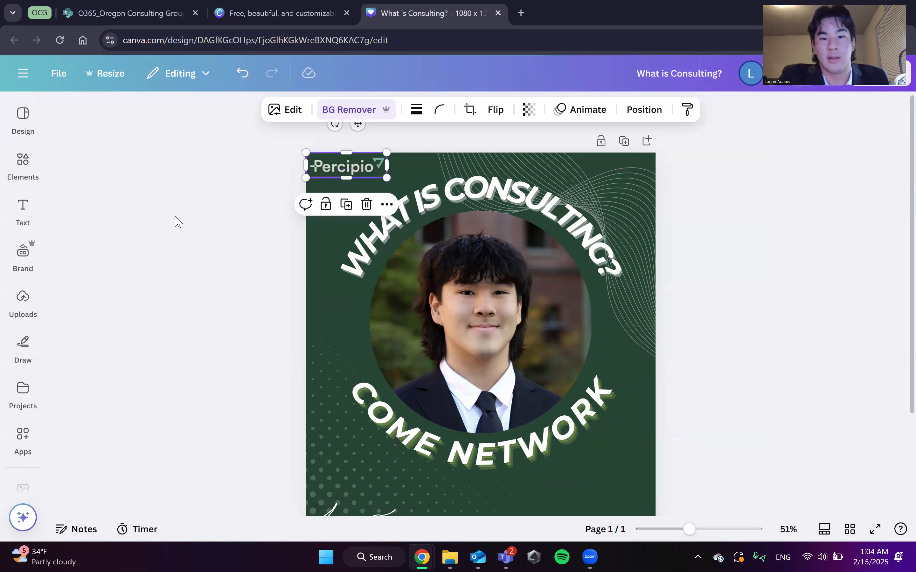
pyautogui.scroll(-3, 175, 217)
pyautogui.moveTo(230, 394); pyautogui.dragTo(684, 191)
pyautogui.scroll(3, 683, 188)
pyautogui.scroll(-2, 321, 326)
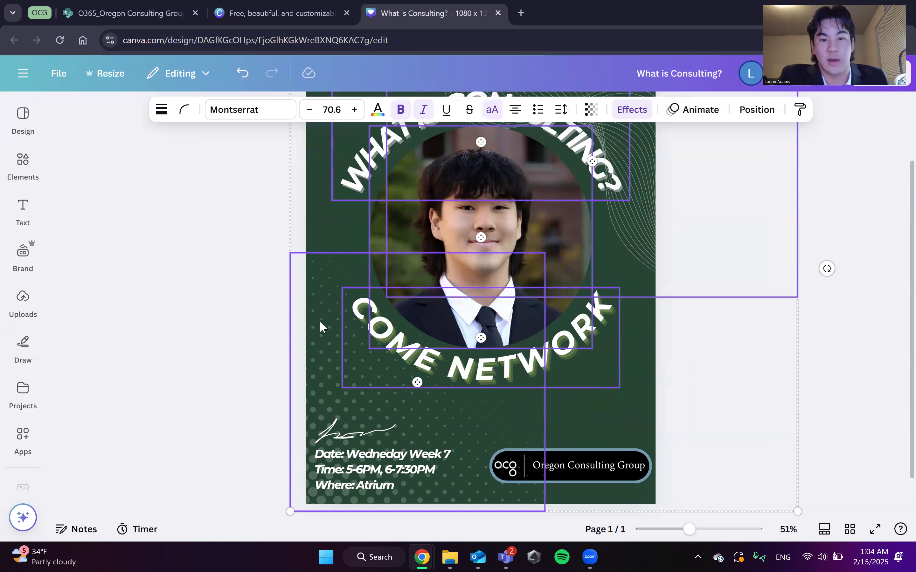
pyautogui.keyDown('shift'); pyautogui.click(320, 326); pyautogui.keyUp('shift')
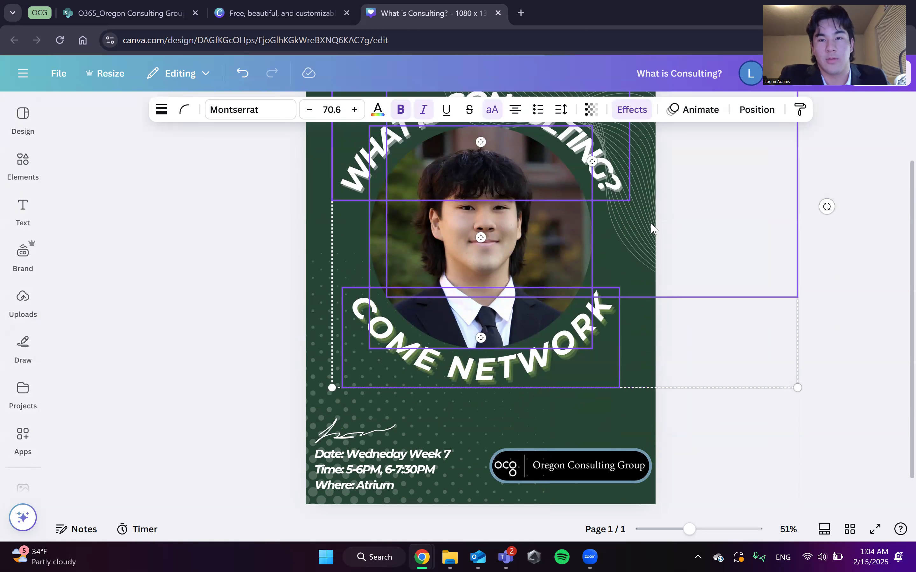
pyautogui.scroll(2, 109, 313)
pyautogui.click(109, 313)
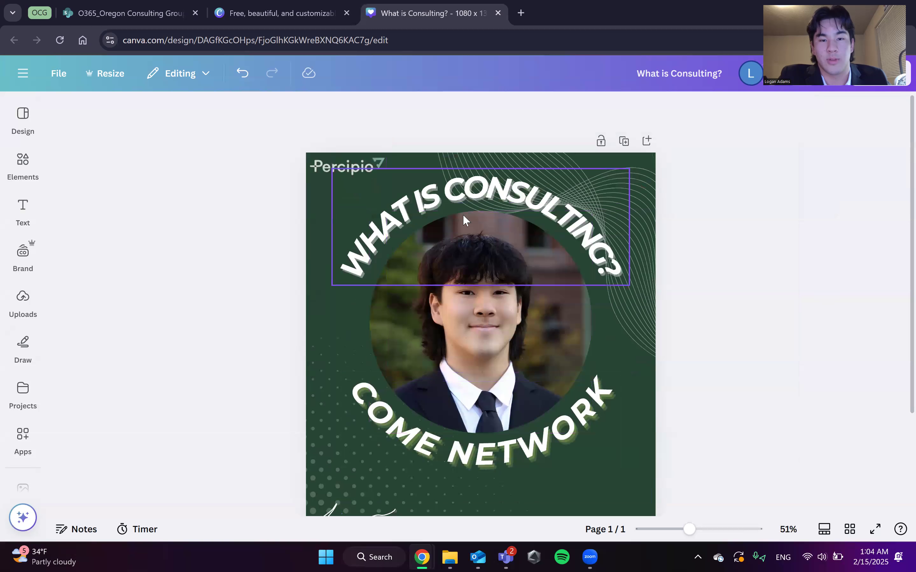
# Group the curved headline, circular portrait and "COME NETWORK" text, and move the group down, clear of the Percipio logo.
pyautogui.click(463, 214)
pyautogui.keyDown('shift'); pyautogui.click(465, 405); pyautogui.keyUp('shift')
pyautogui.keyDown('shift'); pyautogui.click(446, 395); pyautogui.keyUp('shift')
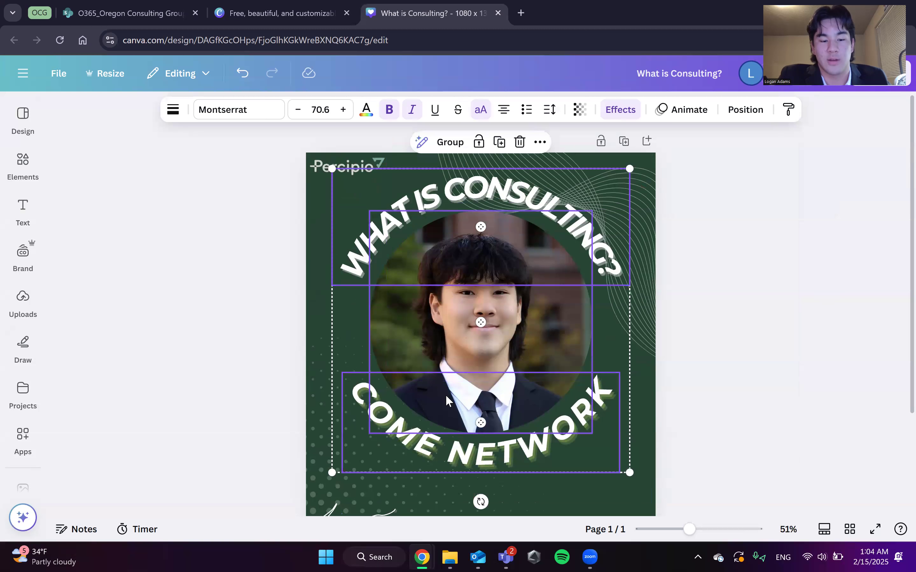
pyautogui.hotkey('ctrl', 'g')
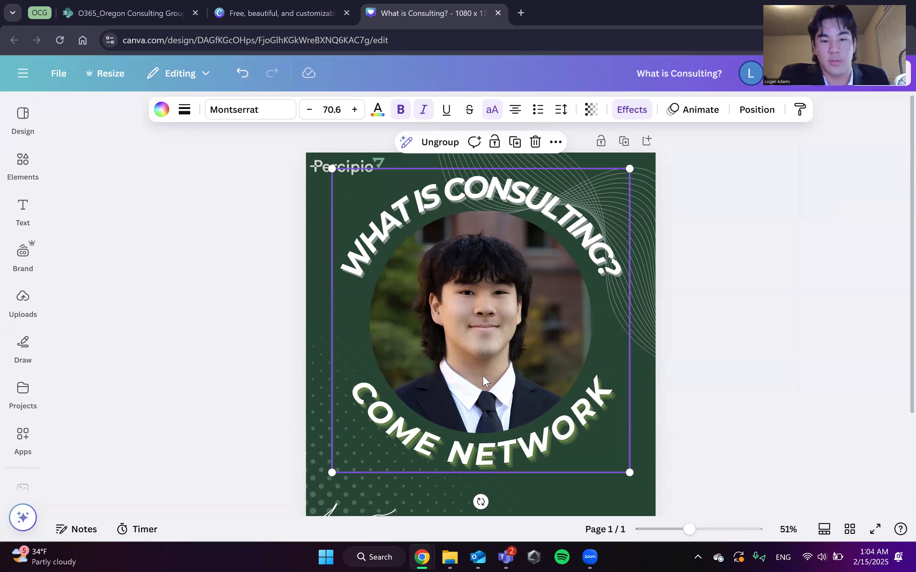
pyautogui.moveTo(483, 380); pyautogui.dragTo(482, 405)
# Enlarge the Percipio logo a little more into the space freed above the headline.
pyautogui.click(372, 172)
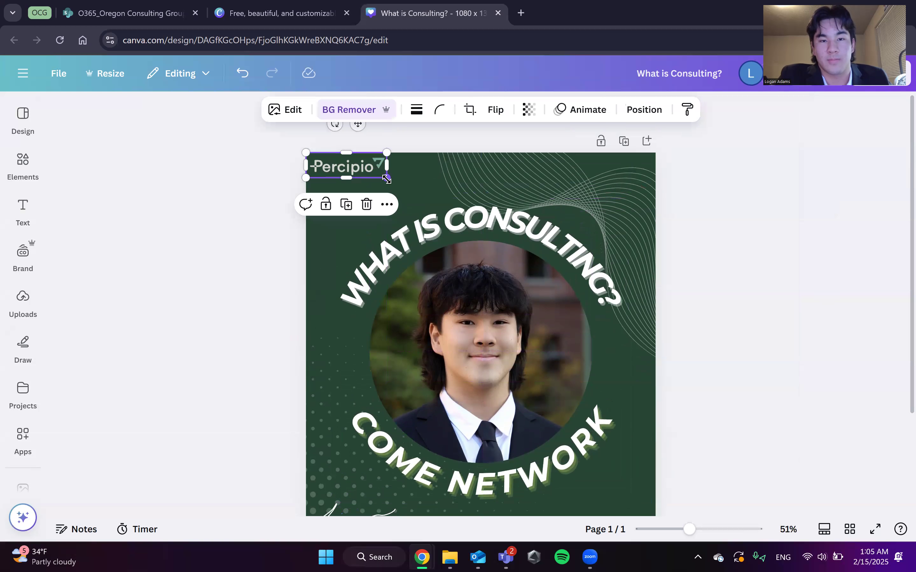
pyautogui.click(811, 286)
pyautogui.scroll(-3, 697, 278)
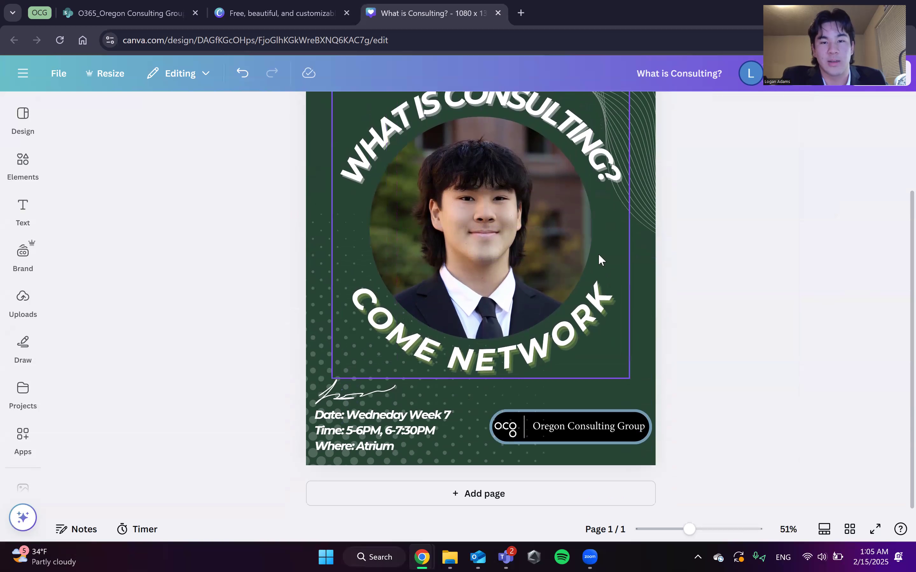
# Nudge the grouped portrait and curved texts slightly upward, away from the scribble, and review the whole flyer.
pyautogui.scroll(3, 599, 254)
pyautogui.moveTo(446, 344); pyautogui.dragTo(446, 328)
pyautogui.click(813, 335)
pyautogui.scroll(-3, 761, 314)
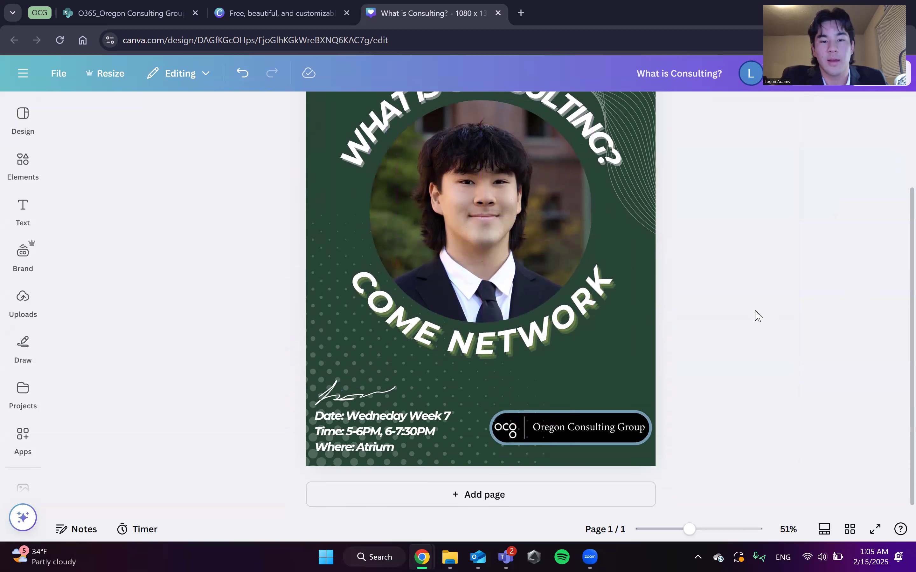
pyautogui.scroll(3, 576, 279)
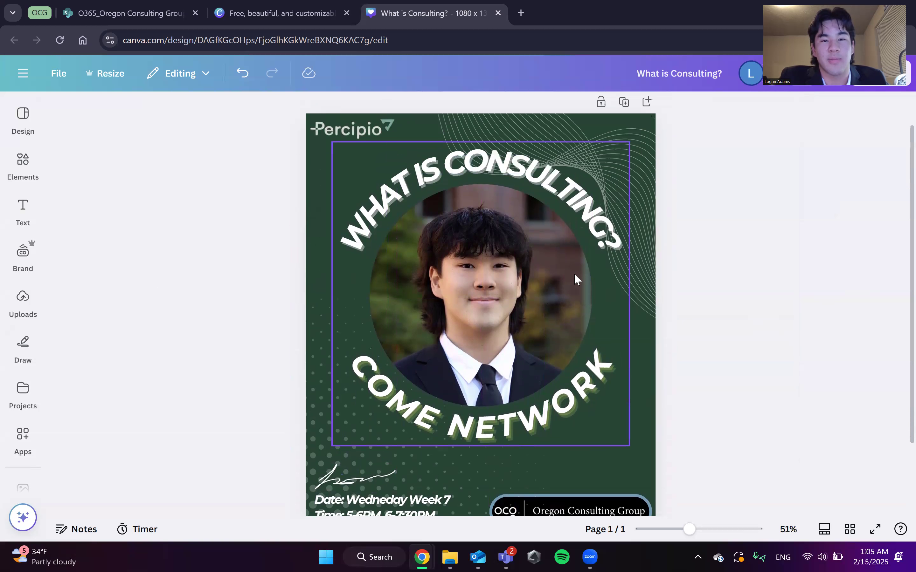
pyautogui.scroll(-3, 542, 280)
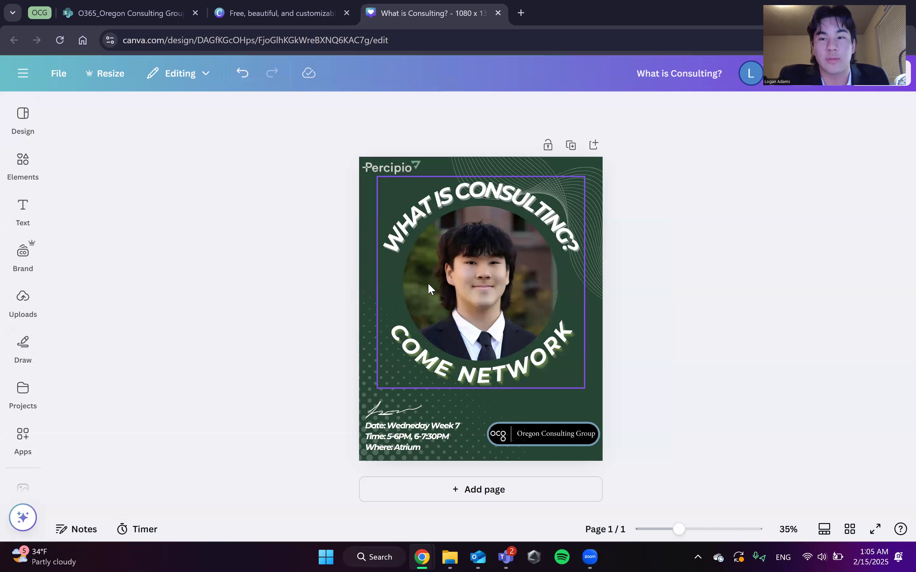
# Open the brand kit and show its full list of color palettes.
pyautogui.click(20, 434)
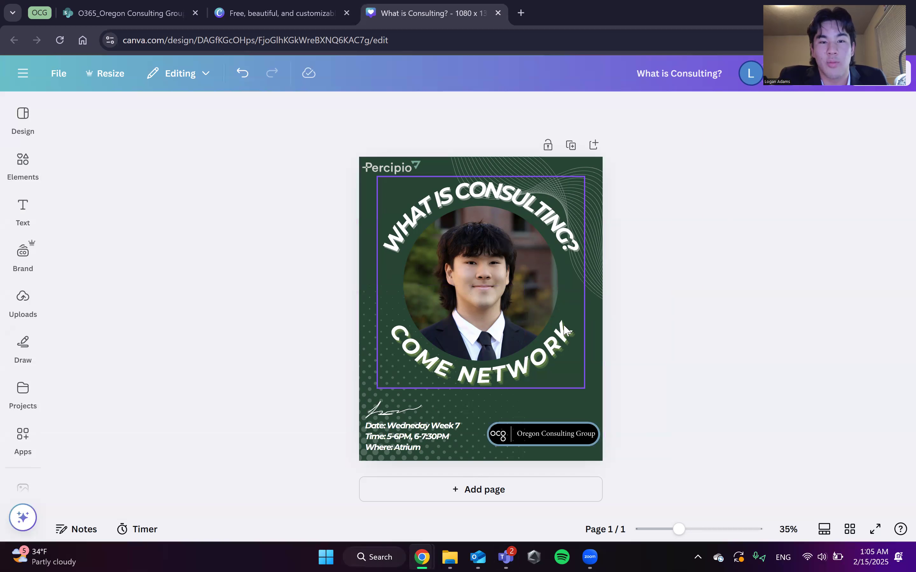
pyautogui.click(36, 254)
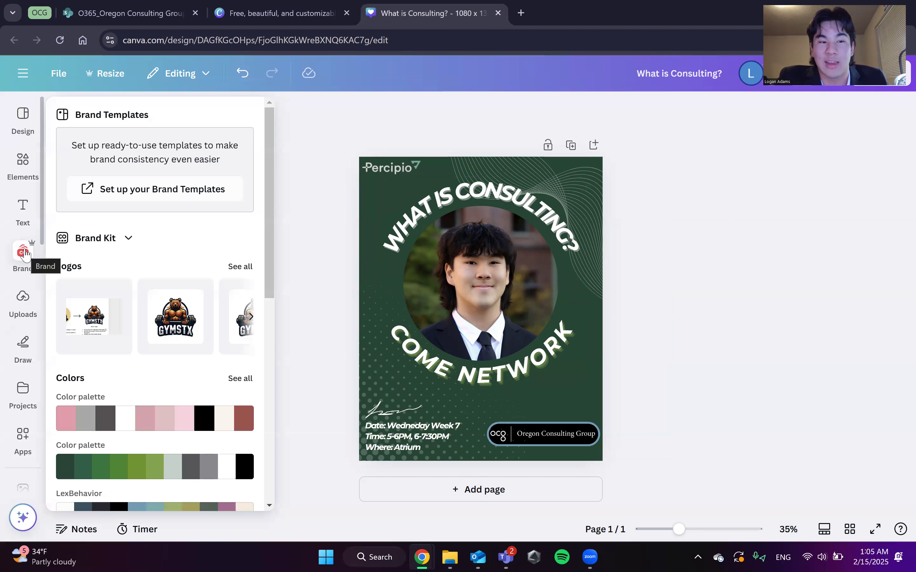
pyautogui.scroll(-5, 195, 290)
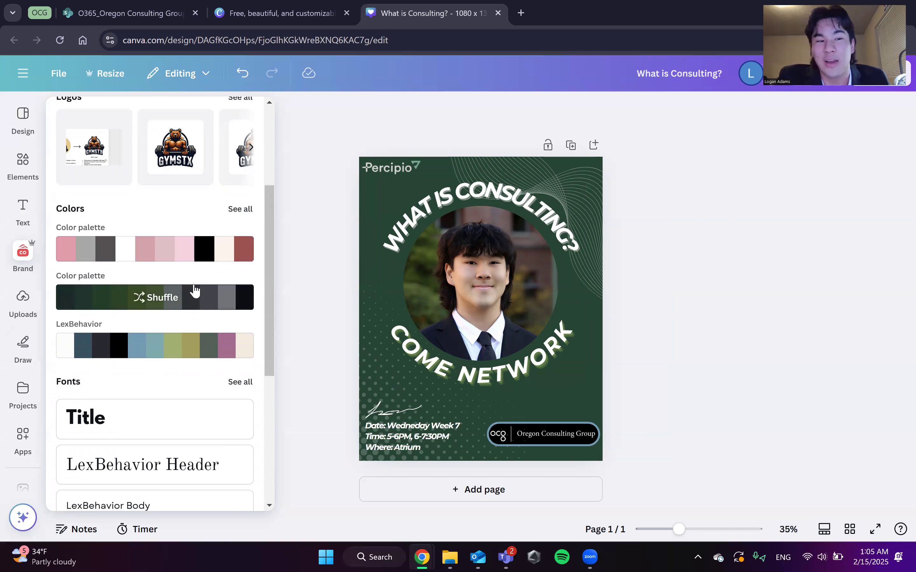
pyautogui.click(241, 209)
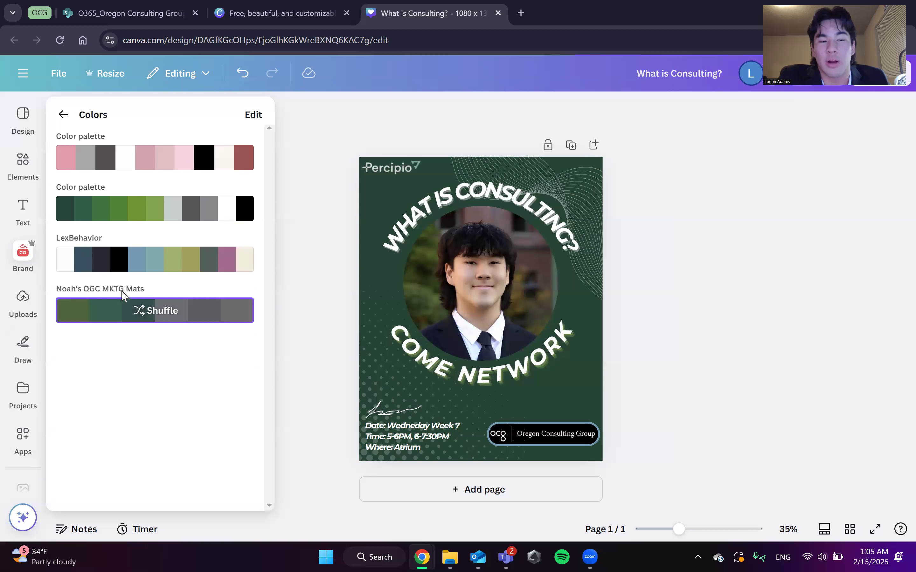
# Apply the OGC MKTG Mats palette to the flyer and shuffle it to a cream background with teal text.
pyautogui.click(125, 307)
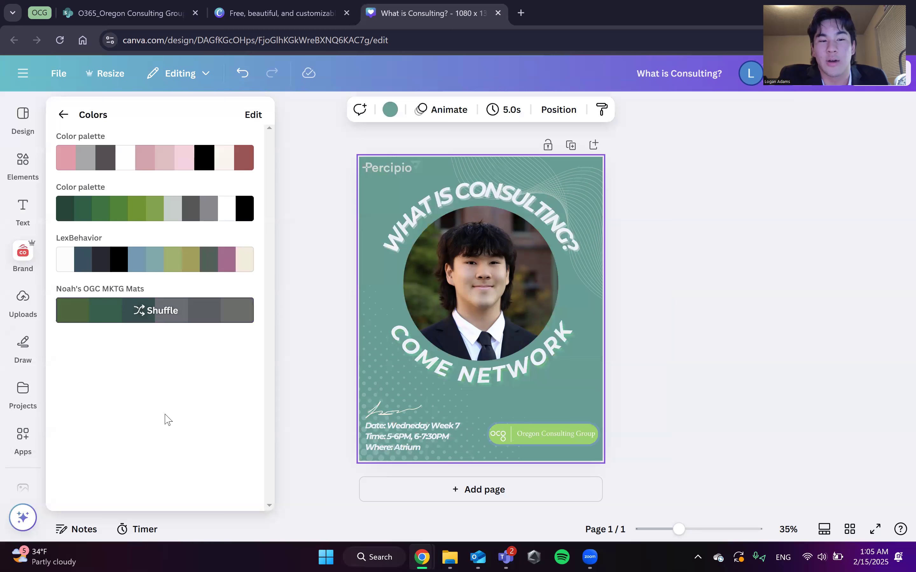
pyautogui.click(158, 311)
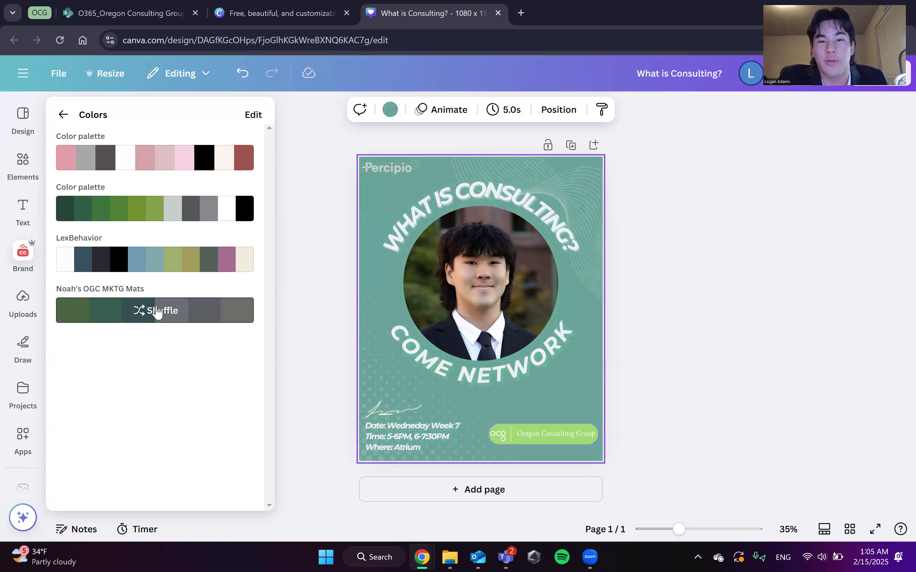
pyautogui.click(156, 313)
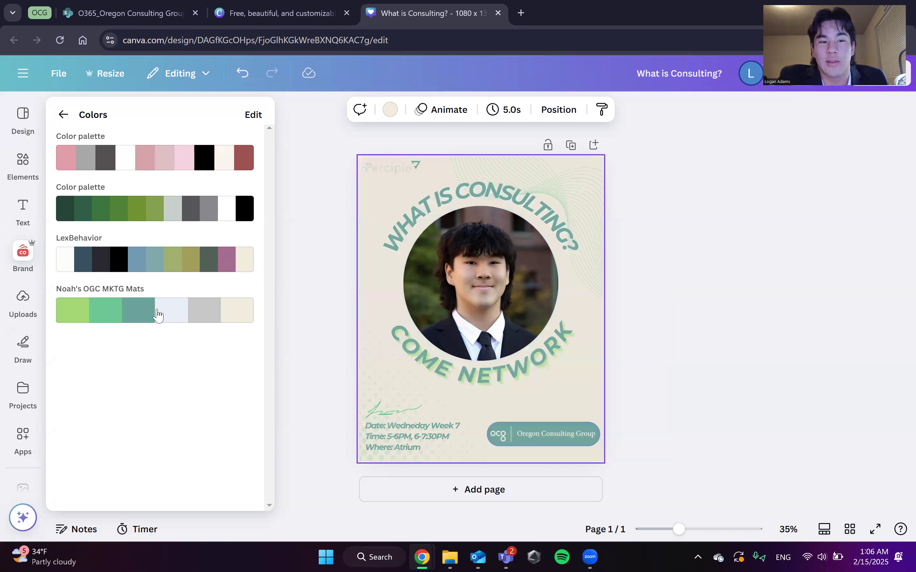
pyautogui.click(157, 314)
pyautogui.click(157, 314)
pyautogui.click(157, 314)
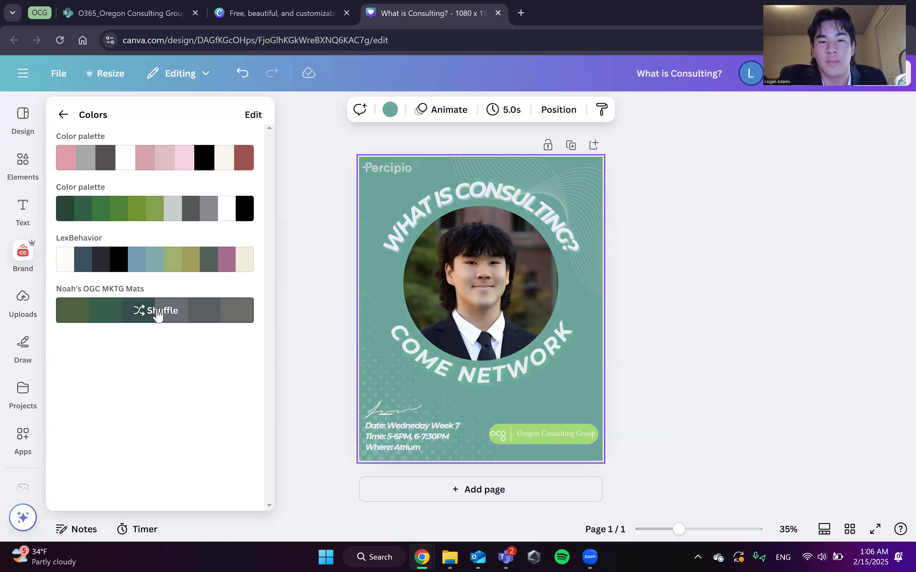
pyautogui.click(151, 319)
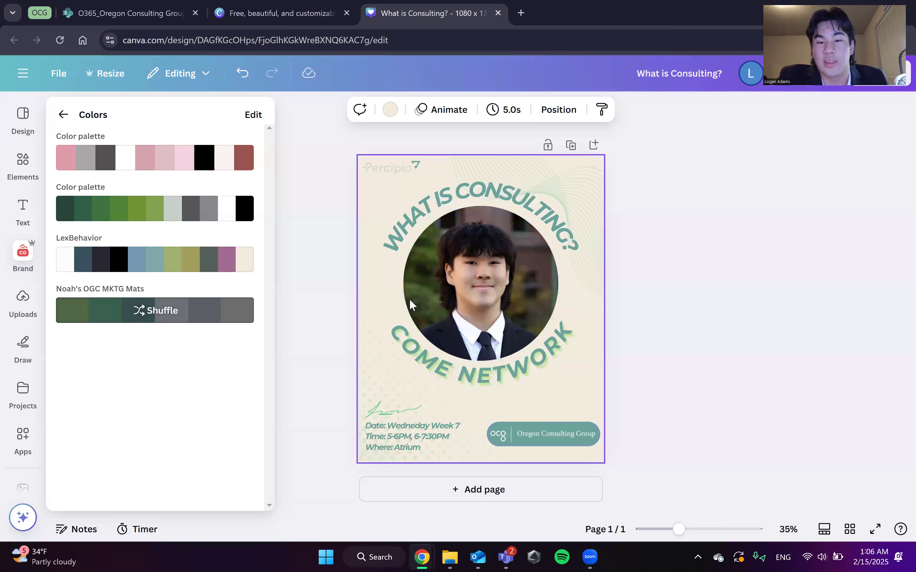
pyautogui.click(665, 365)
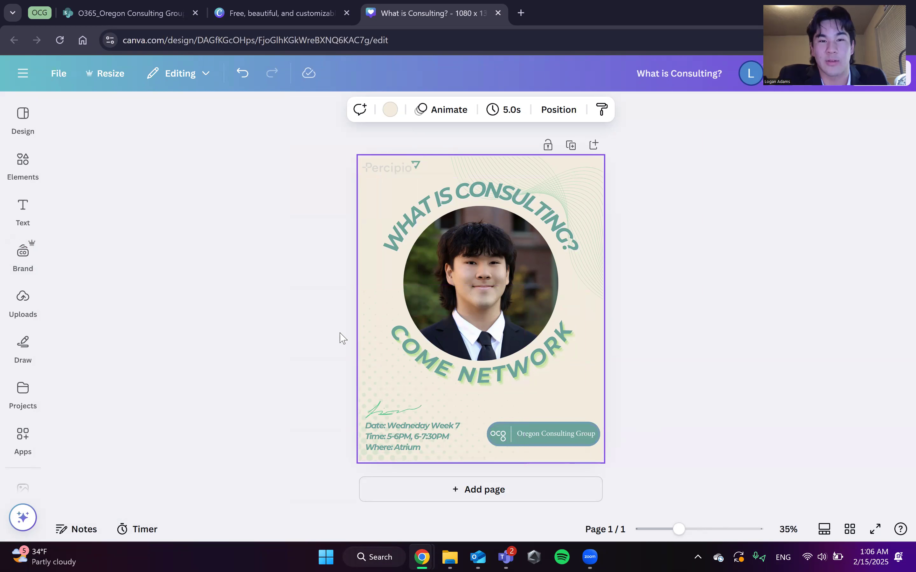
pyautogui.click(284, 269)
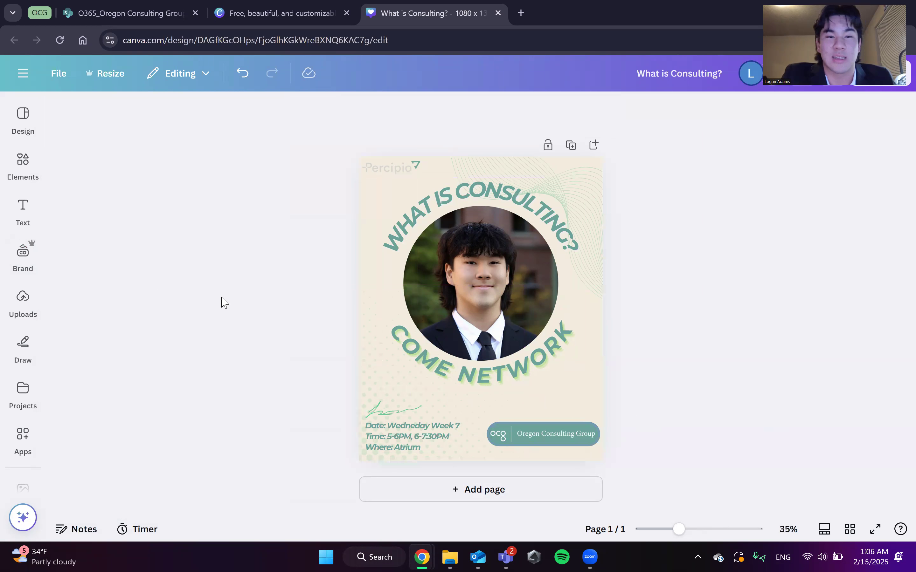
# Choose PNG for the flyer's download, try sizes 0.5, 3.125 and 1, enable a transparent background, and leave the download settings.
pyautogui.click(54, 74)
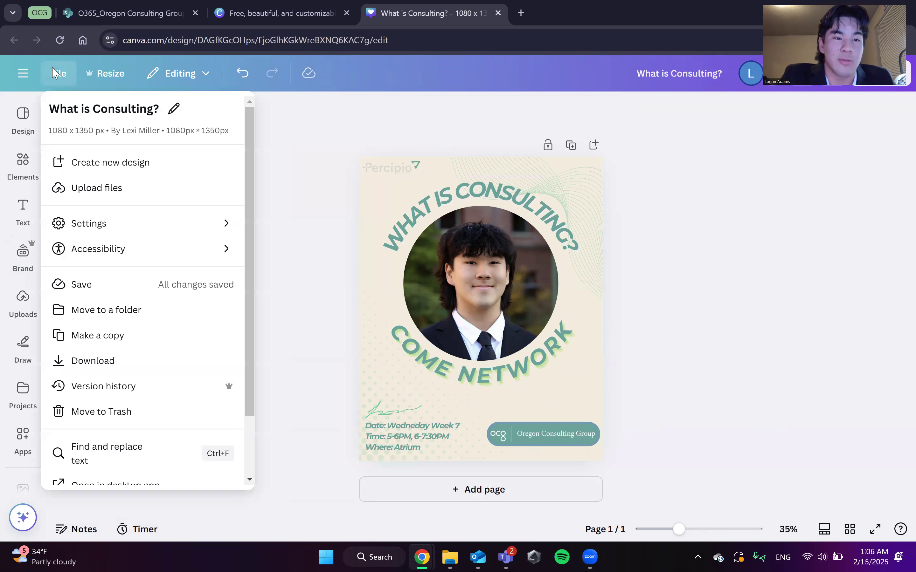
pyautogui.click(115, 360)
pyautogui.click(811, 170)
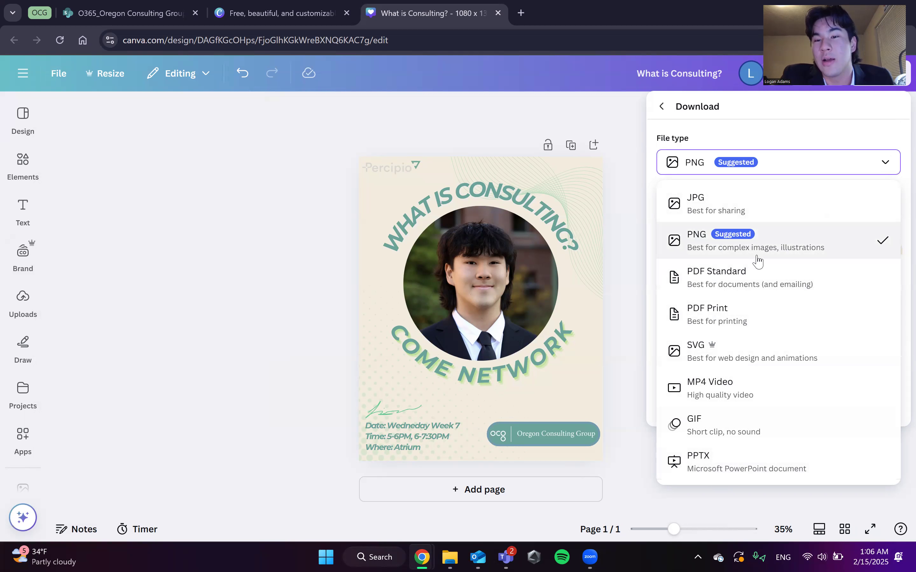
pyautogui.click(719, 239)
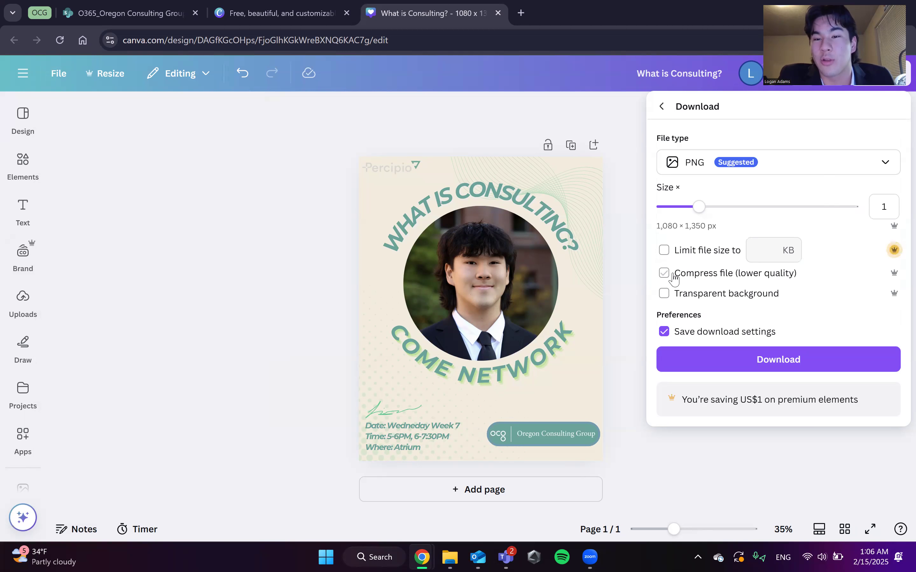
pyautogui.moveTo(699, 206); pyautogui.dragTo(635, 206)
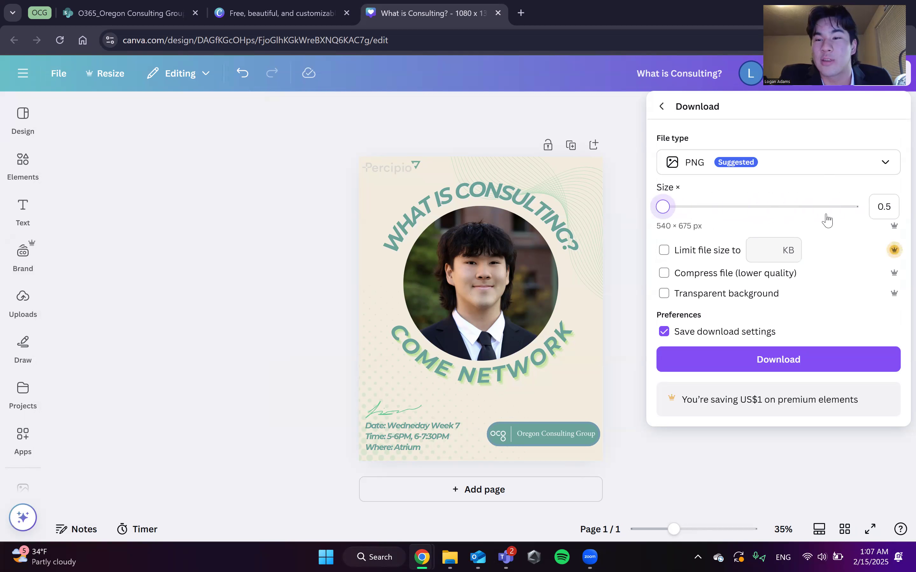
pyautogui.click(851, 207)
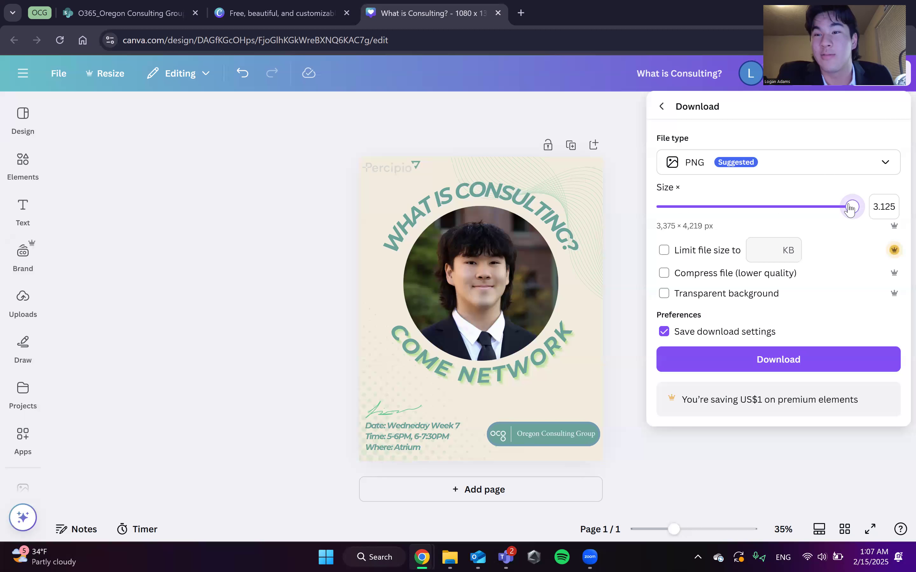
pyautogui.moveTo(851, 209); pyautogui.dragTo(701, 190)
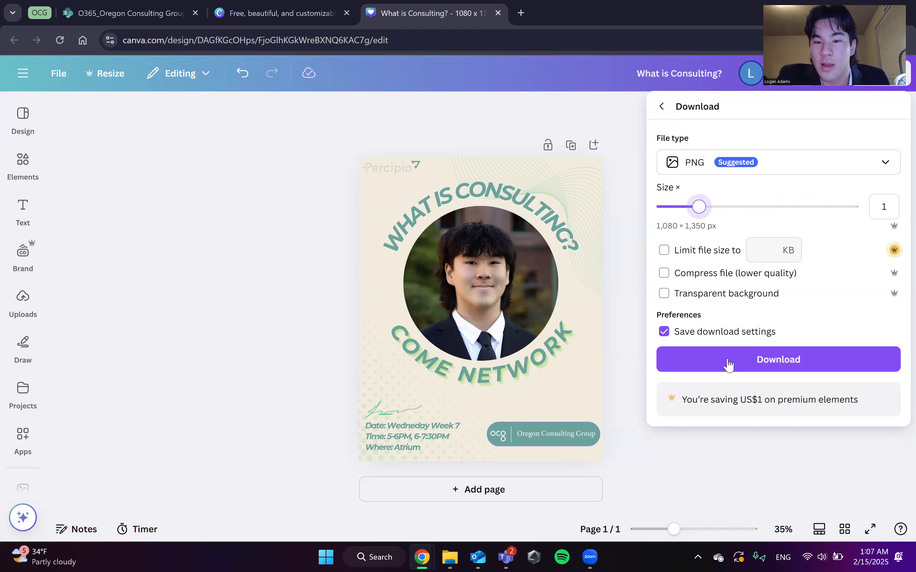
pyautogui.click(665, 295)
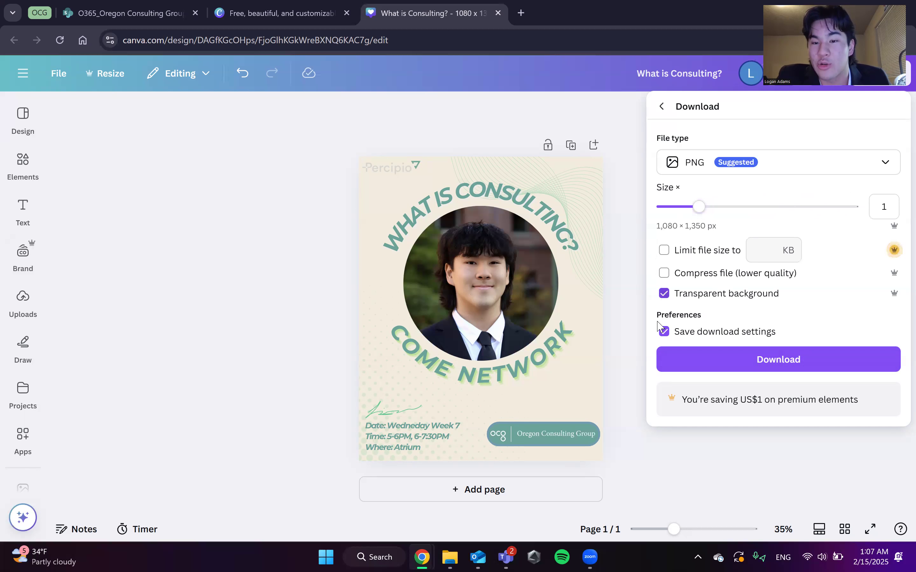
pyautogui.click(379, 270)
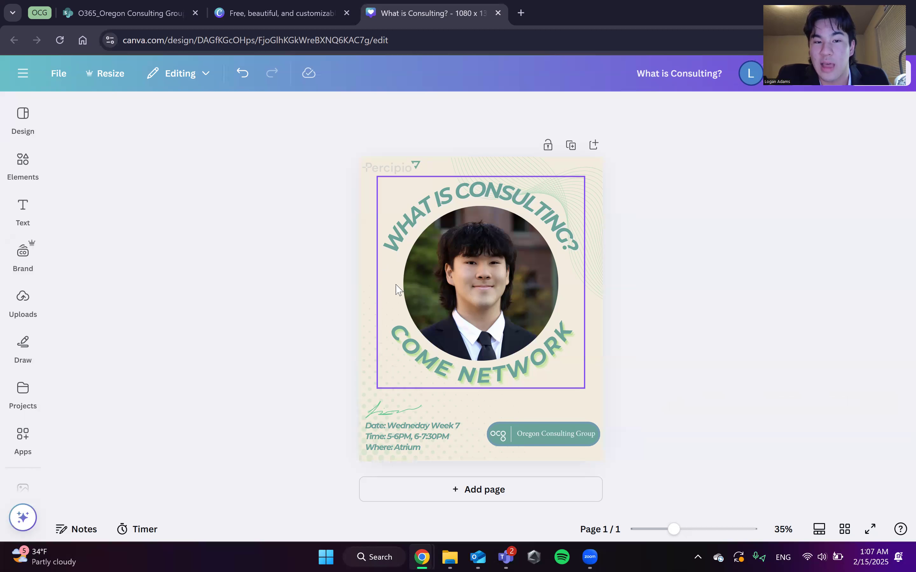
# Try lime green as the page background, and settle on the dark green from the brand kit's green palette.
pyautogui.click(359, 238)
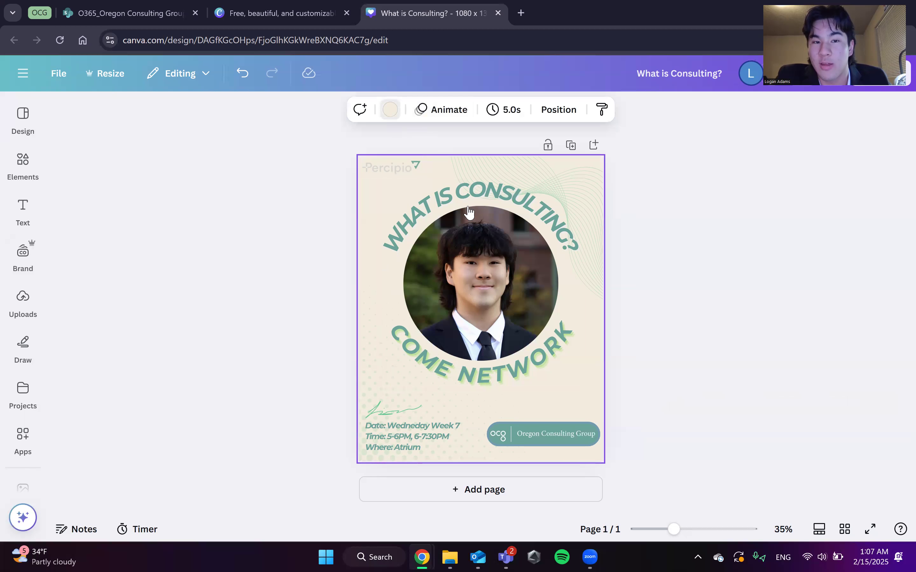
pyautogui.click(390, 110)
pyautogui.click(206, 213)
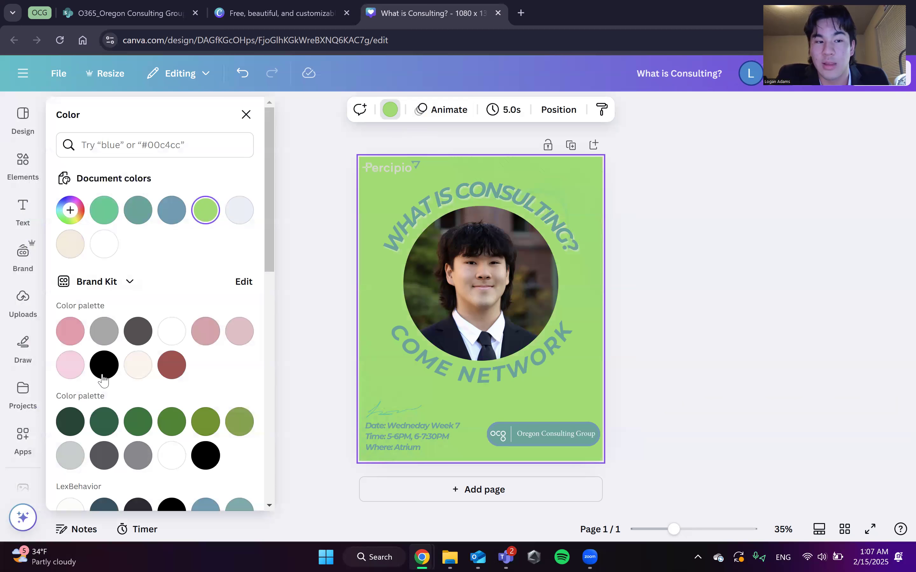
pyautogui.click(75, 416)
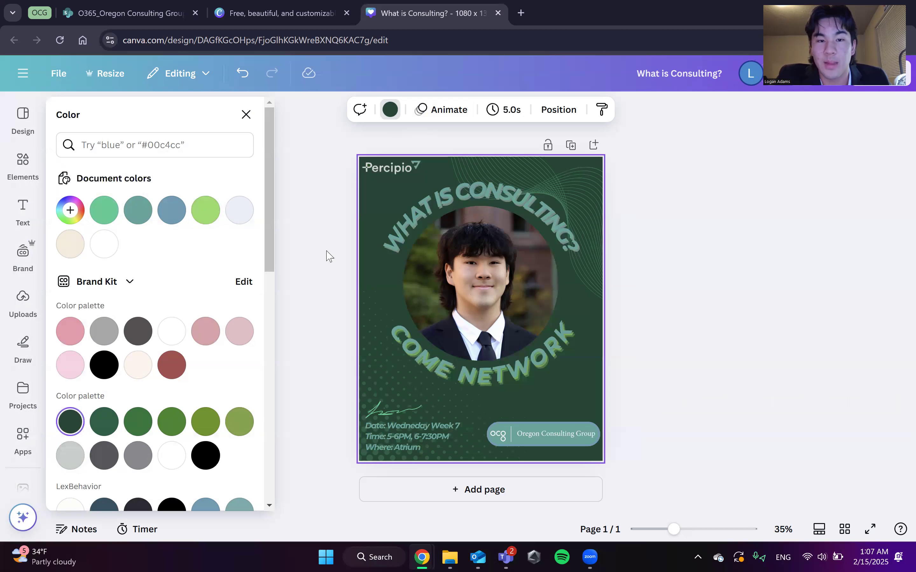
pyautogui.click(328, 247)
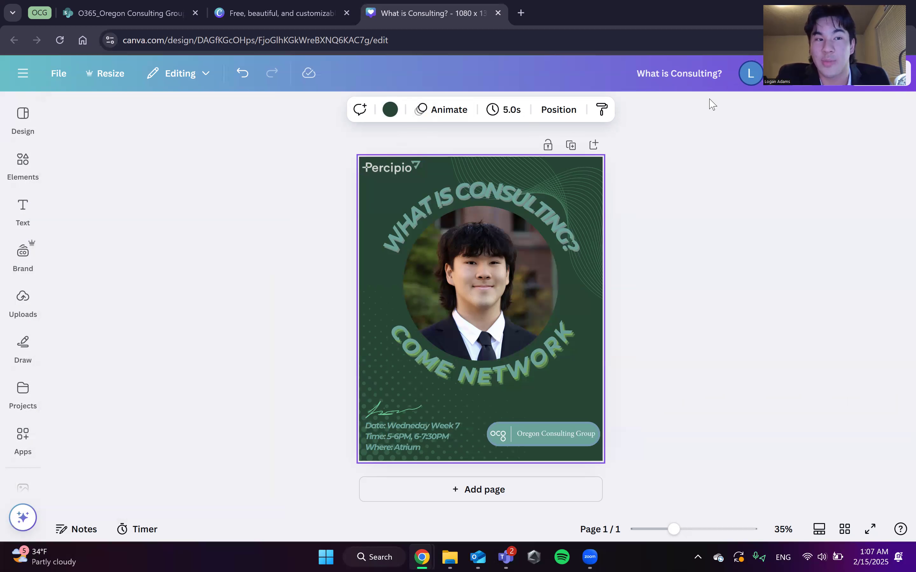
# Download the flyer as a PNG at size 1 with the transparent background turned off.
pyautogui.click(59, 73)
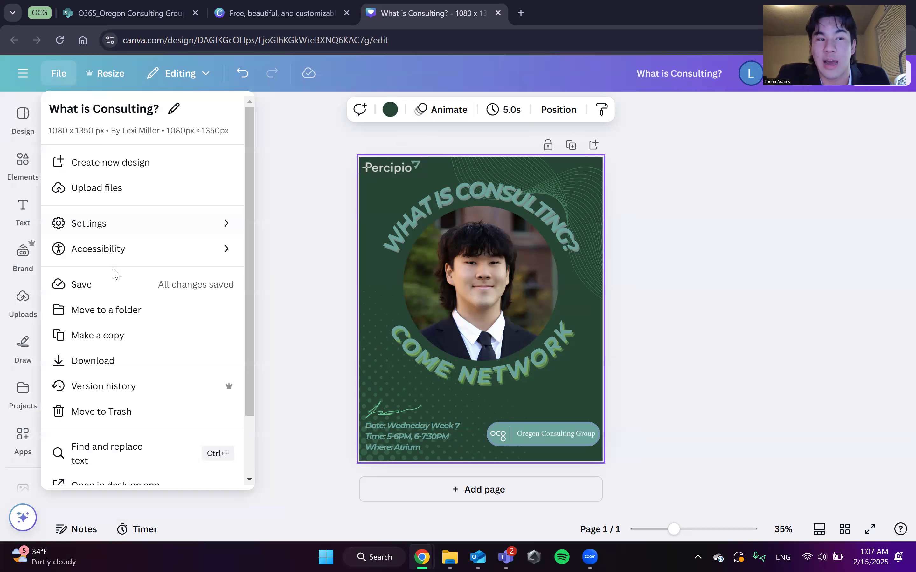
pyautogui.click(120, 361)
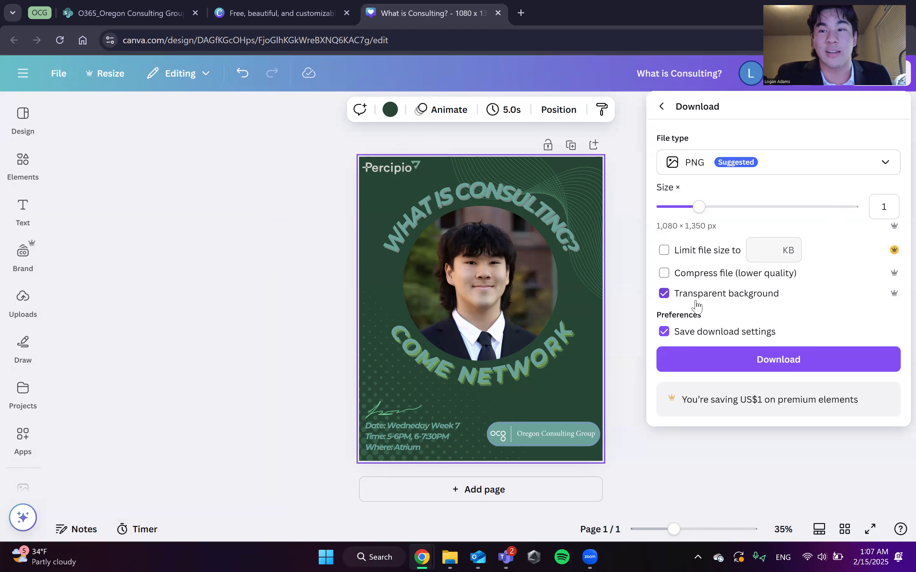
pyautogui.click(664, 292)
pyautogui.click(664, 293)
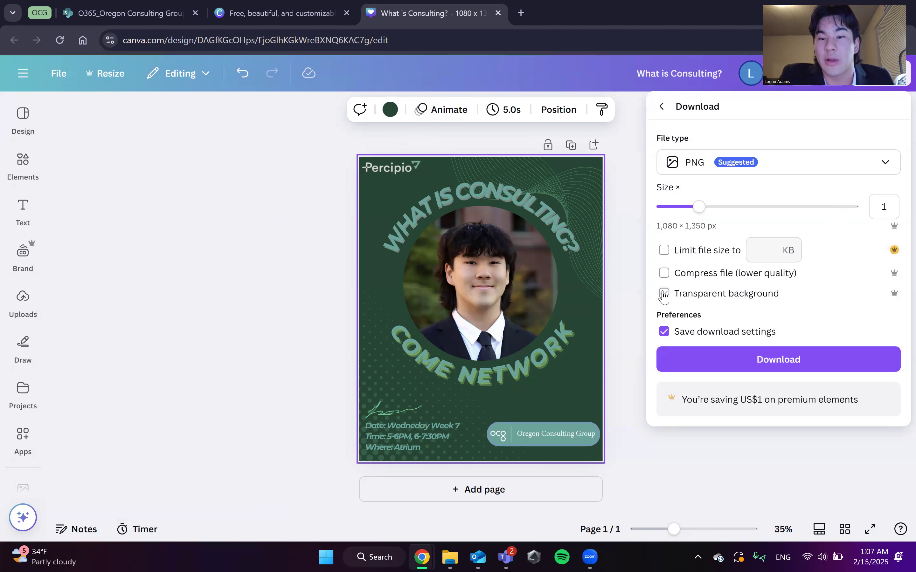
pyautogui.click(664, 294)
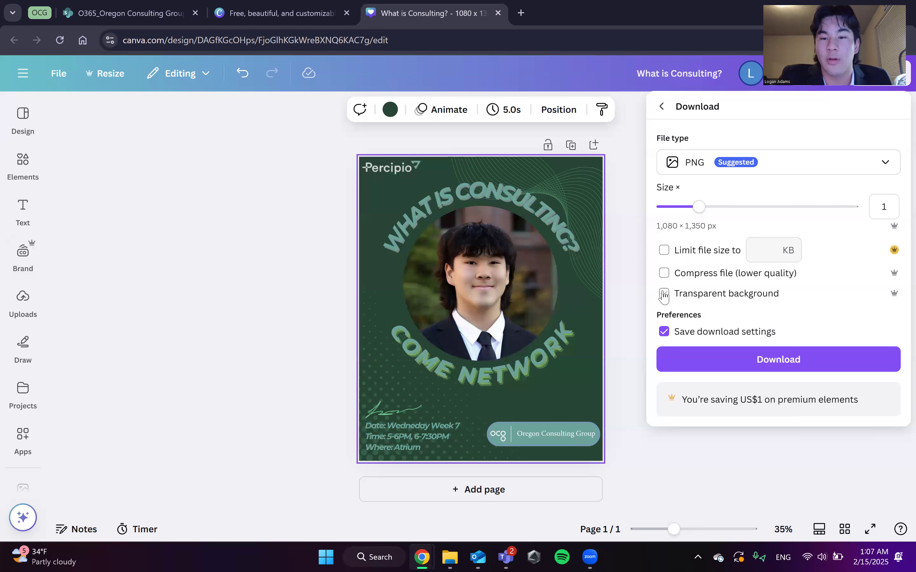
pyautogui.click(717, 360)
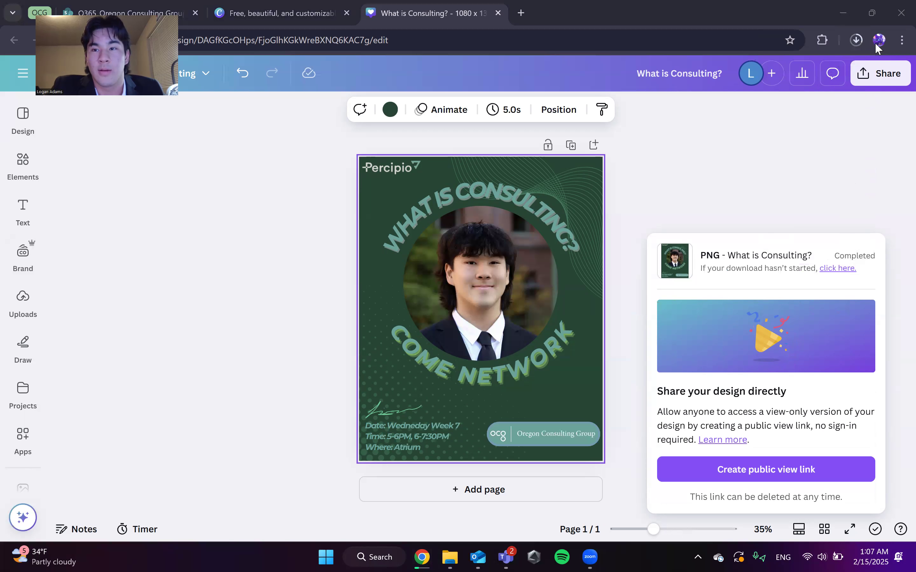
# Open the newly downloaded flyer PNG from the browser's recent downloads and inspect it up close and in full.
pyautogui.click(856, 40)
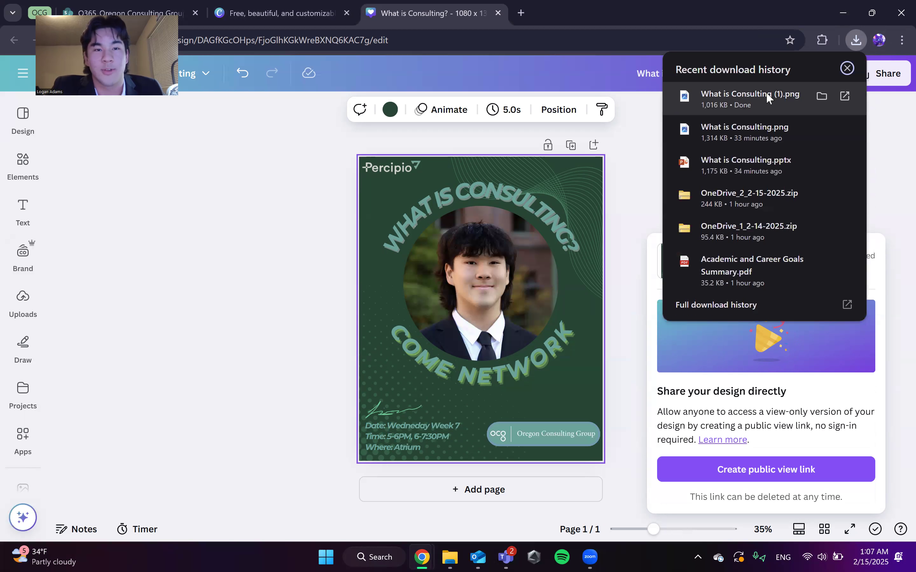
pyautogui.click(766, 91)
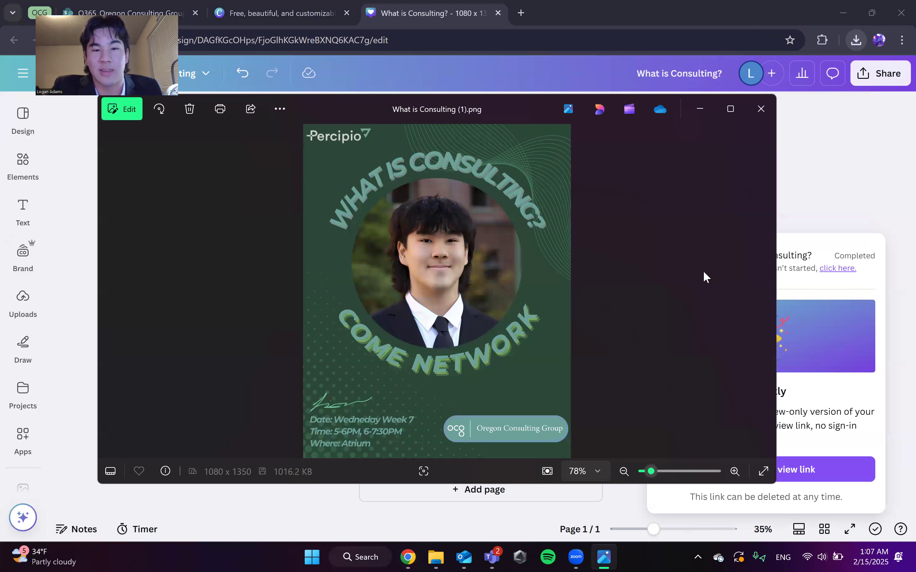
pyautogui.scroll(2, 634, 200)
pyautogui.scroll(2, 449, 230)
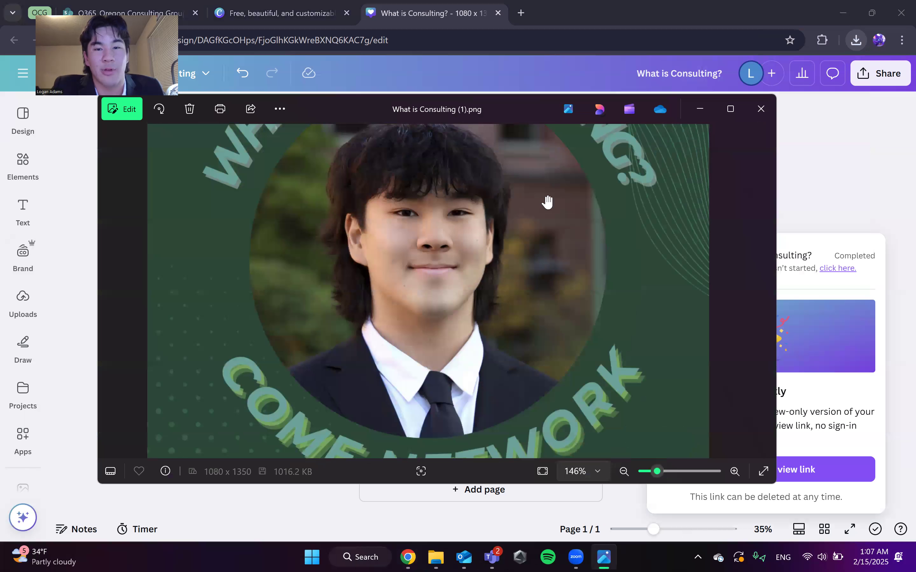
pyautogui.scroll(-4, 545, 206)
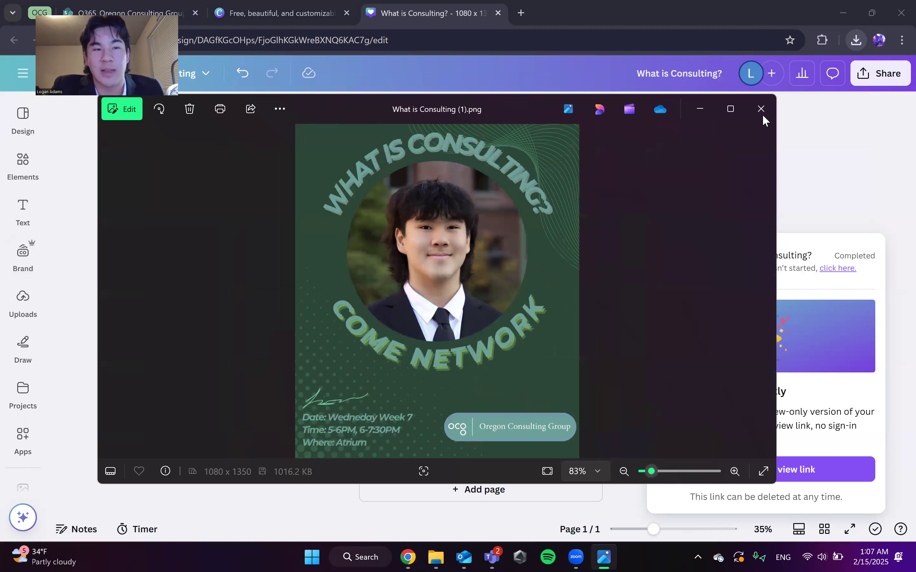